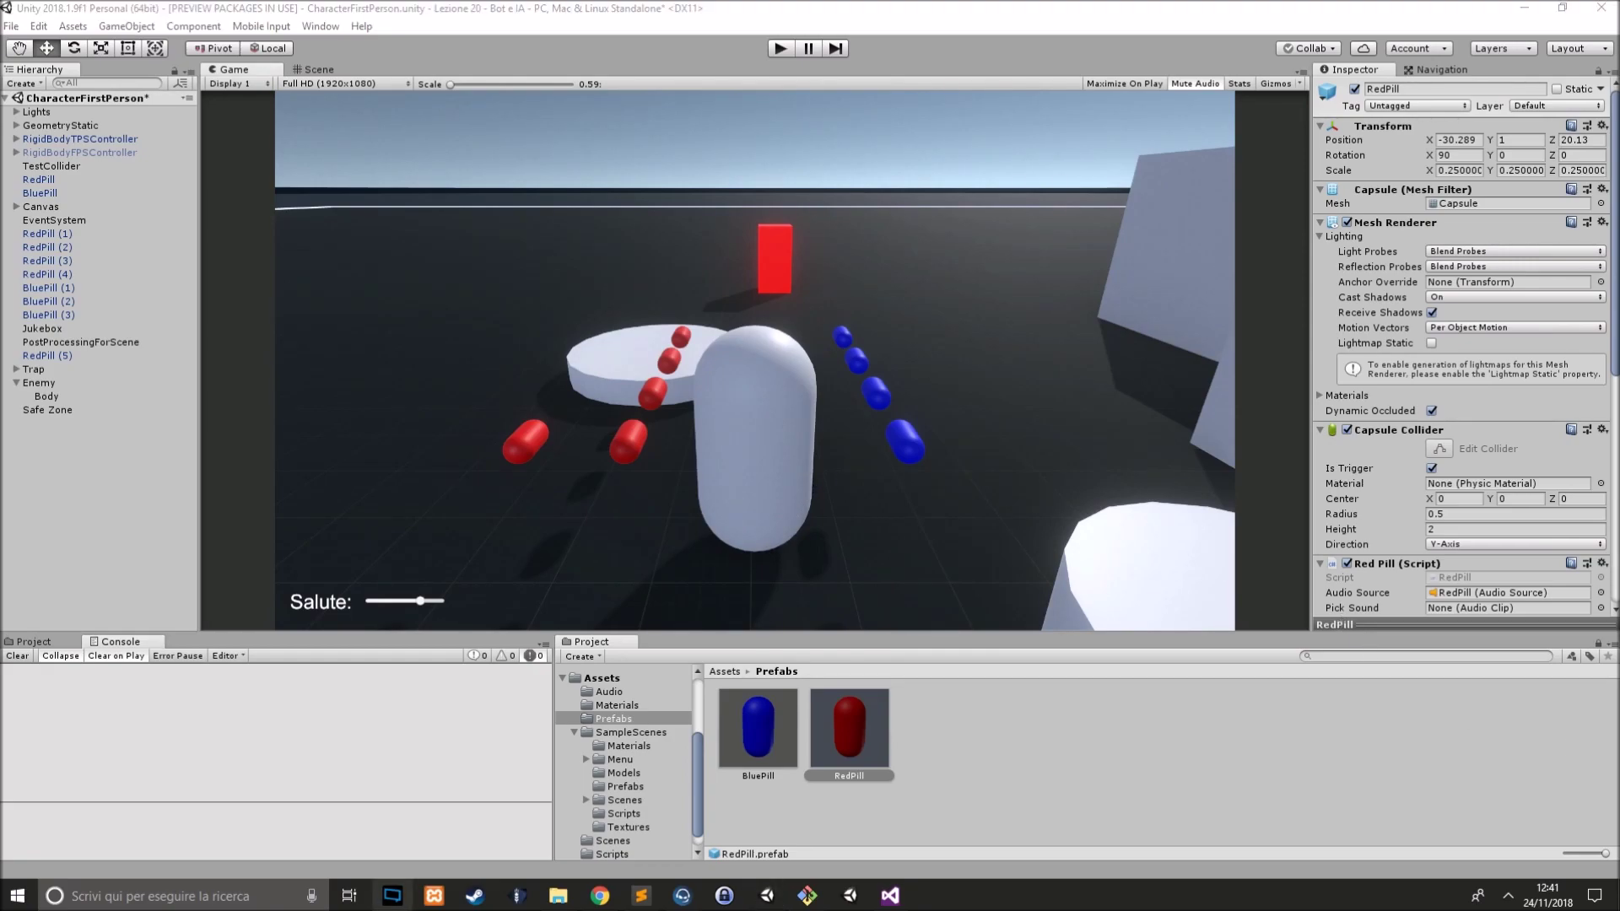
- Select the RigidBodyTPSController player and orbit the Scene view around the player capsule
left_click(716, 459)
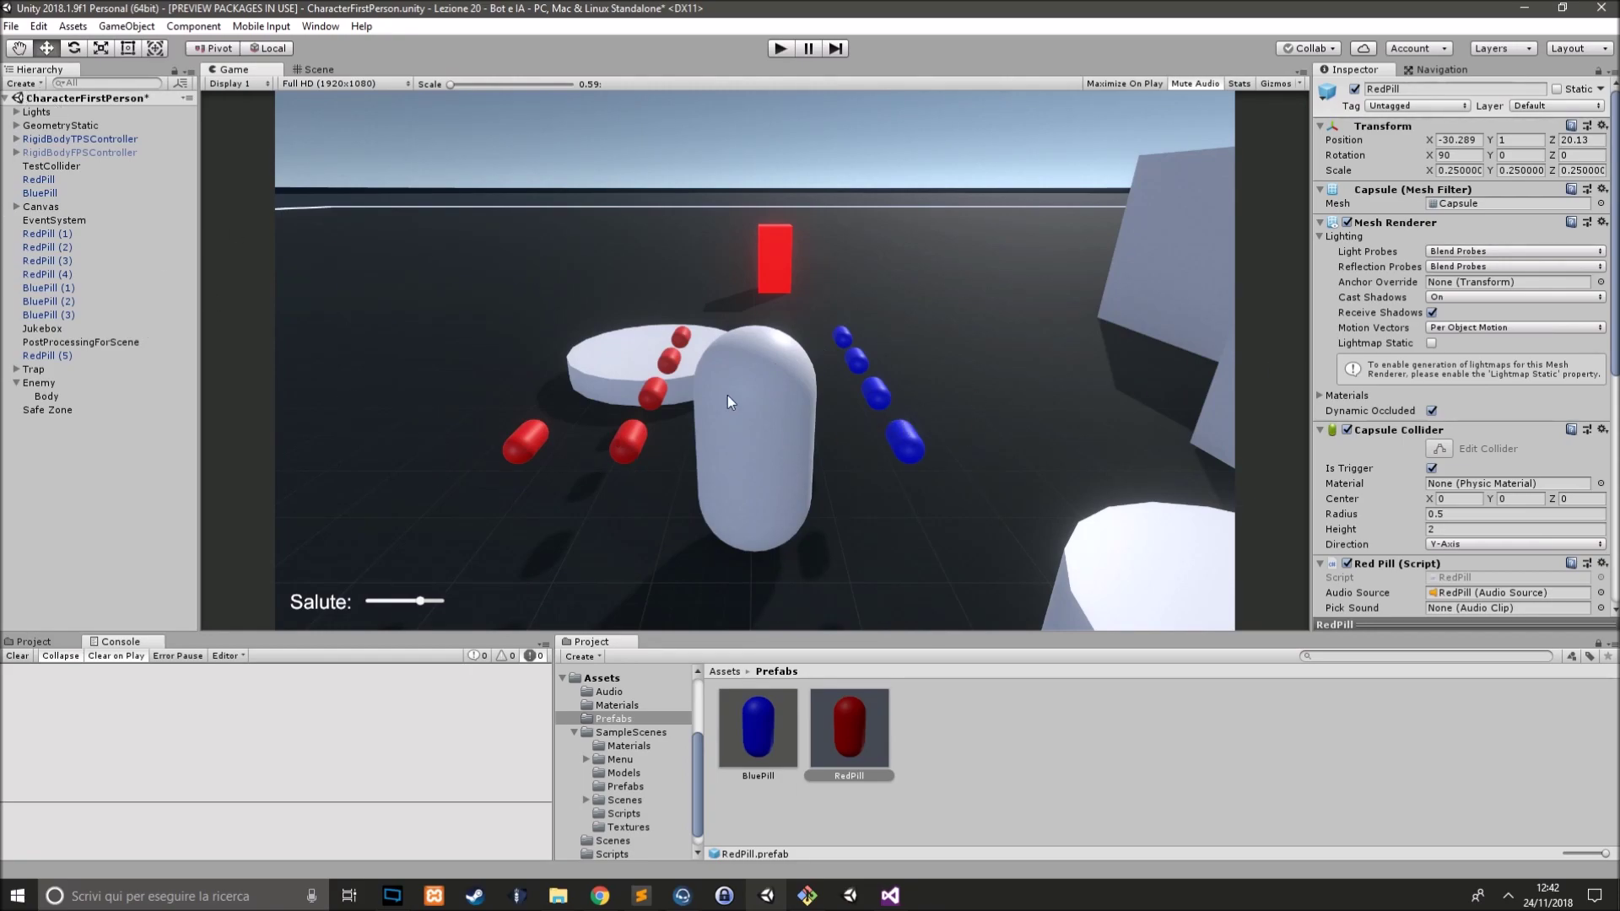
left_click(128, 140)
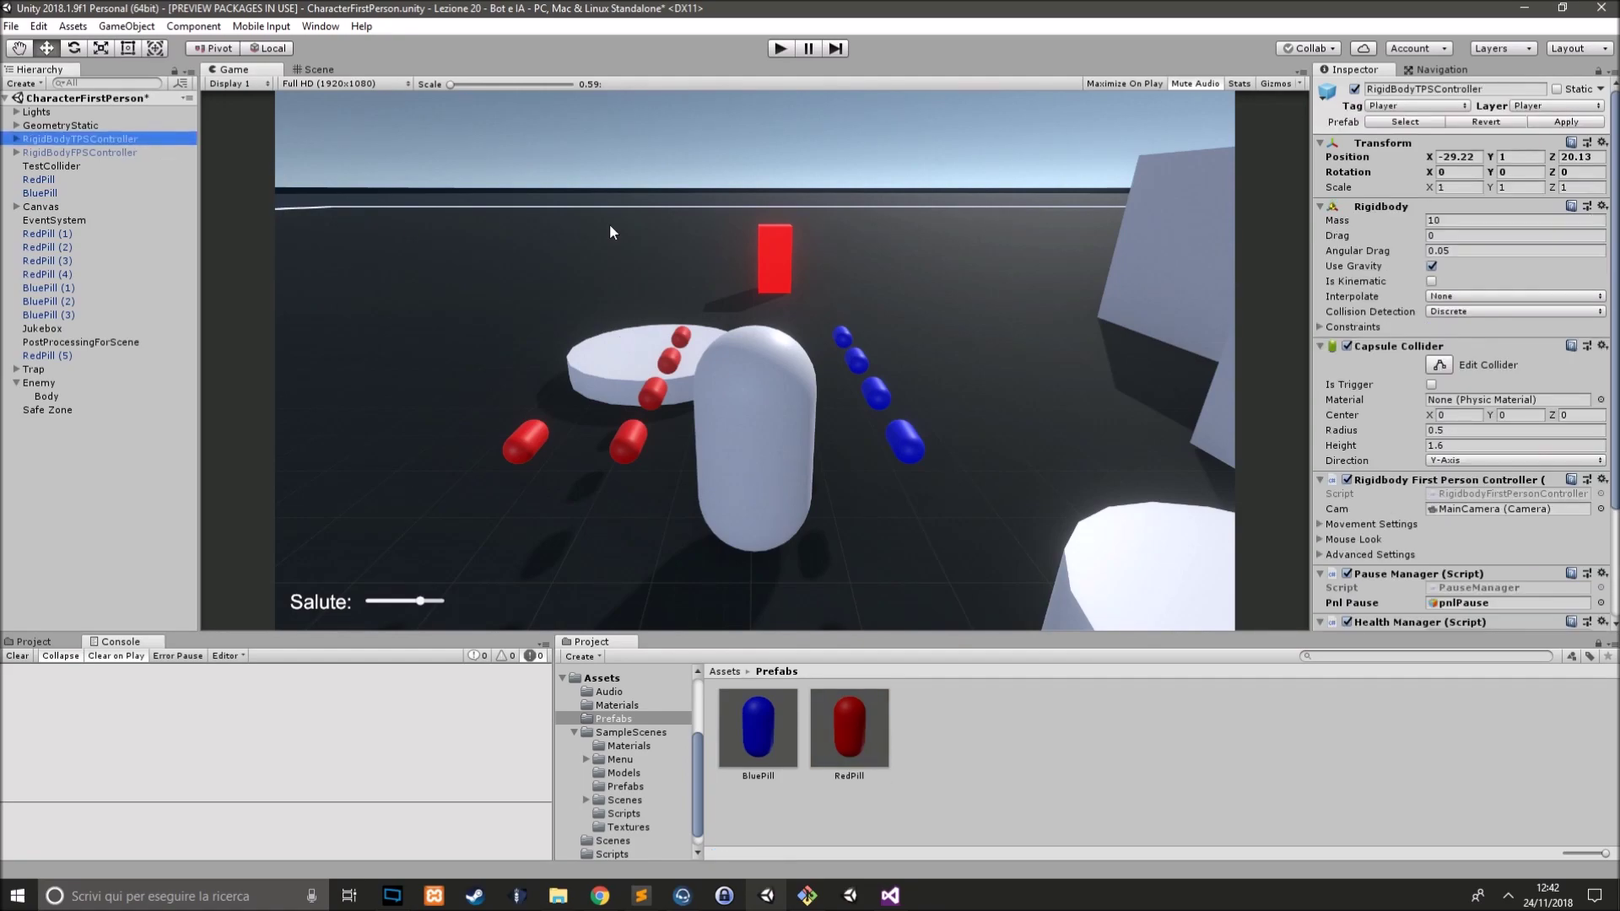
left_click(322, 84)
left_click(312, 71)
left_click_drag(835, 420, 614, 332, "alt")
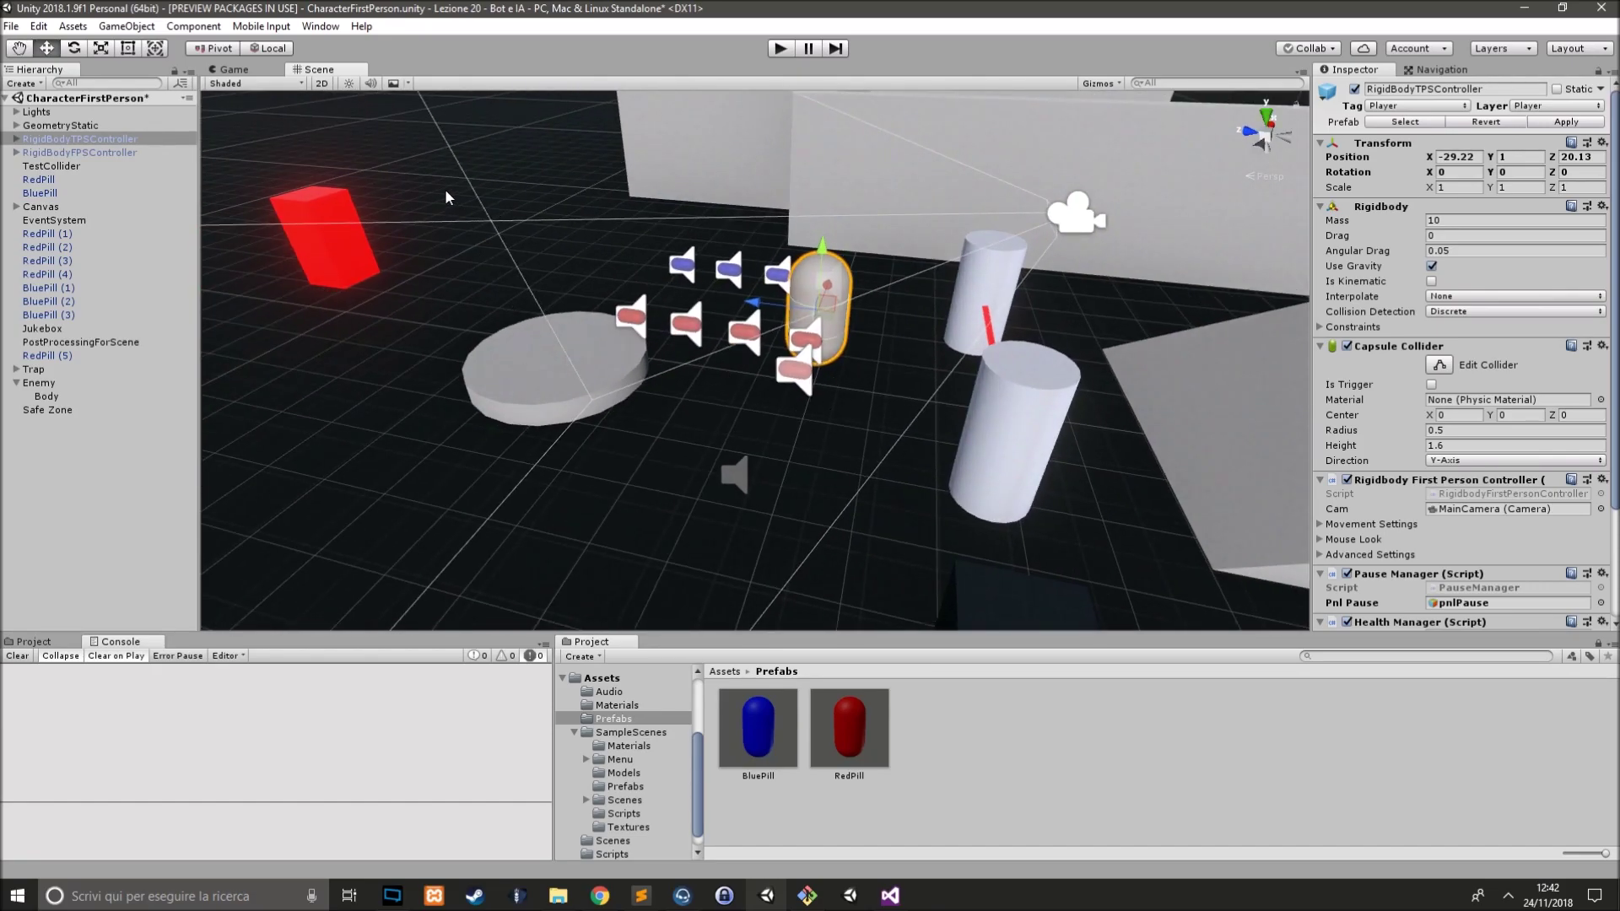
left_click(234, 70)
- Delete the pill copies RedPill (1) through BluePill (3), then RedPill (5)
left_click(55, 236)
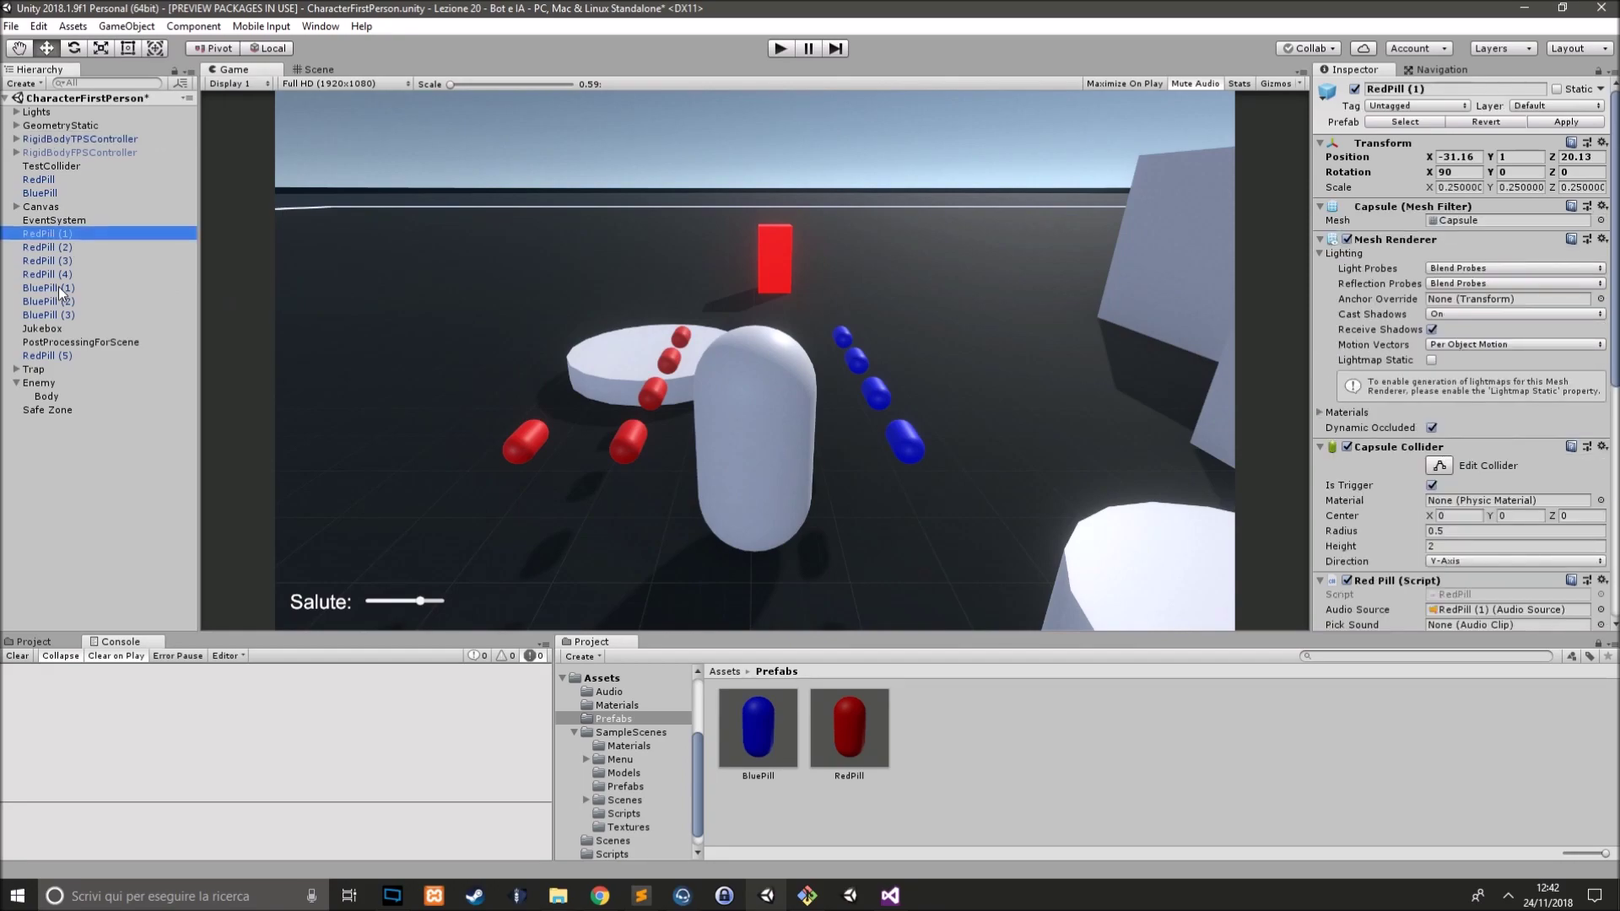
left_click(82, 306, "shift")
left_click(96, 310, "shift")
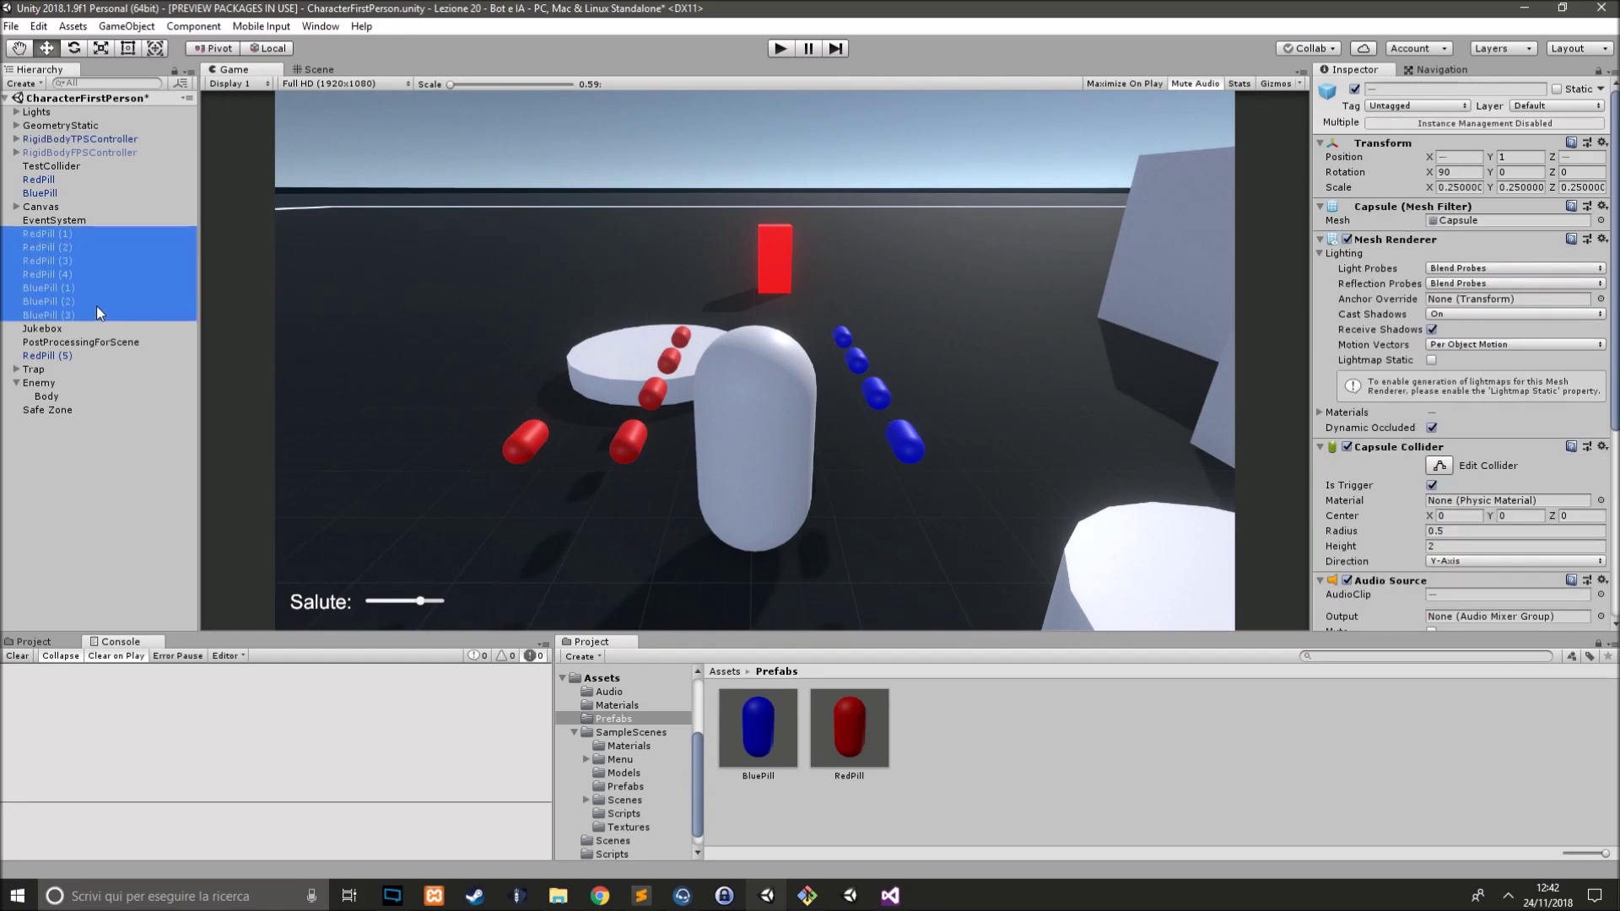
key("Delete")
left_click(41, 259)
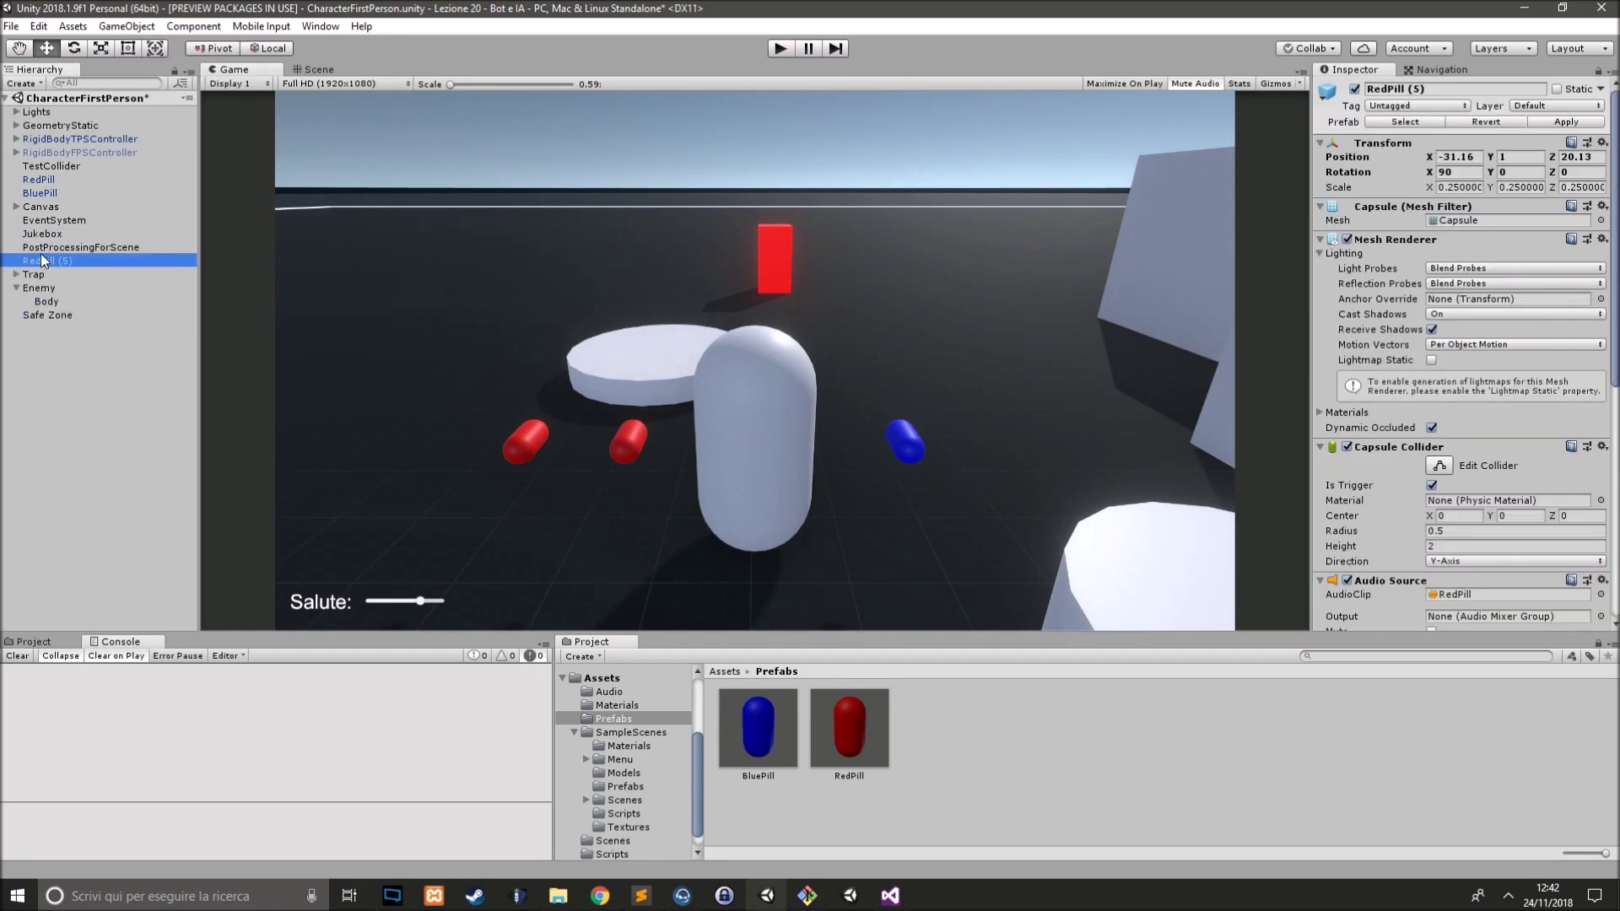
key("Delete")
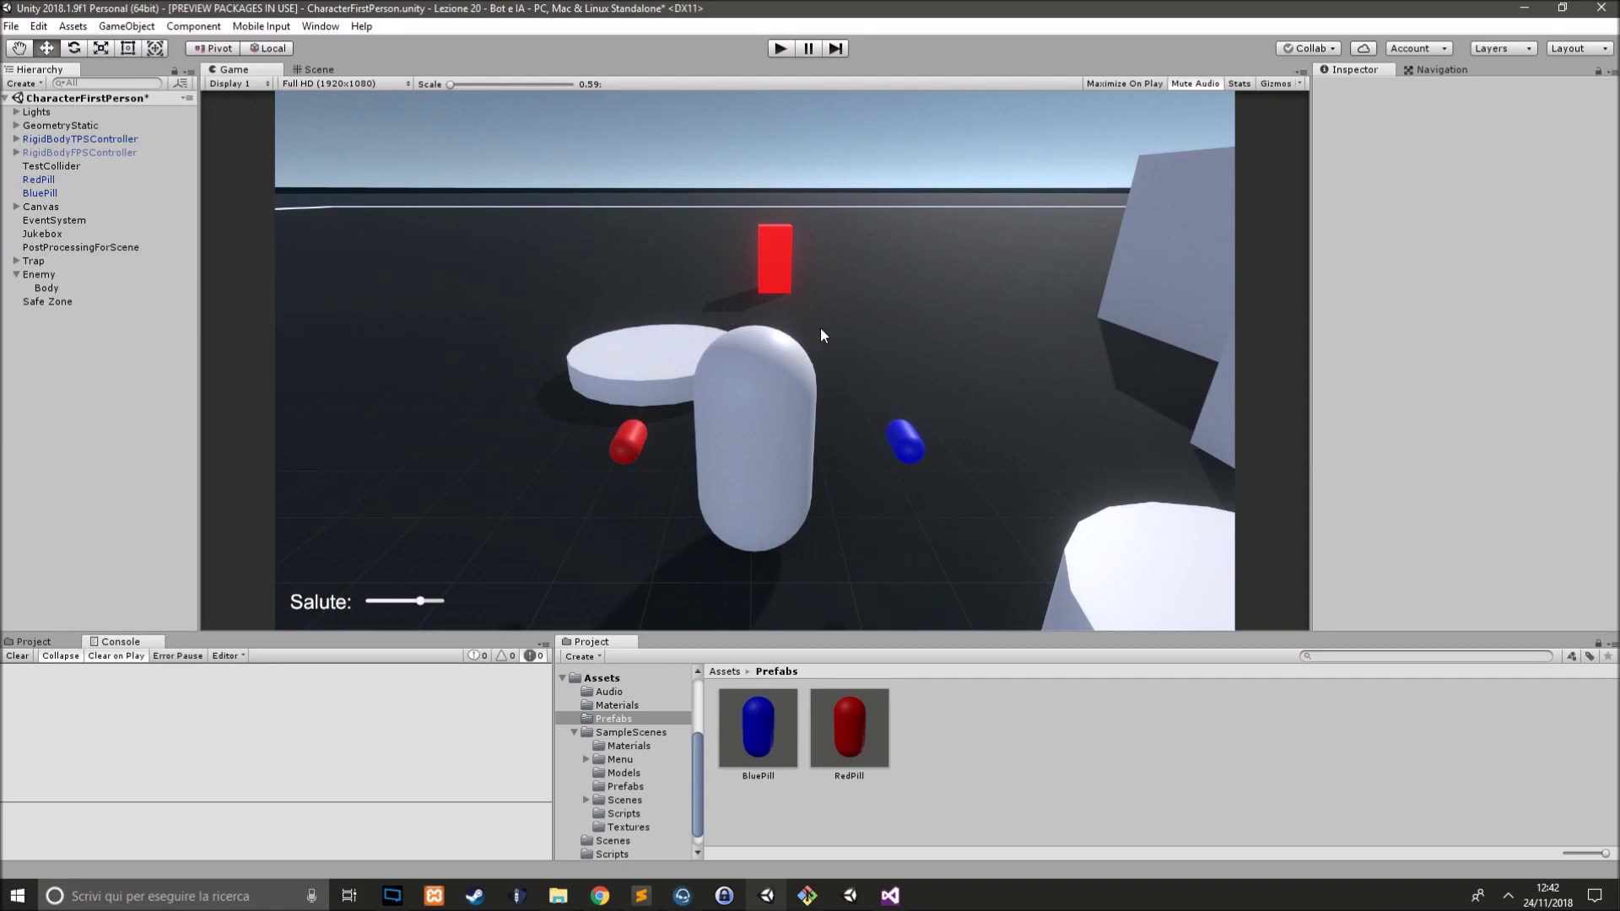
- Run a quick play test that picks up the red pill, stop it, and show the Project folders
left_click(778, 50)
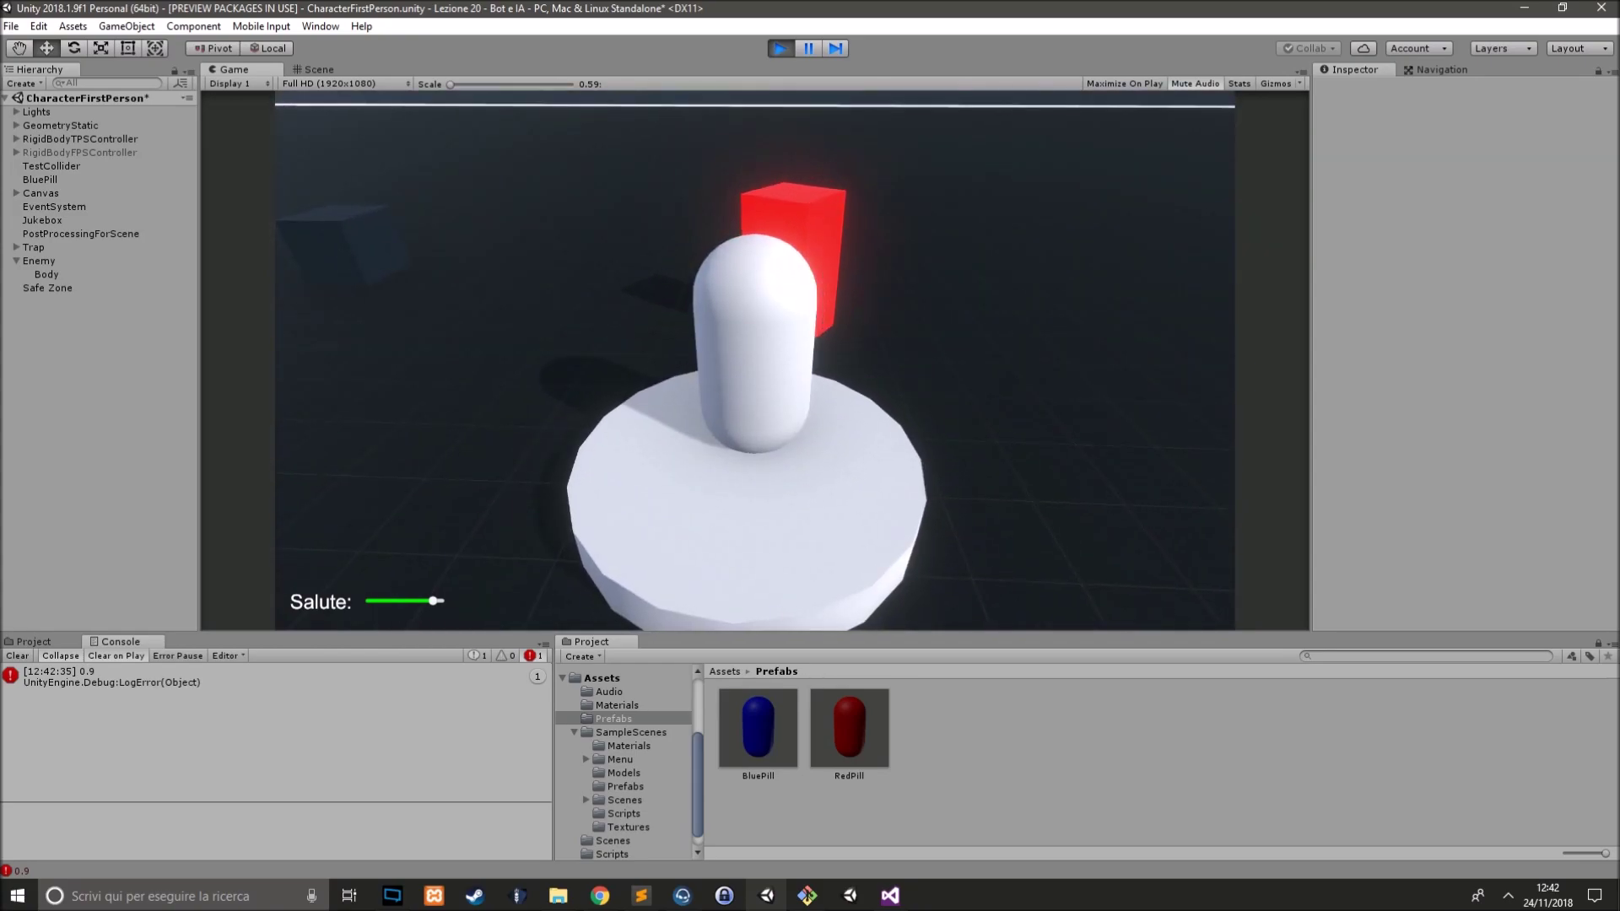
key("ctrl+p")
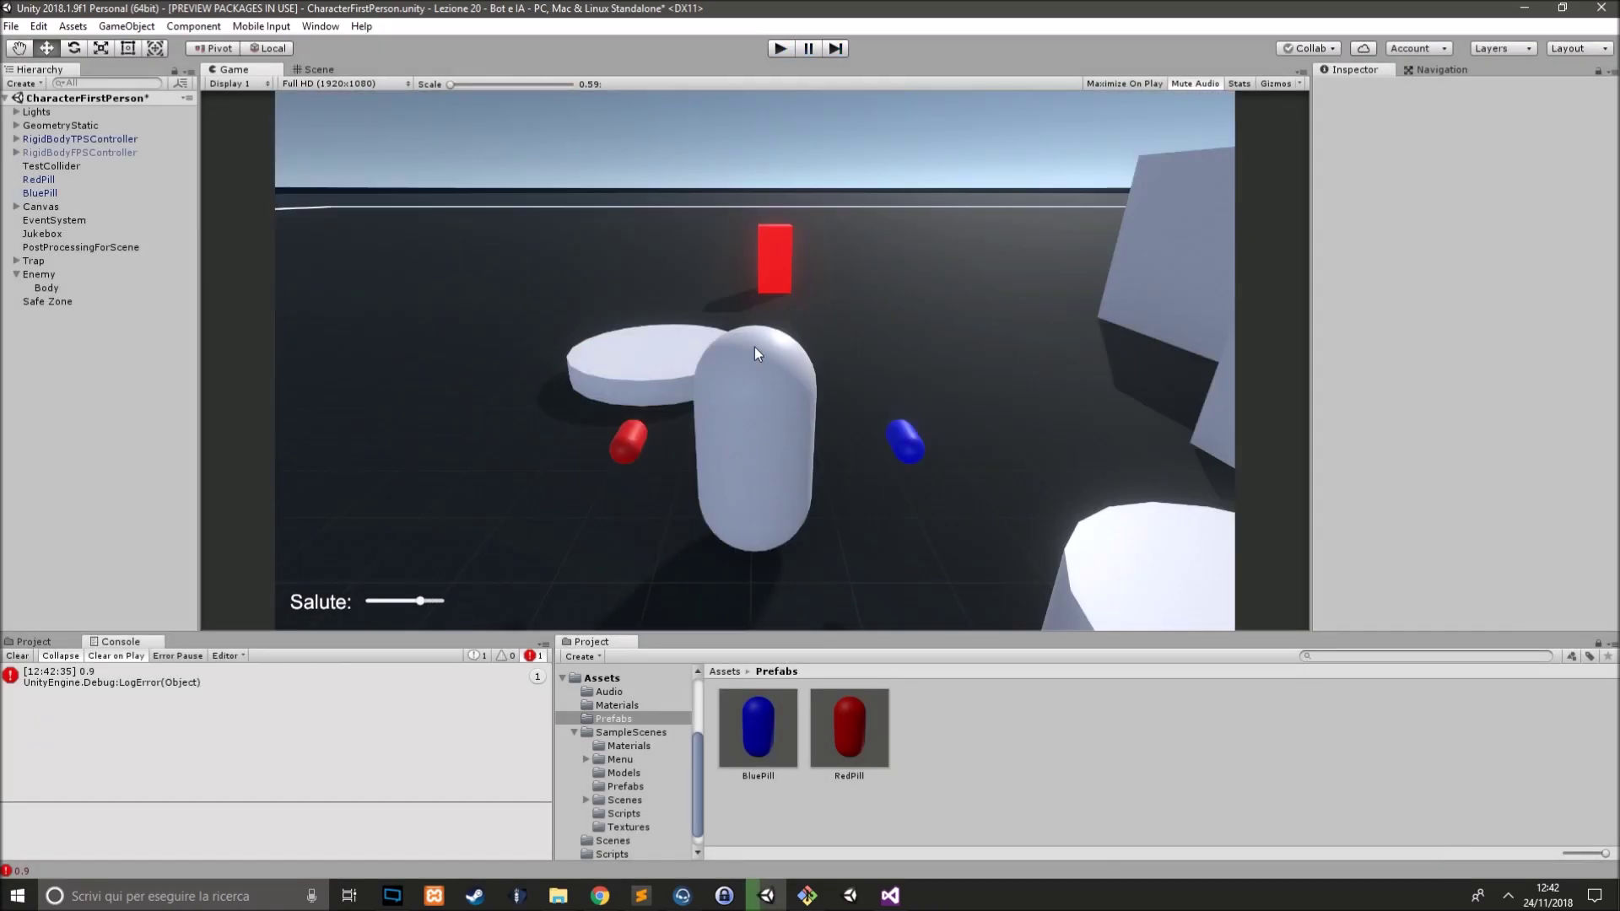
left_click(34, 641)
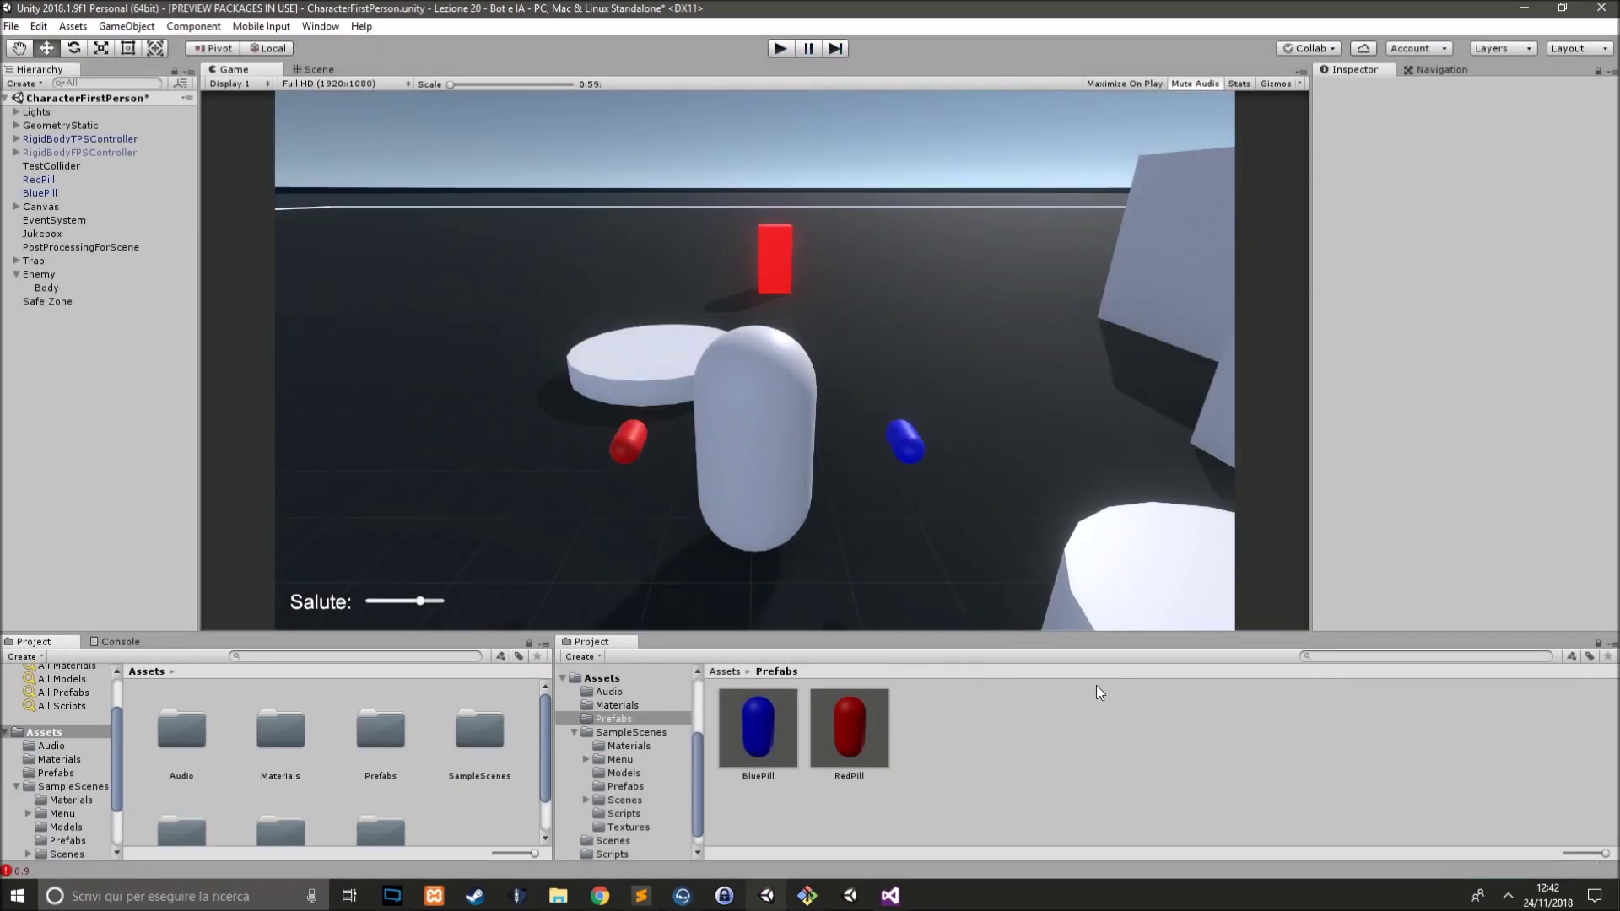
- Drag the SafeZone material from the Materials folder onto the Safe Zone disc
left_click(617, 705)
left_click(1032, 728)
left_click_drag(1047, 726, 72, 304)
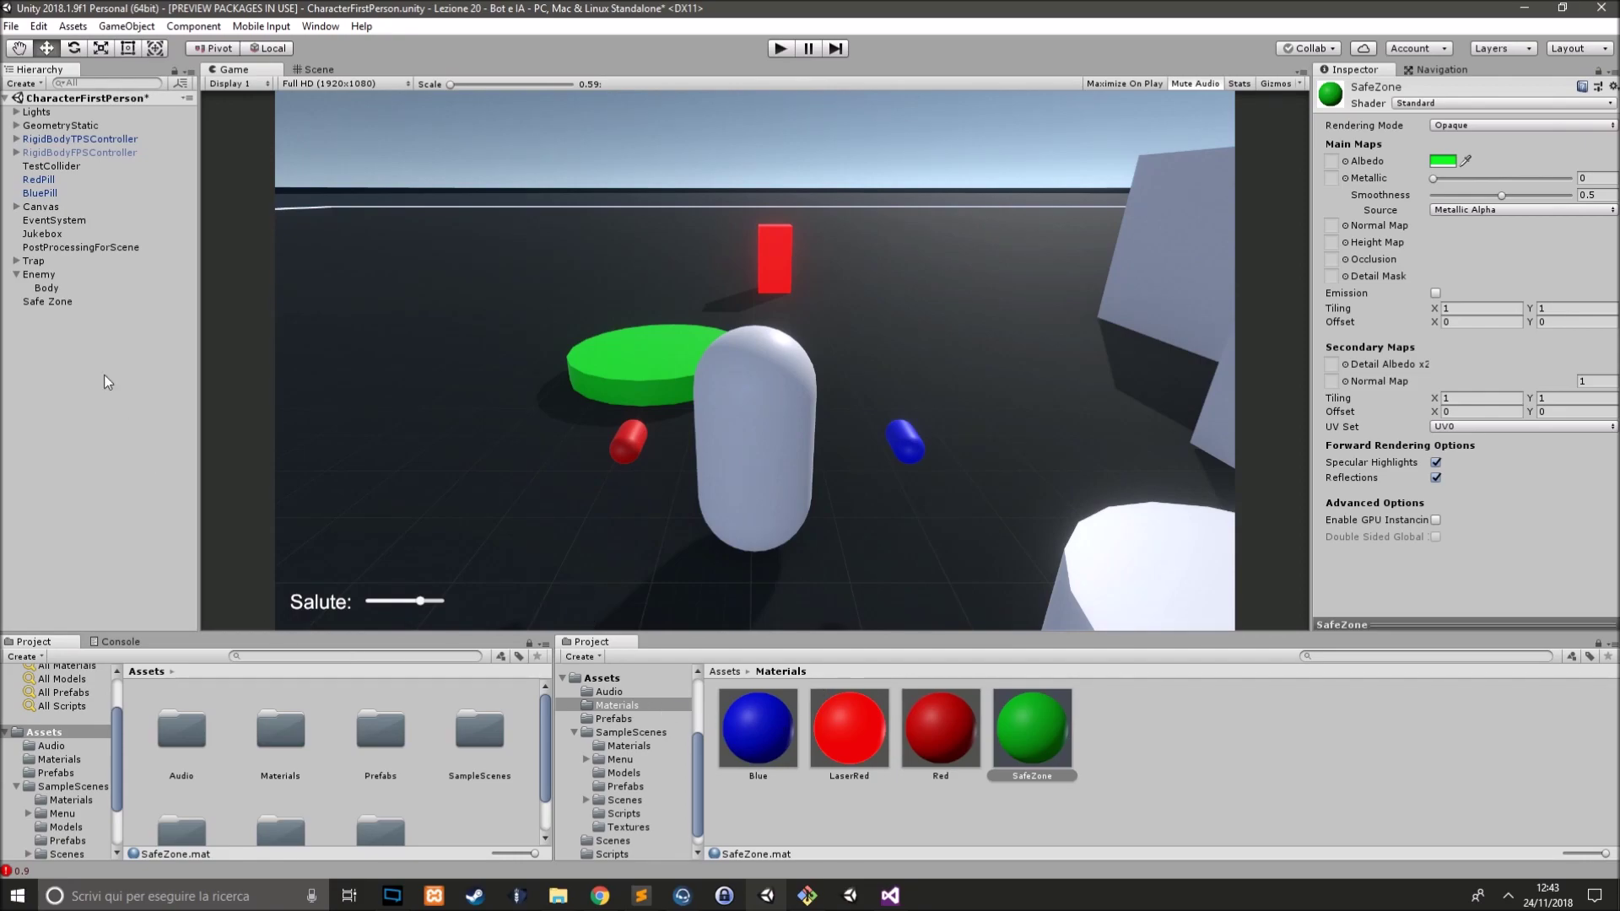
- Create a new 3D capsule and lift it slightly along the vertical axis
right_click(98, 397)
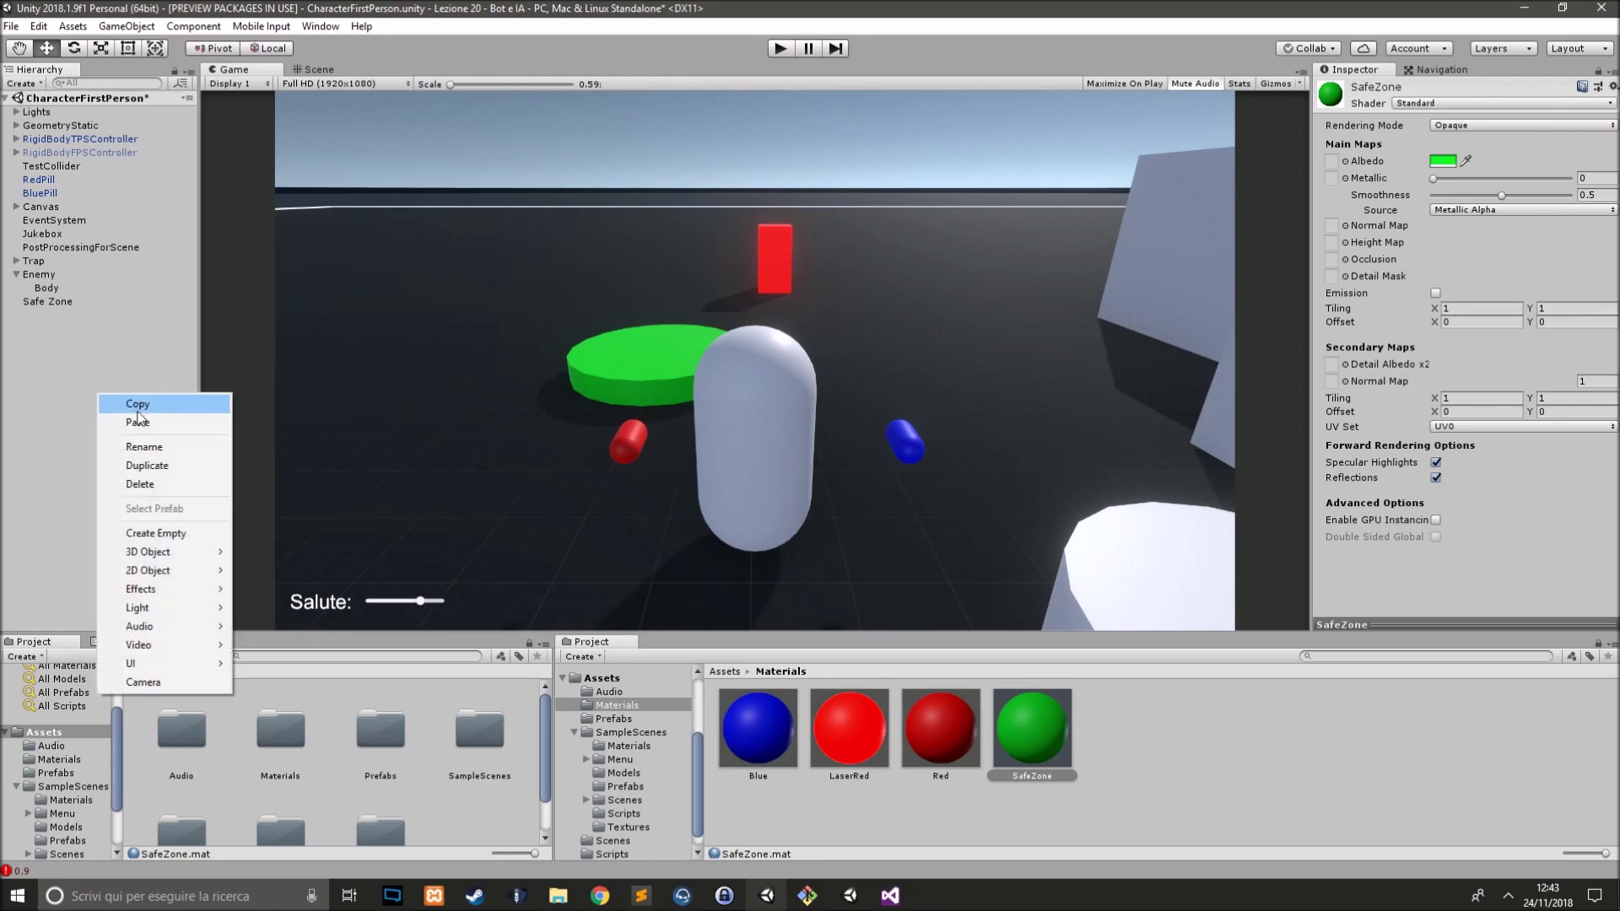
mouse_move(180, 552)
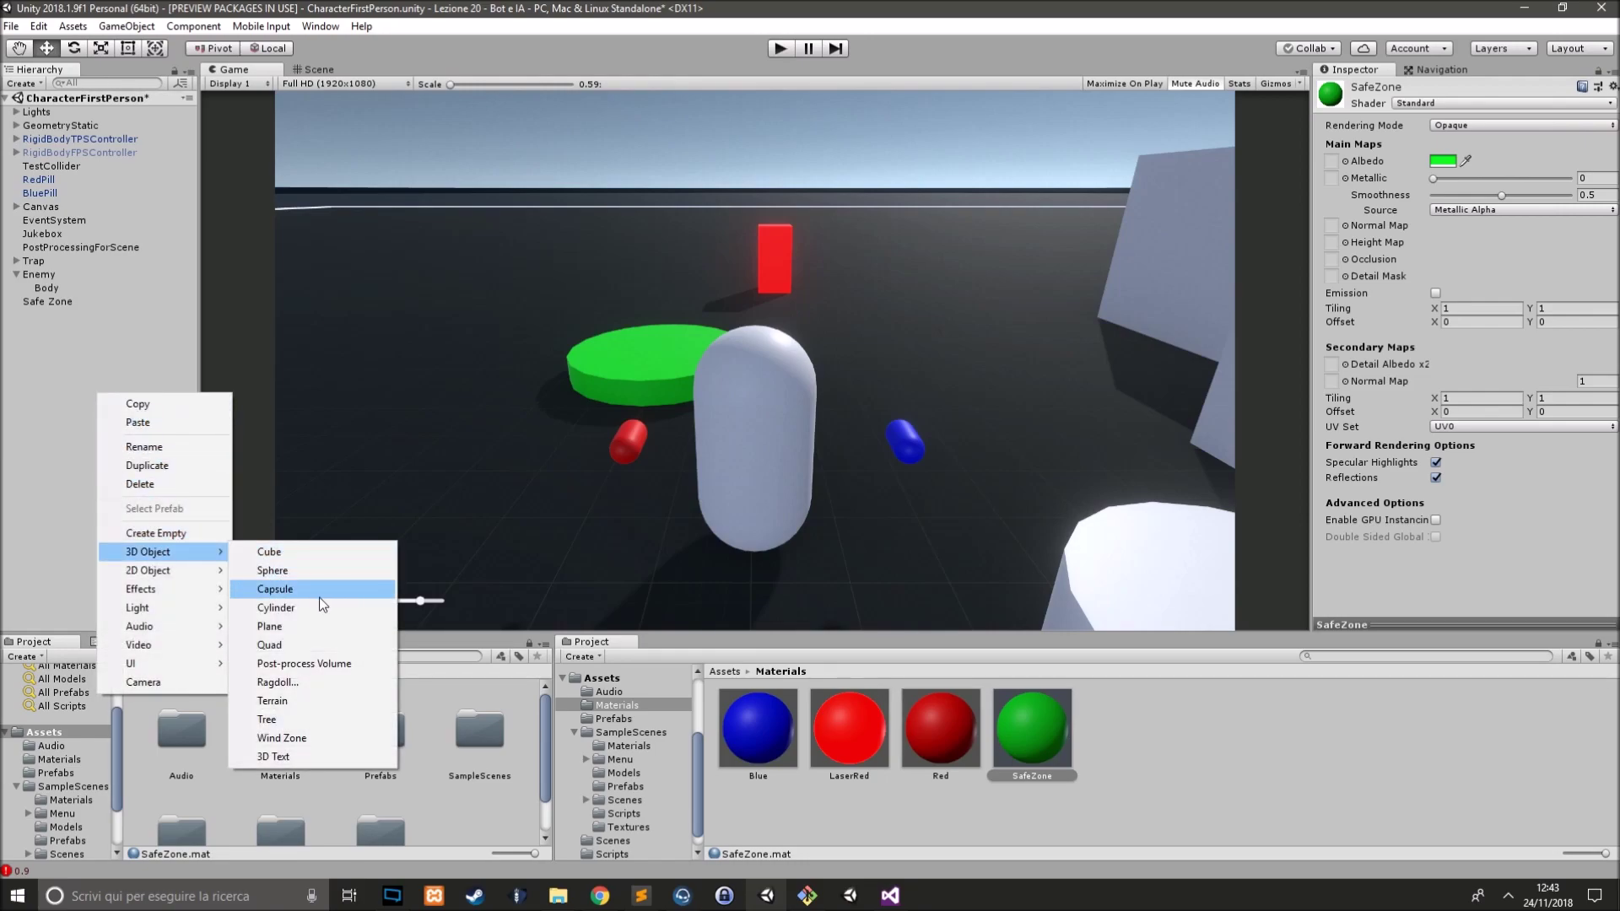
left_click(312, 593)
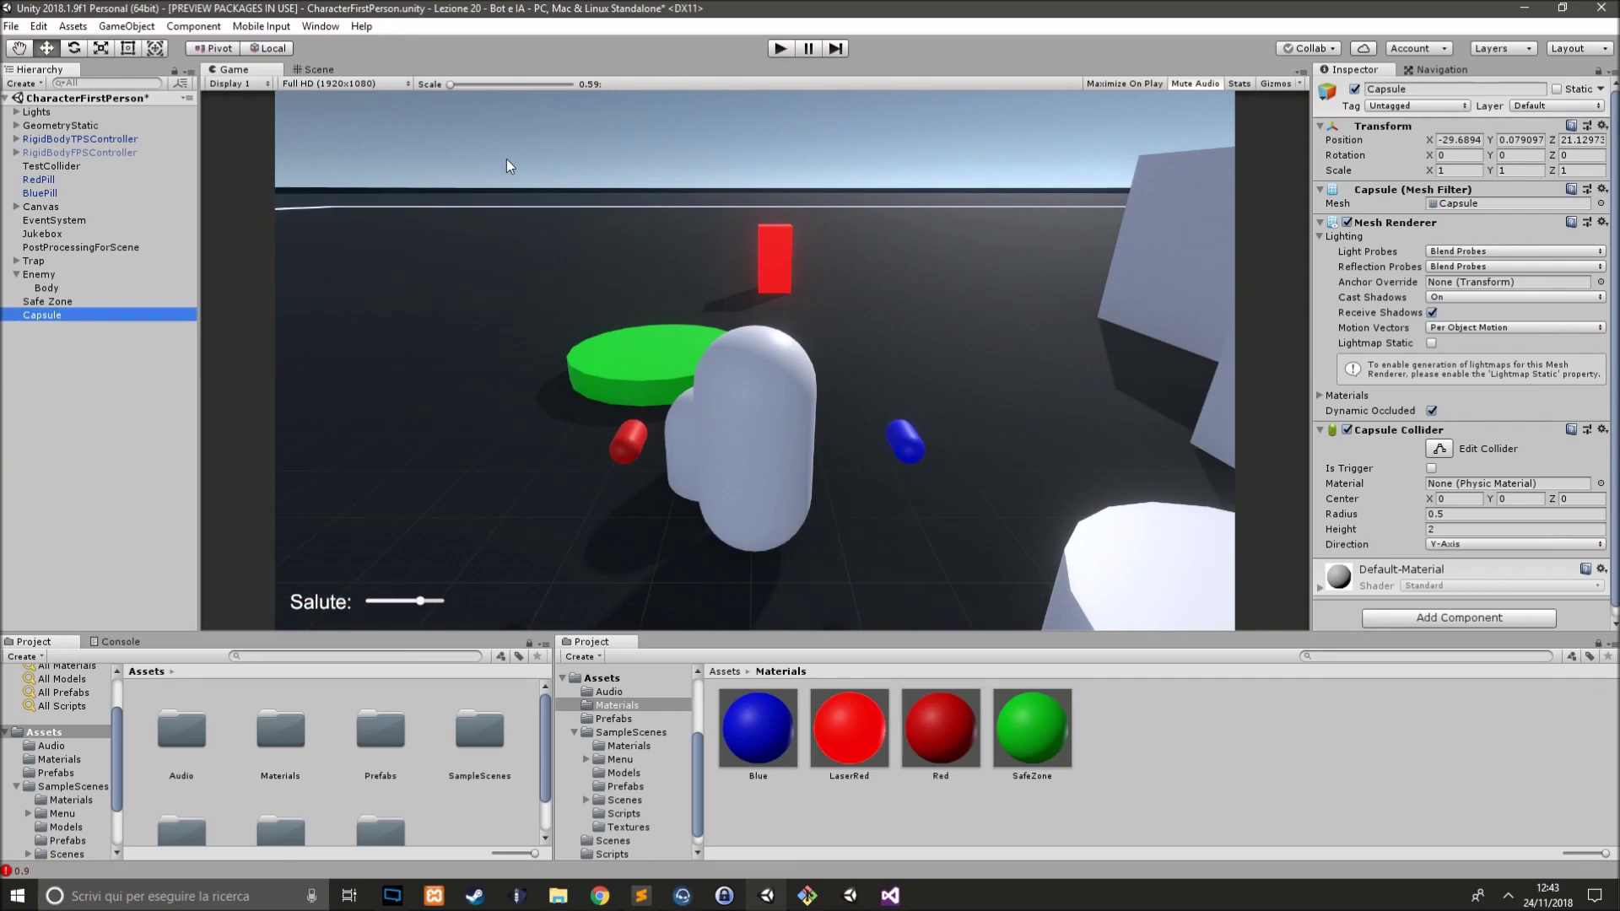
left_click(319, 69)
scroll(751, 427, "up", 1)
scroll(747, 371, "up", 2)
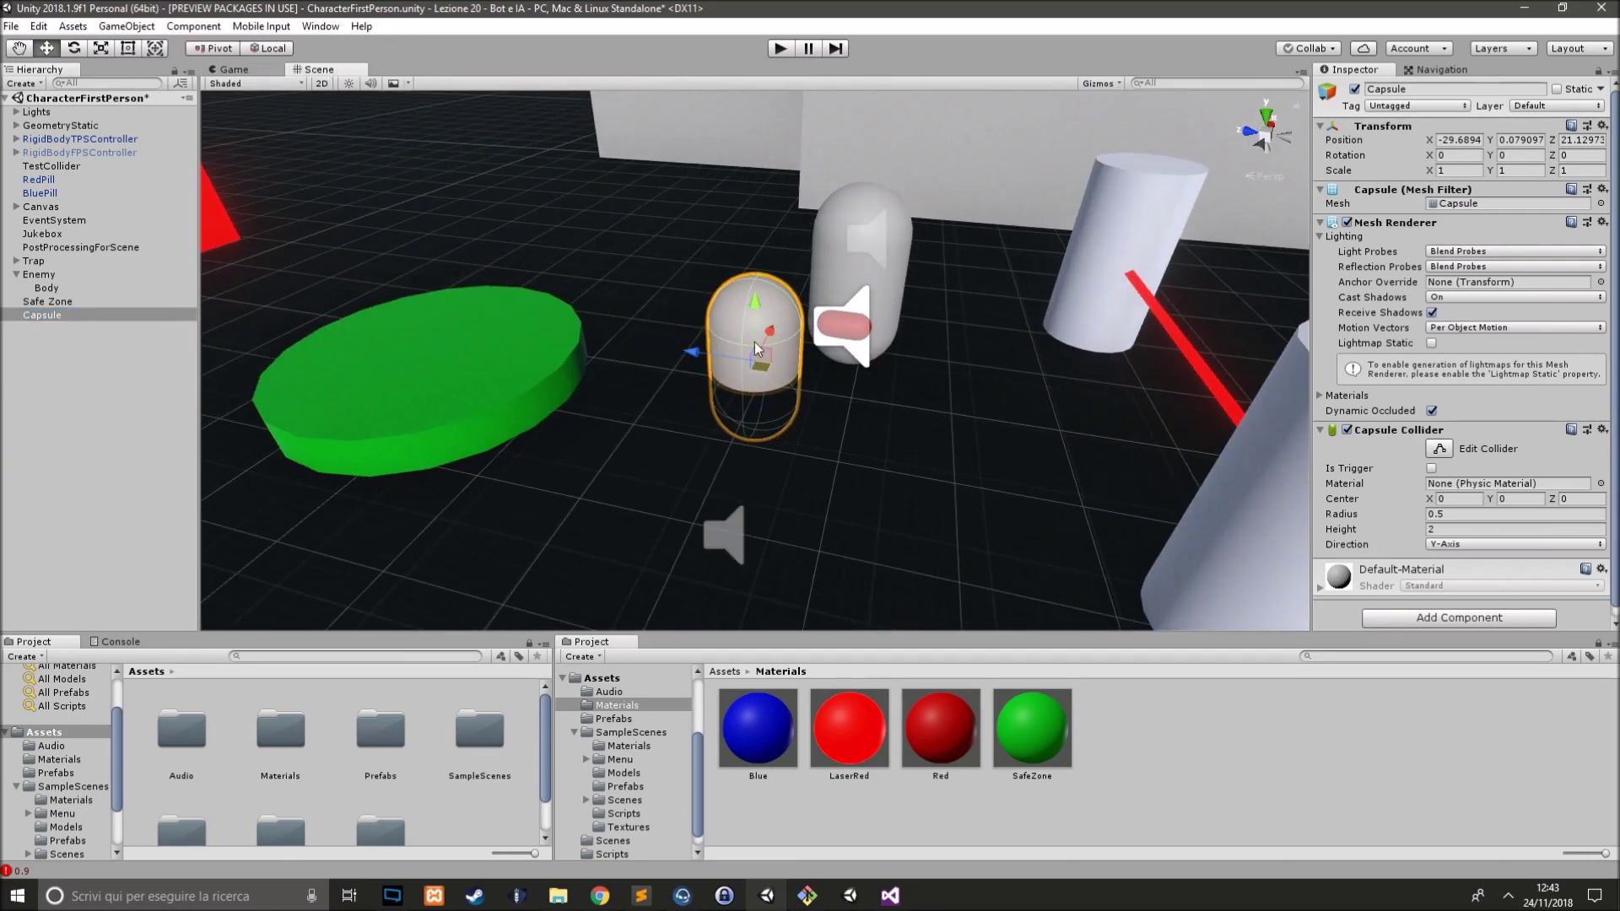
left_click_drag(754, 303, 754, 246)
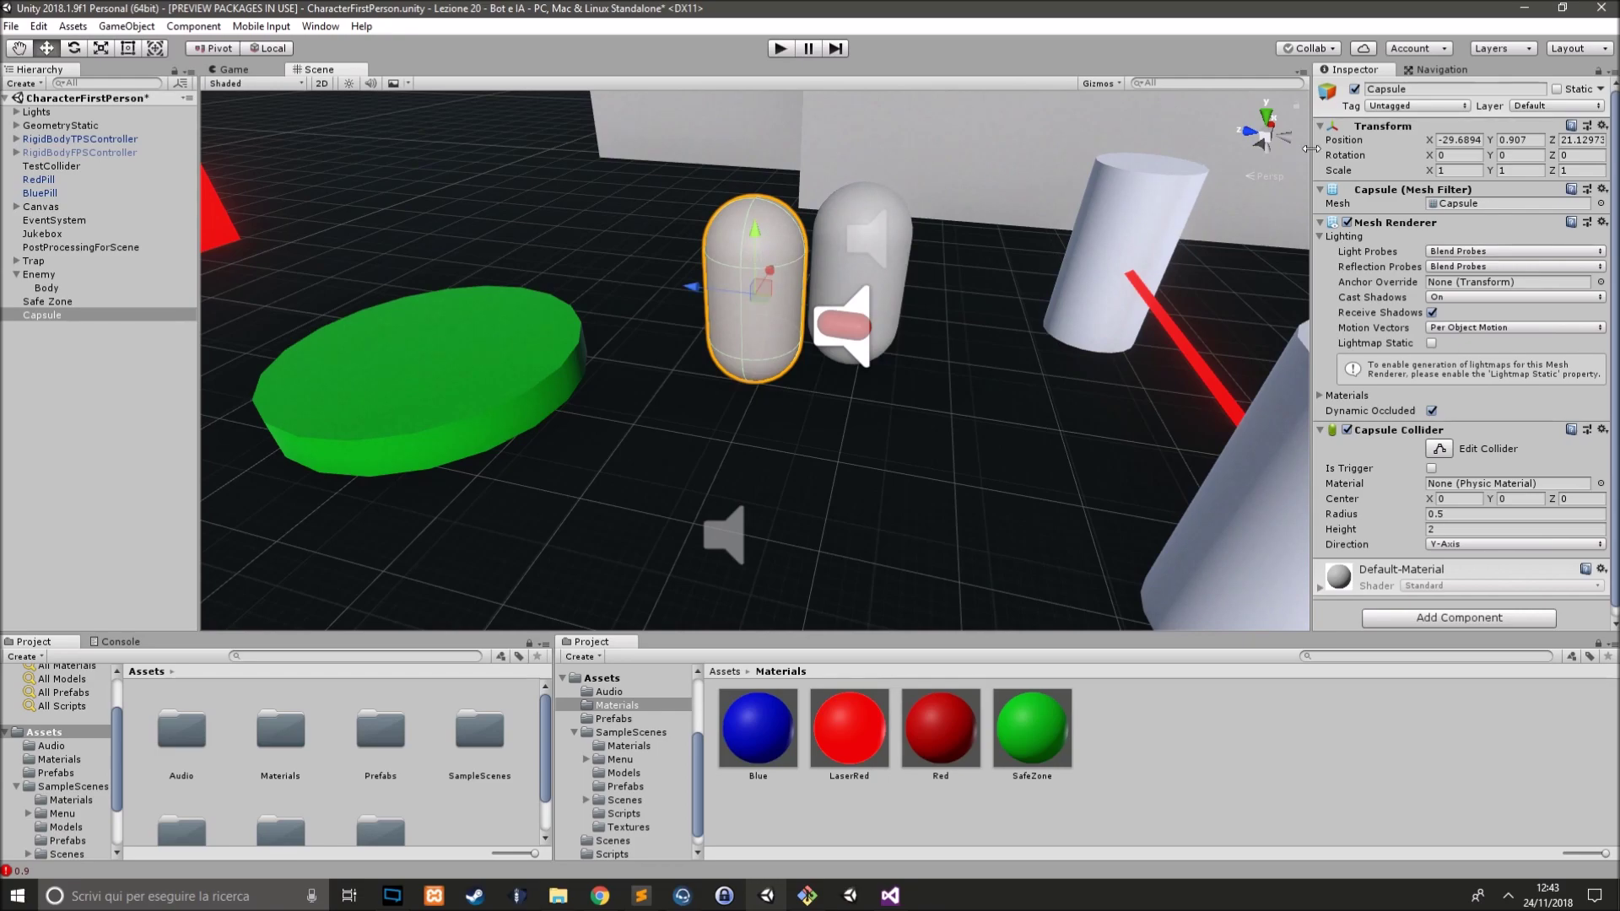
- Flatten the capsule to scale 3, 0.2, 3
left_click(1523, 140)
left_click(1509, 172)
type("0.2")
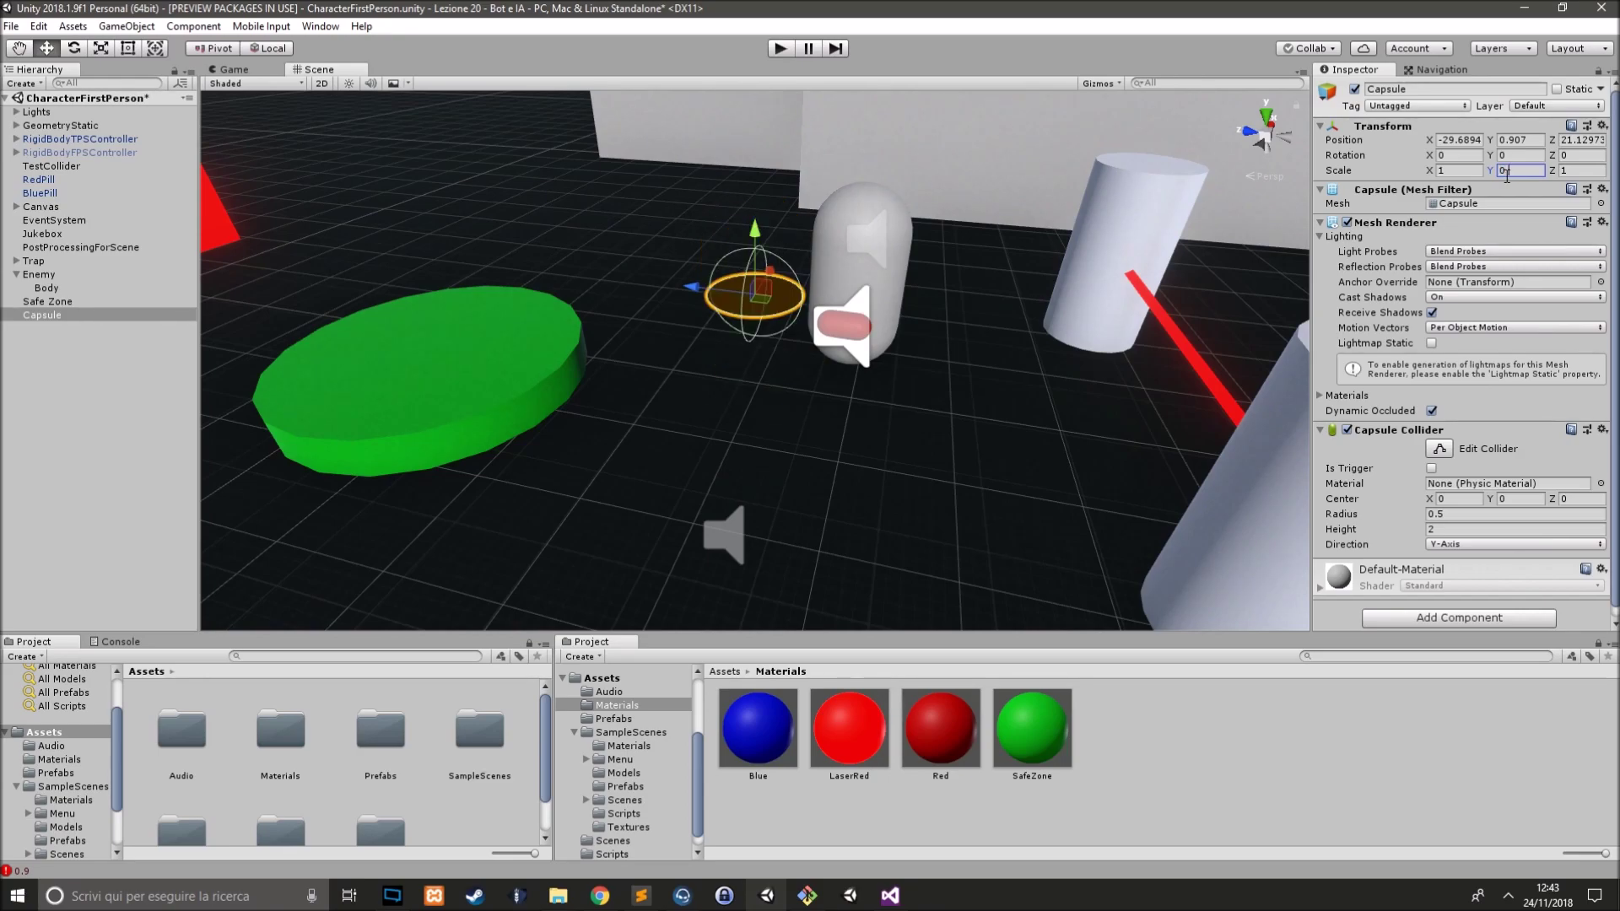
left_click(1462, 173)
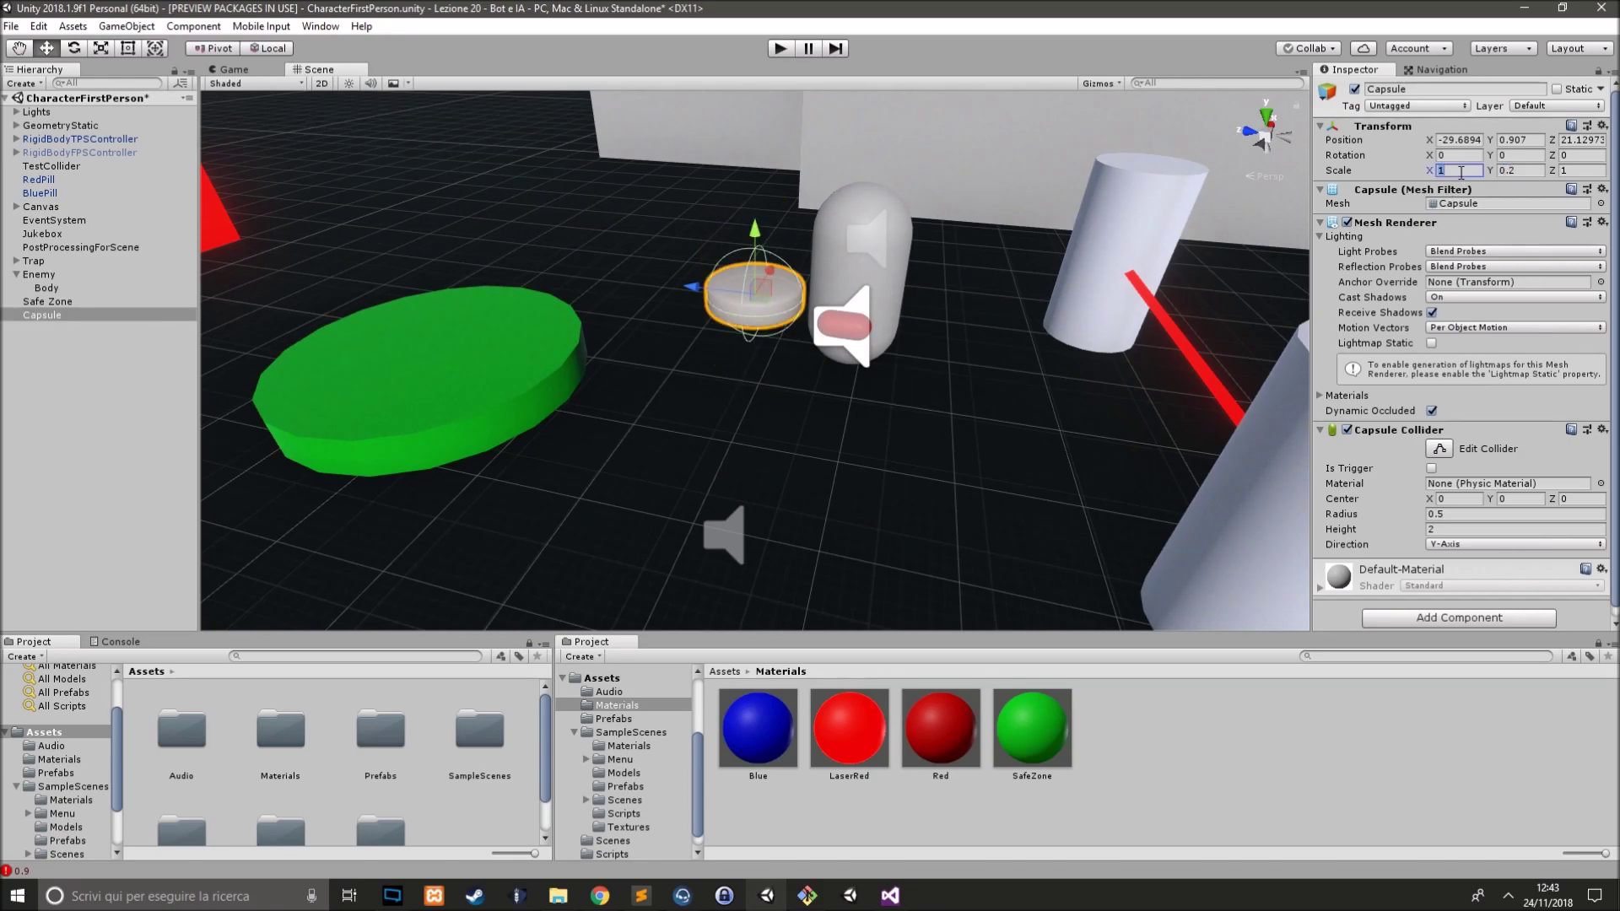
type("3")
key("Tab")
key("Tab")
type("3")
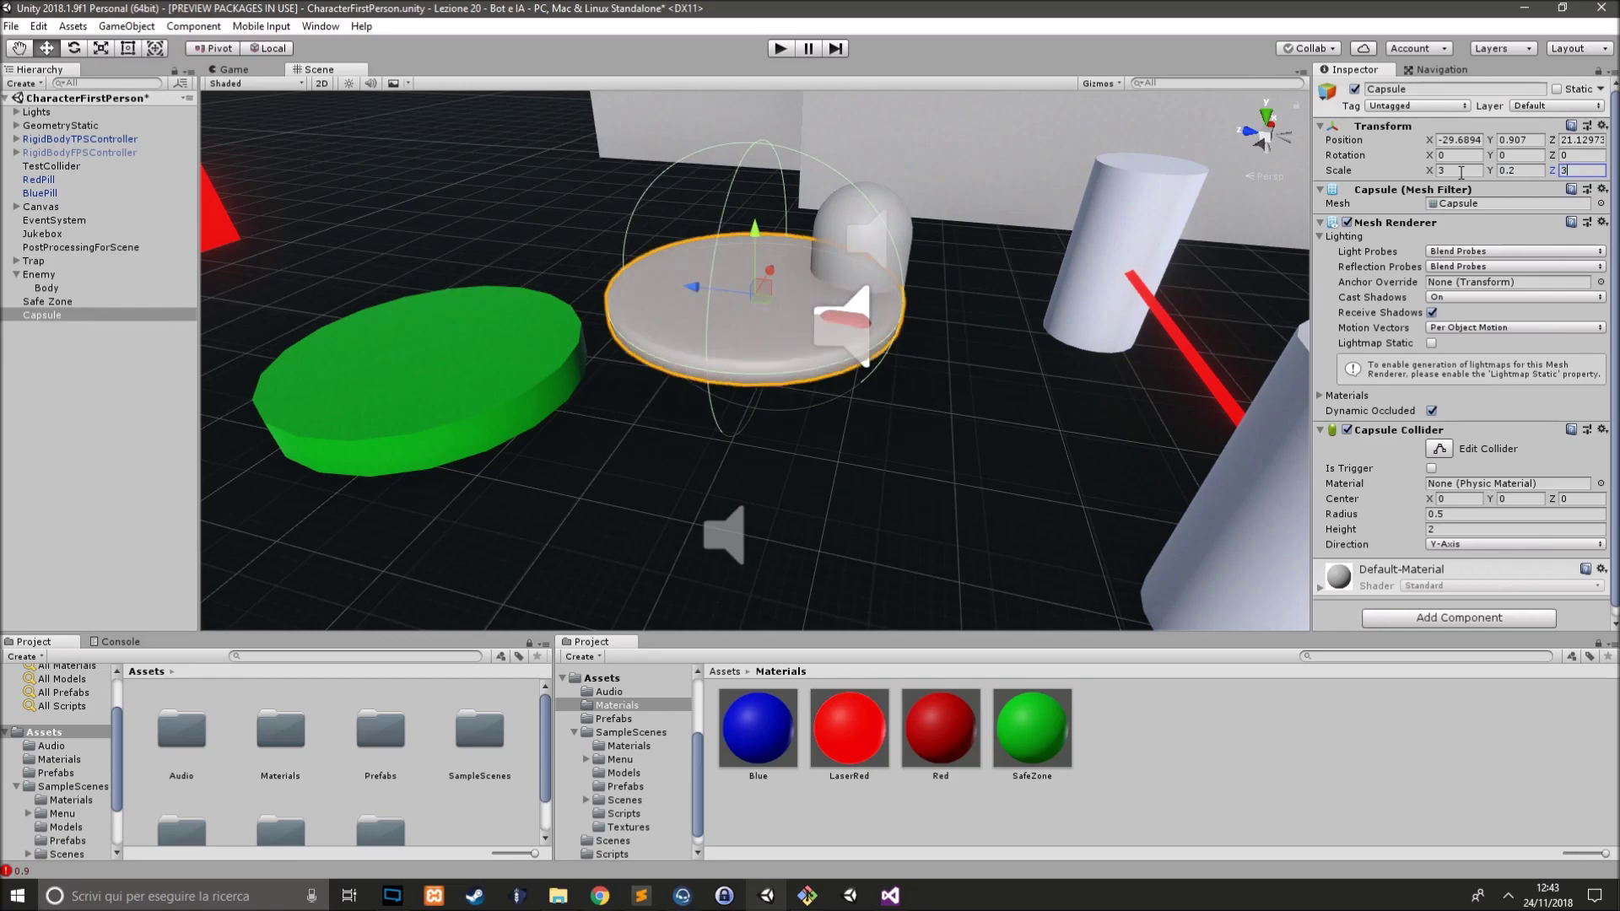
- Widen the disc to scale 5, 0.2, 5
scroll(768, 433, "up", 5)
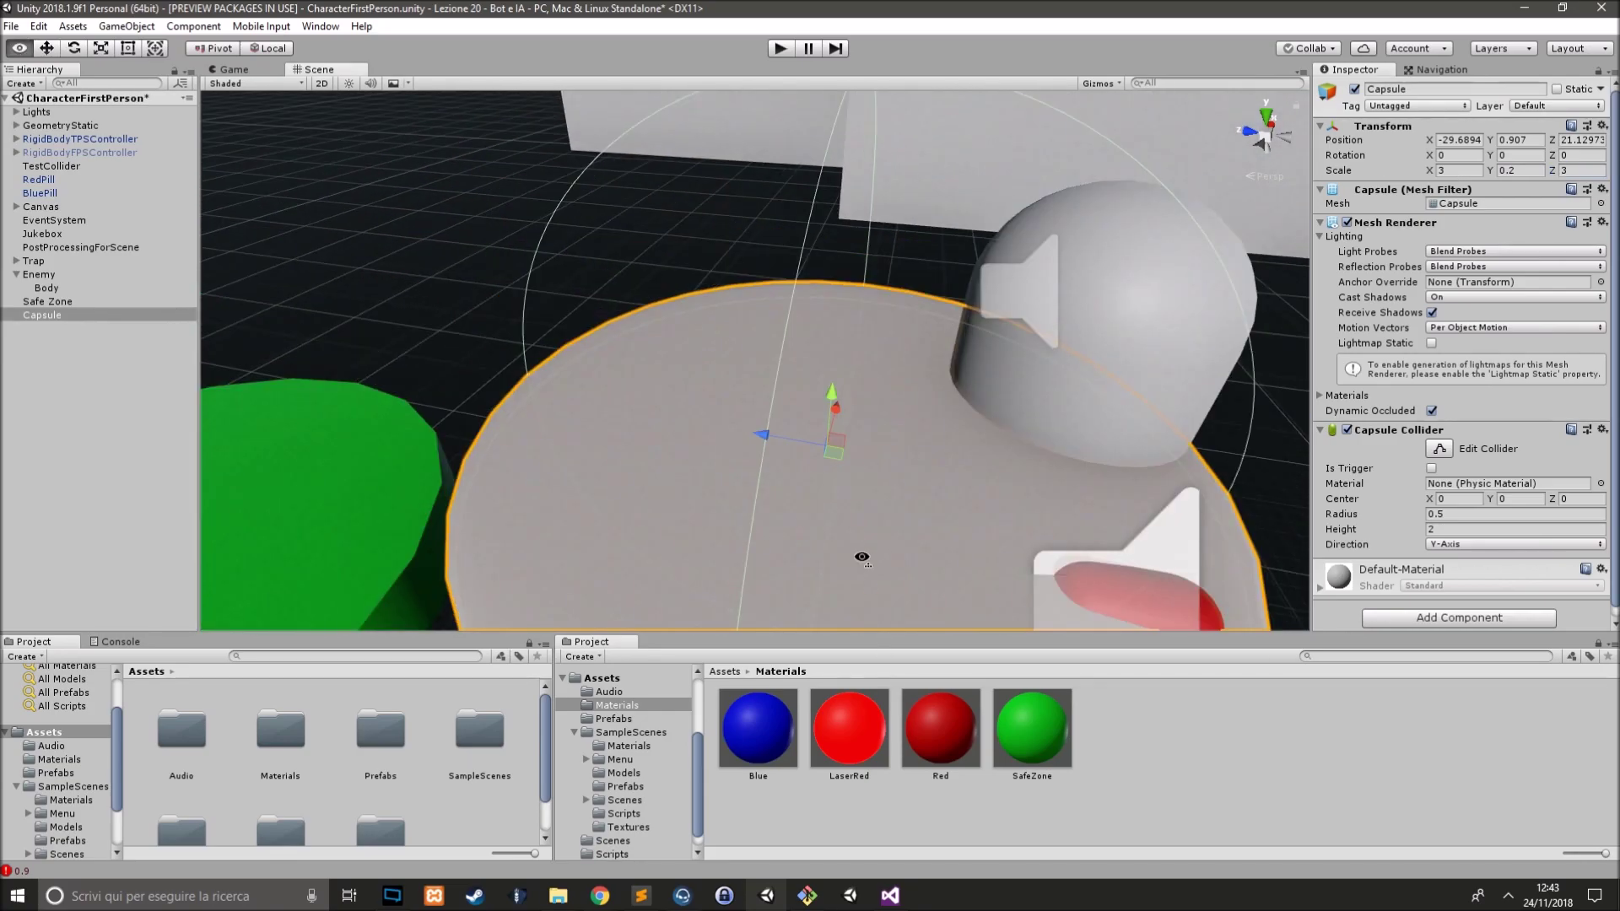
mouse_move(819, 438)
left_mouse_down("alt")
mouse_move(779, 483)
mouse_move(785, 439)
left_mouse_up("alt")
scroll(778, 476, "down", 5)
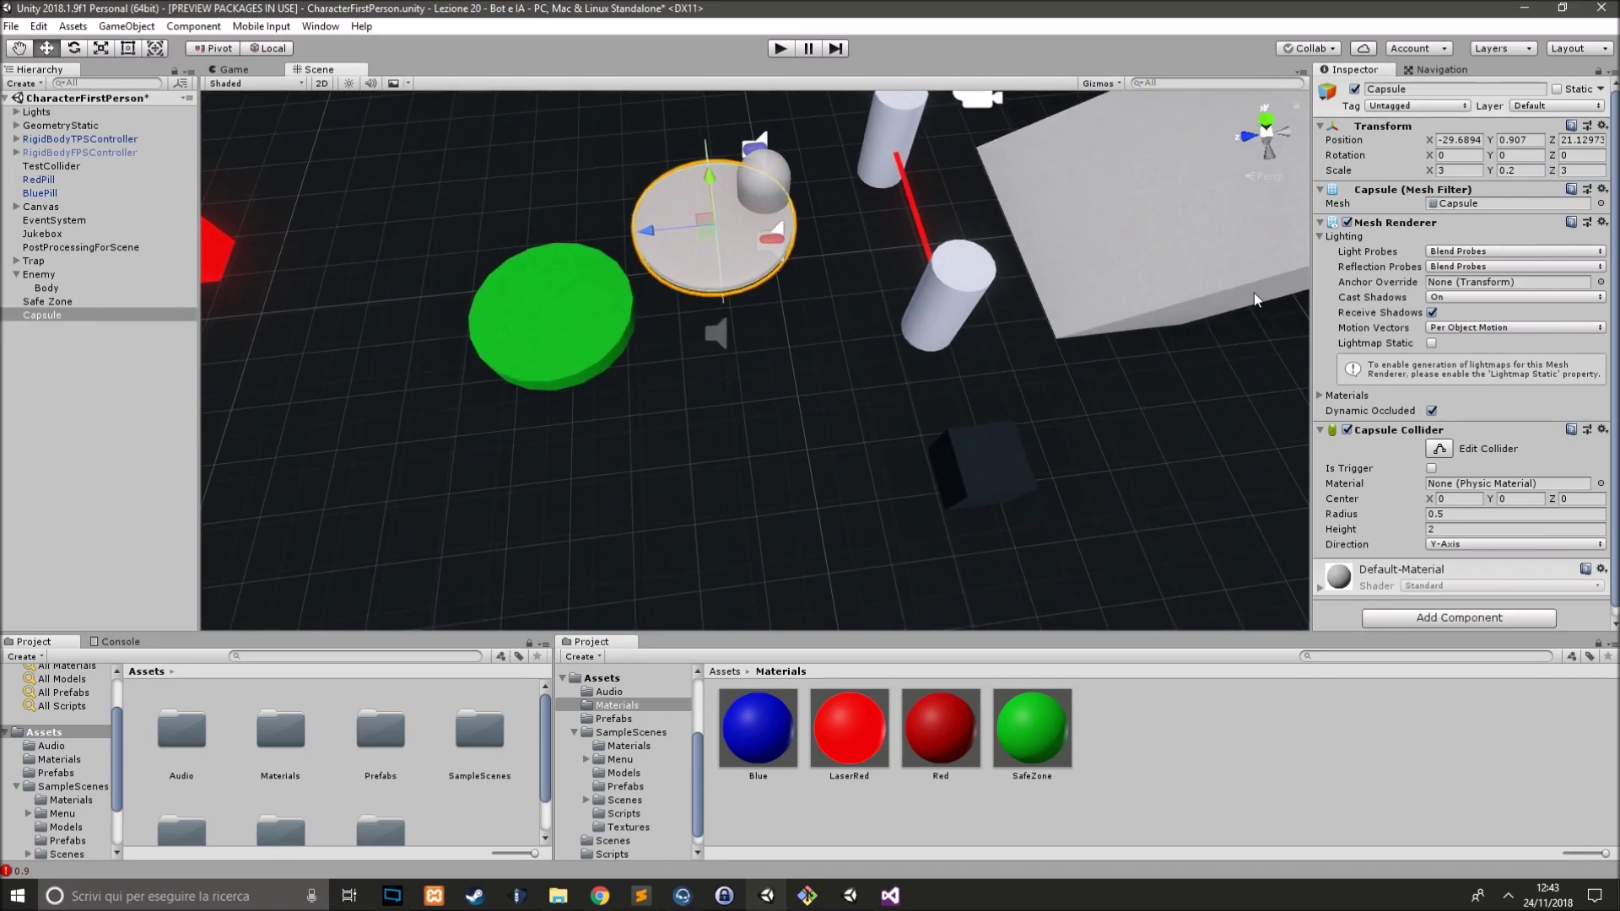
left_click(1456, 171)
type("5")
key("Tab")
key("Tab")
type("5")
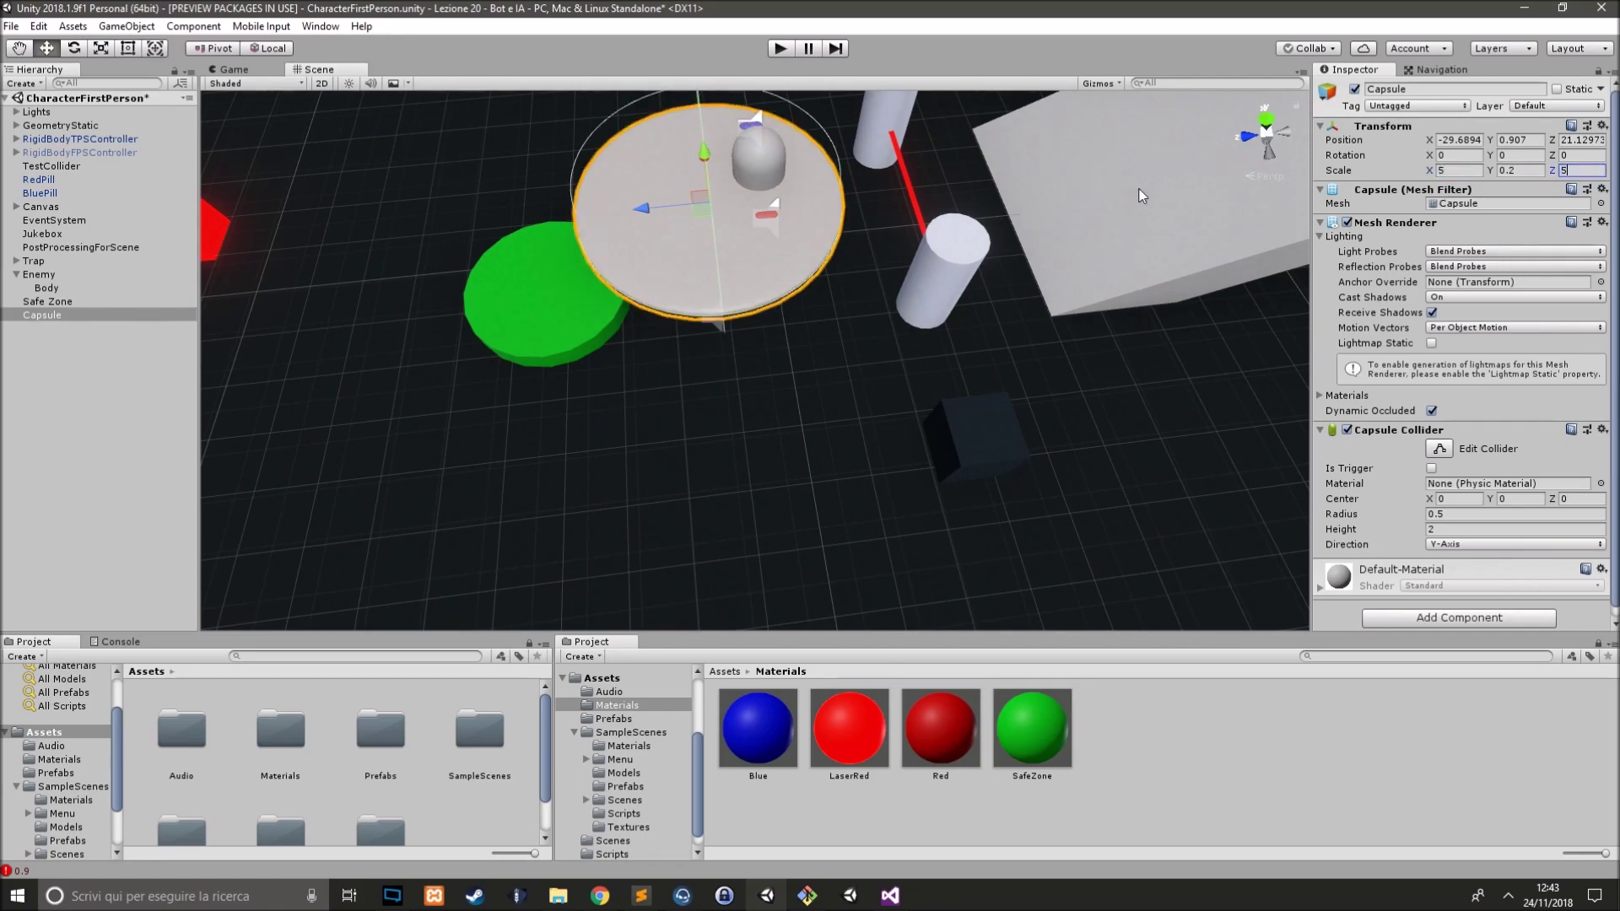
scroll(826, 399, "up", 3)
scroll(826, 399, "down", 4)
left_click_drag(840, 298, 849, 221, "alt")
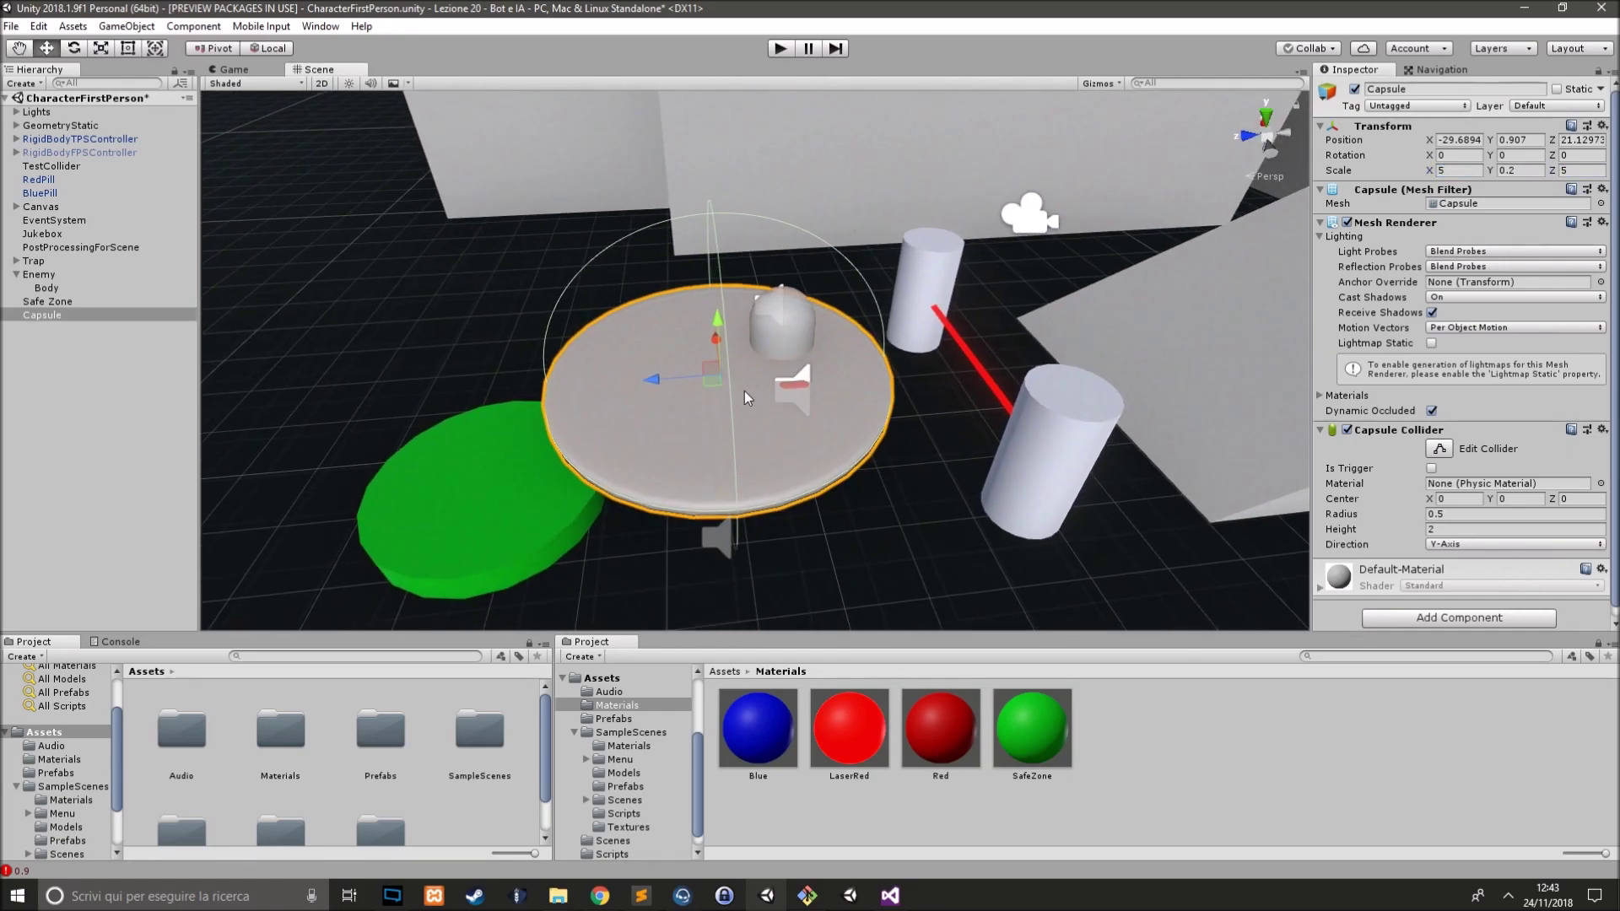
- Rename the capsule to SafeZone
left_click(1409, 89)
type("Safe")
type("Zone")
key("Return")
- Select the new SafeZone disc and remove its Capsule Collider
left_click(67, 304)
left_click(70, 316)
scroll(883, 417, "up", 3)
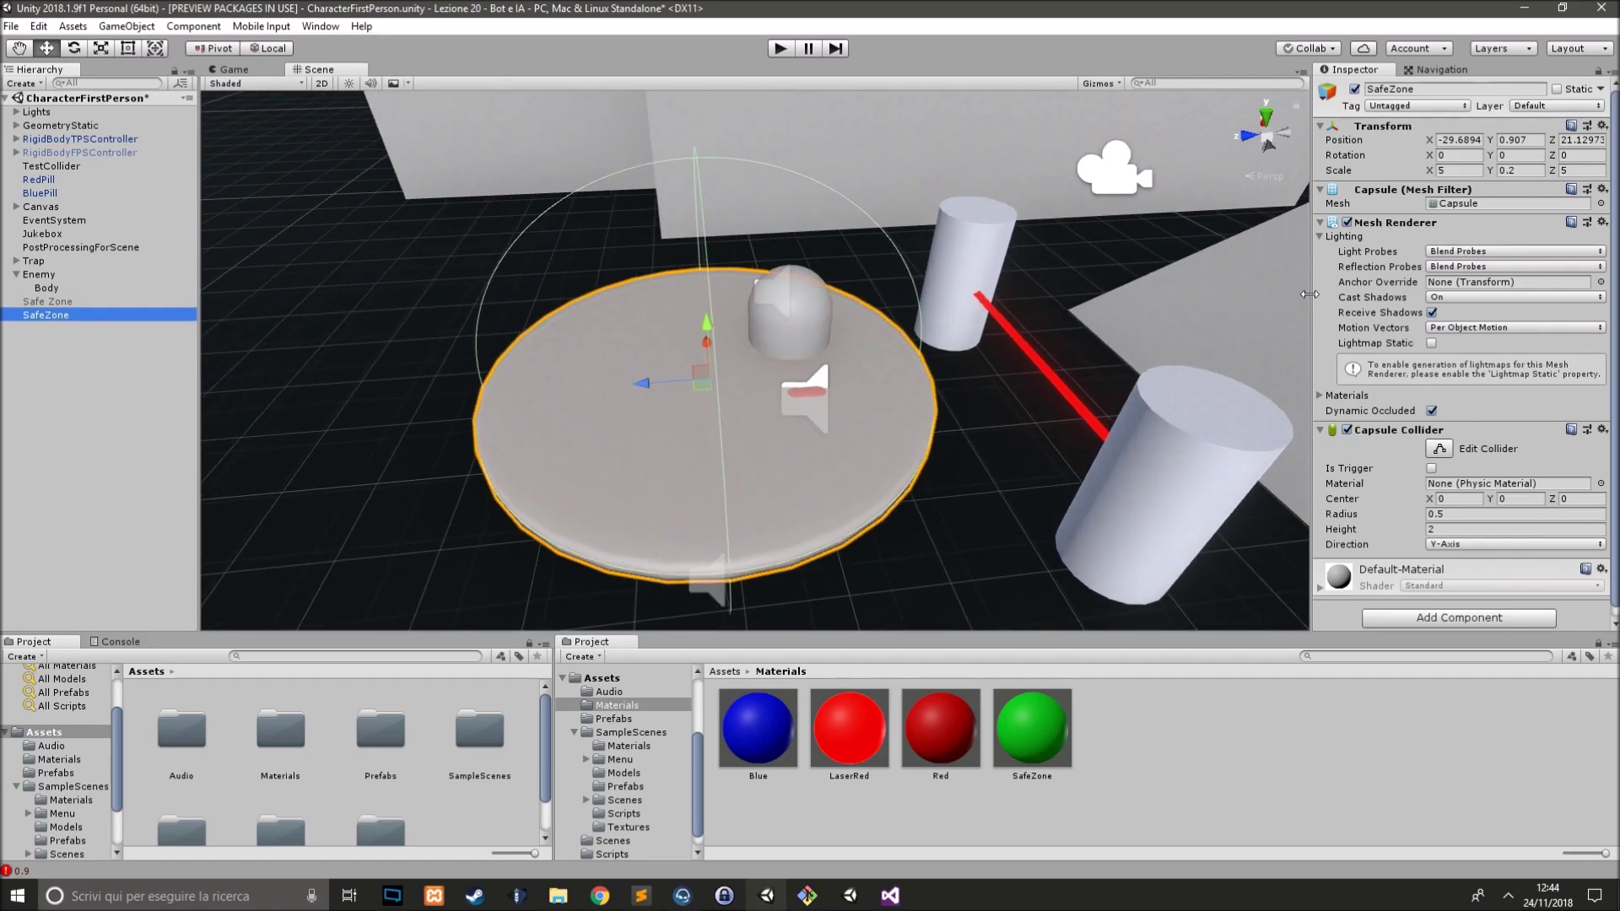
mouse_move(883, 416)
left_mouse_down("alt")
mouse_move(901, 203)
mouse_move(908, 221)
left_mouse_up("alt")
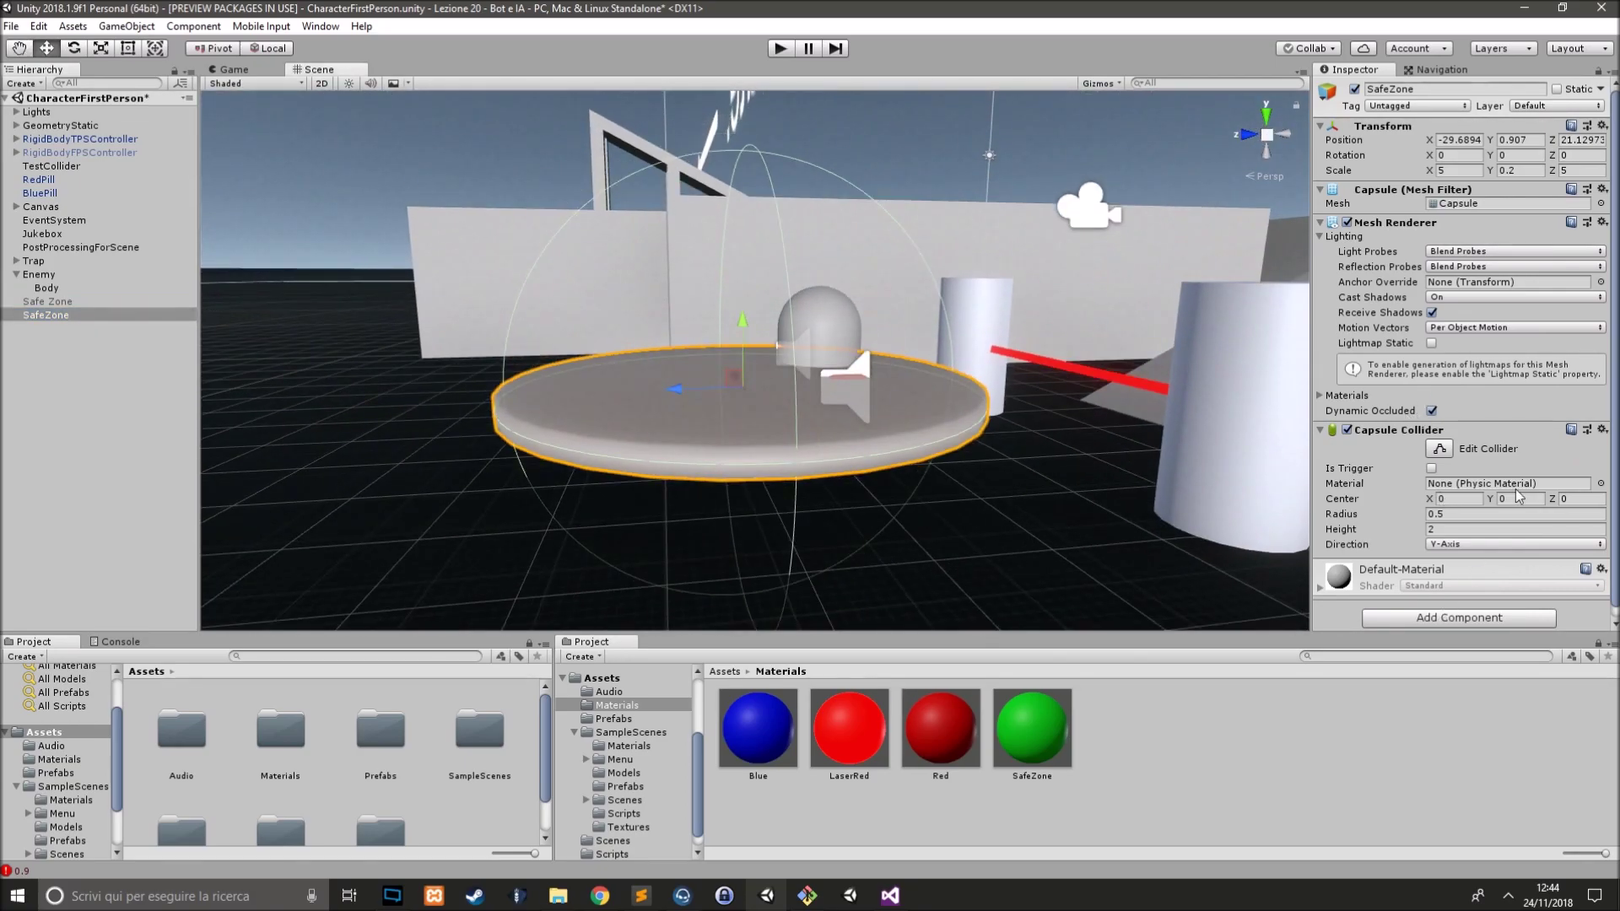
left_click(1605, 427)
left_click(1566, 471)
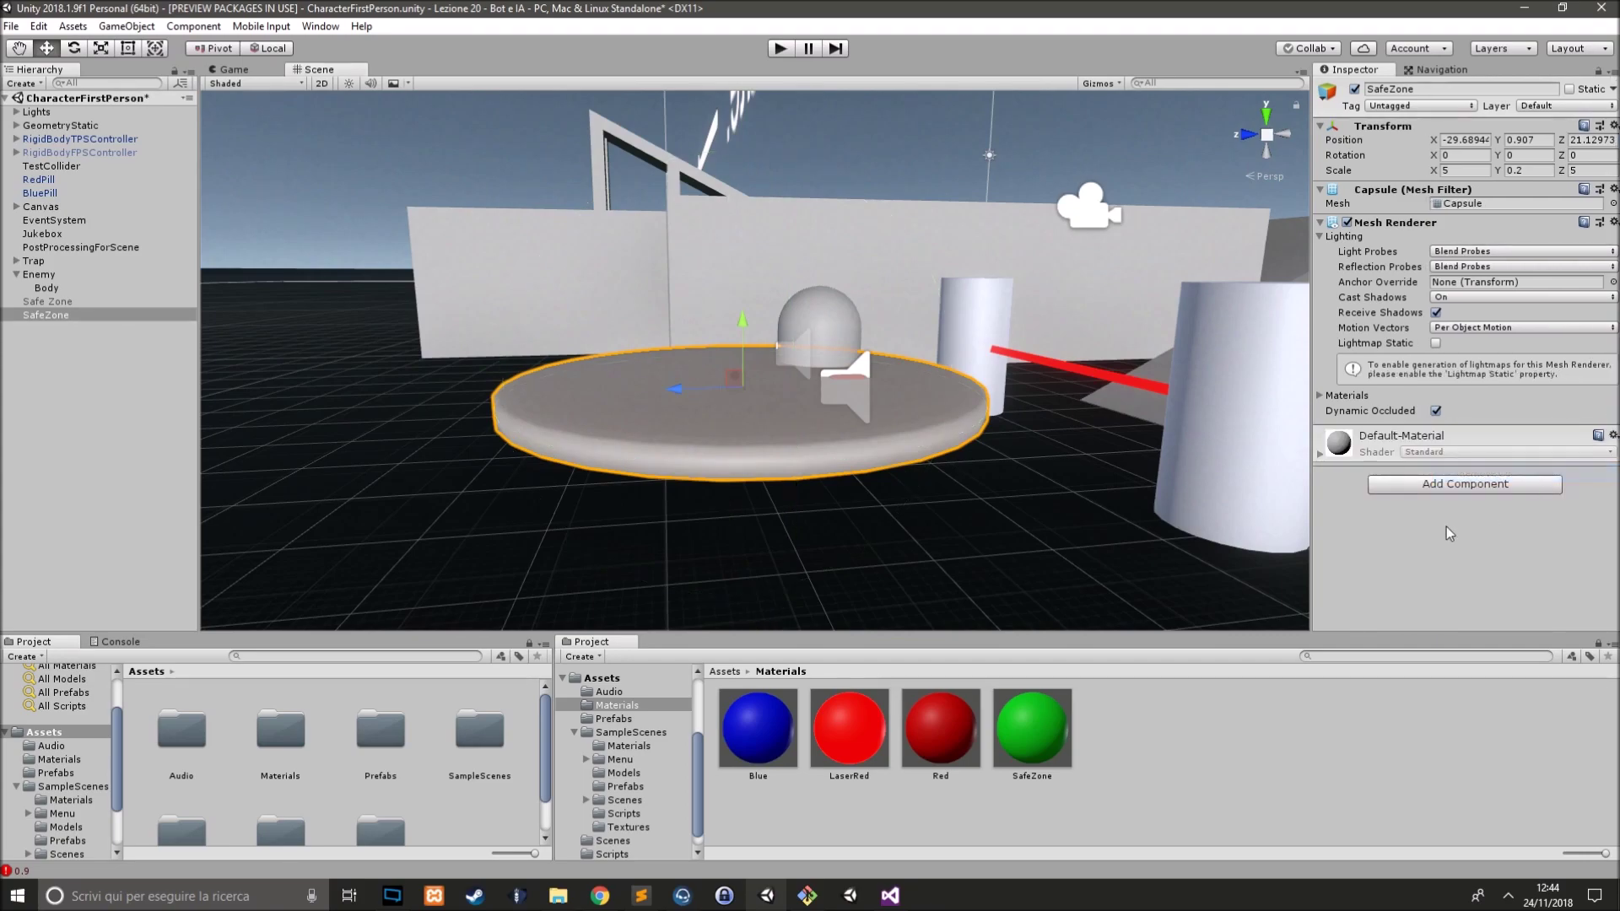
- Add a Sphere Collider through the 'sphere' component search and expand its settings
left_click(1421, 488)
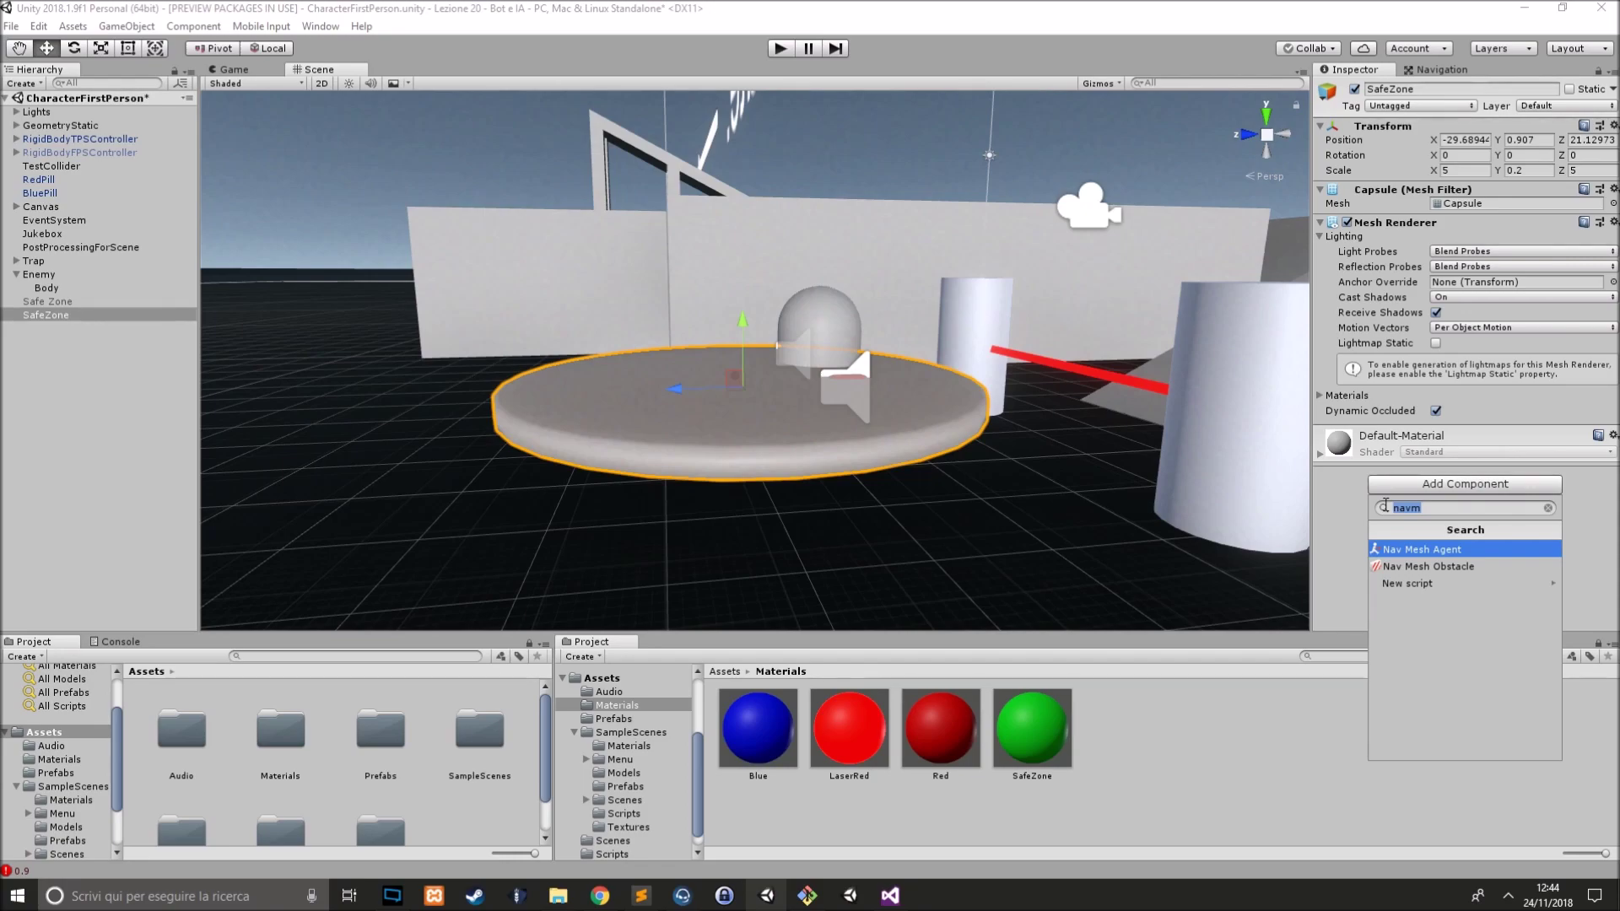
type("sphere")
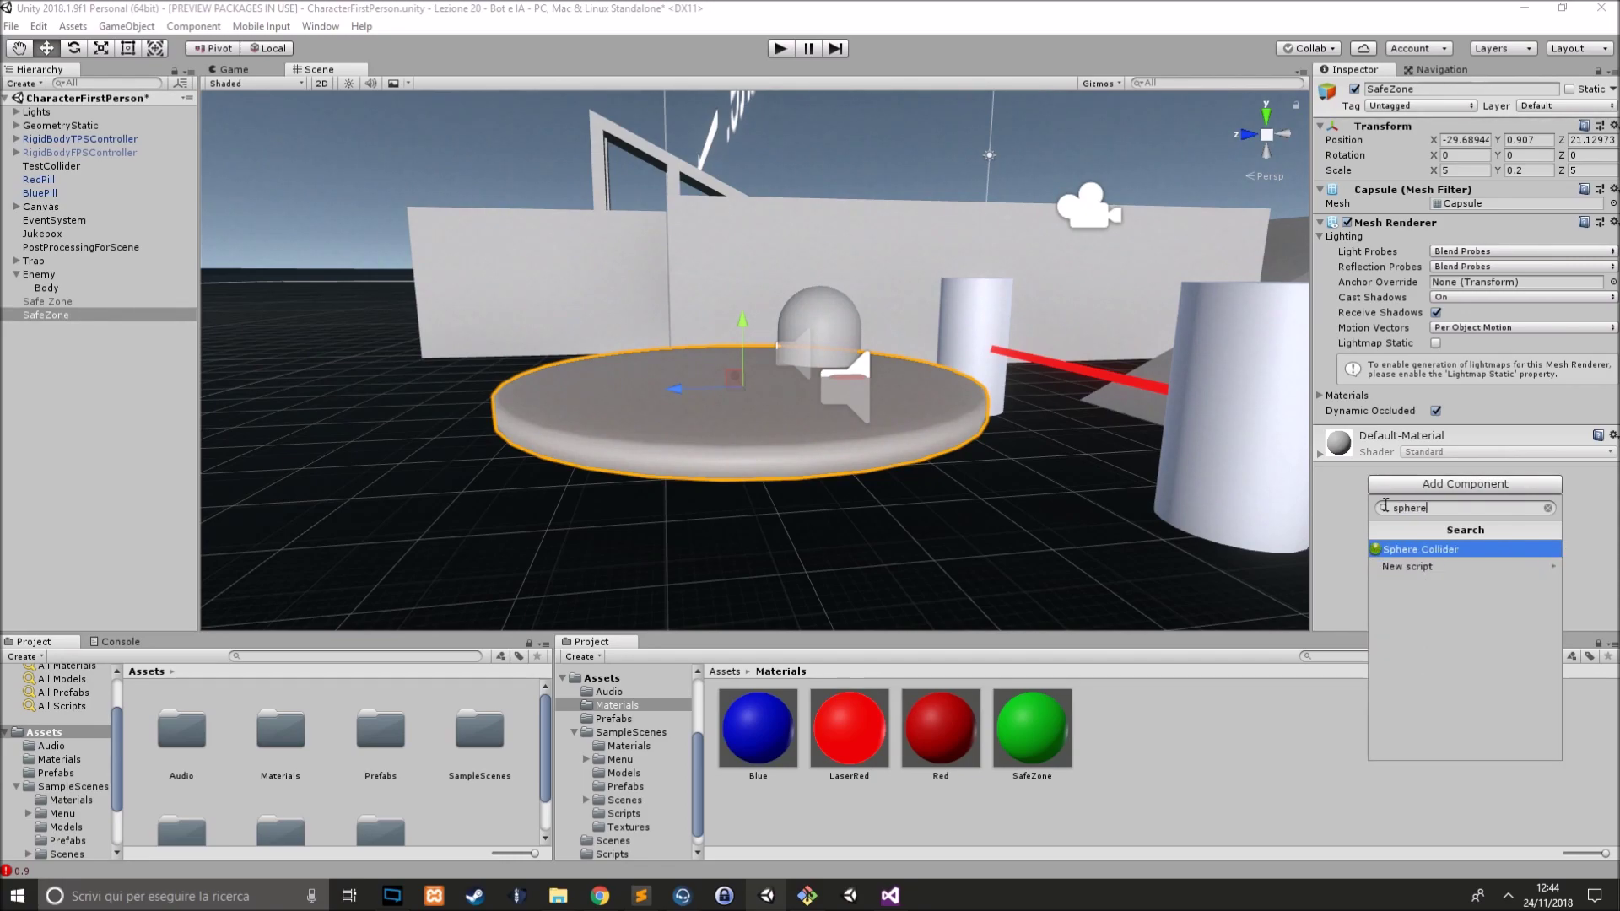
key("Return")
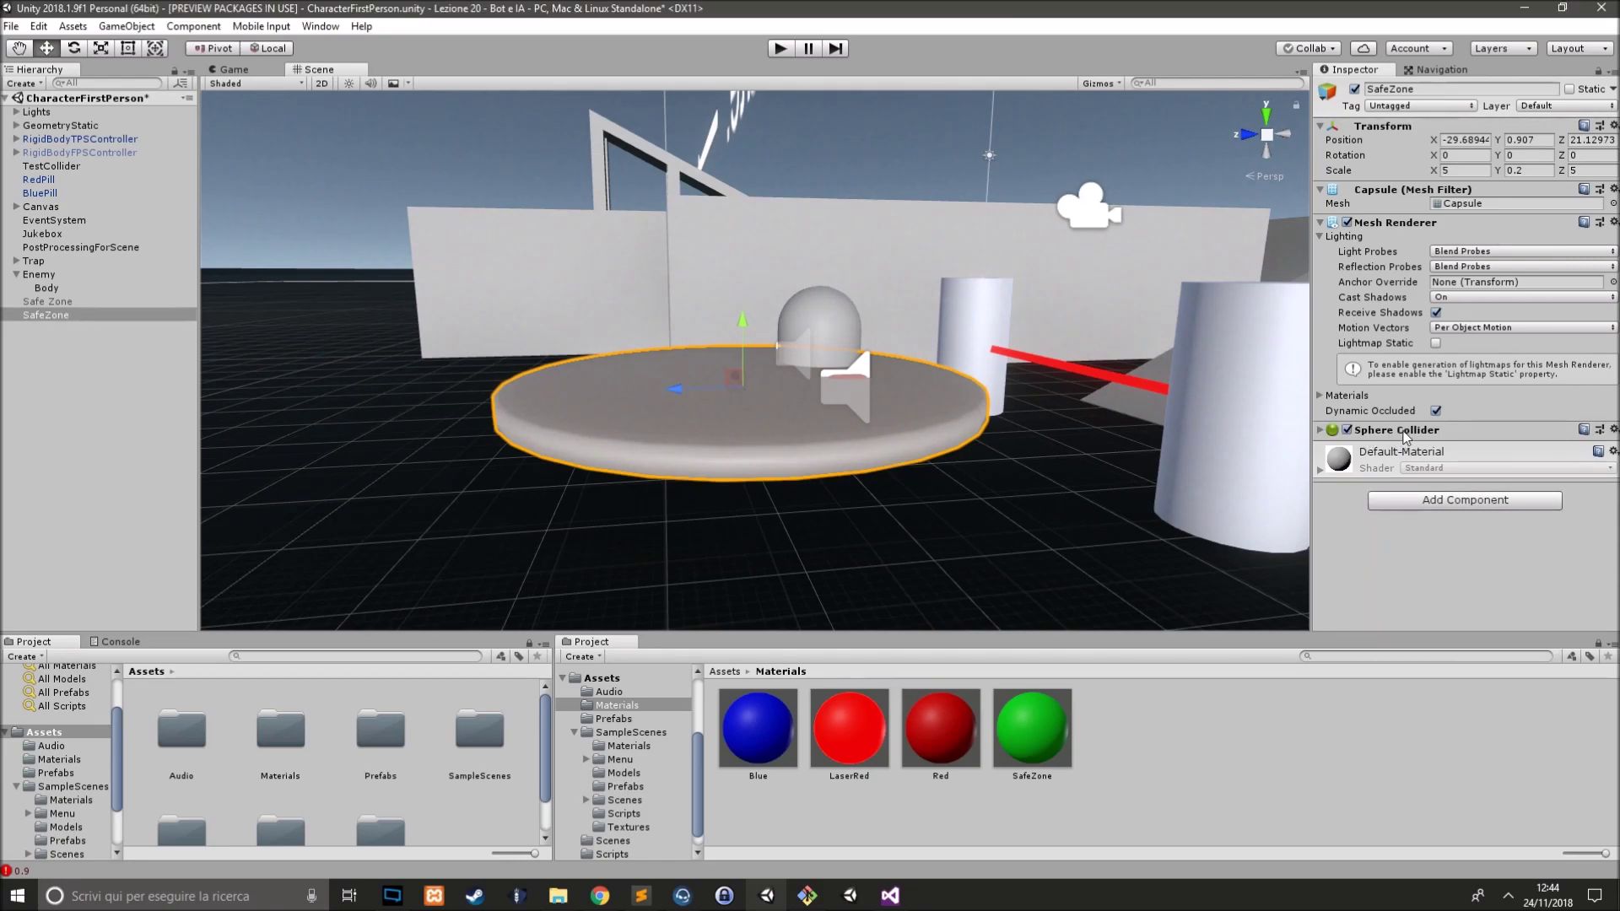
left_click(1405, 432)
- Set the Sphere Collider radius to 0.5 and orbit around the disc to inspect it
key("f")
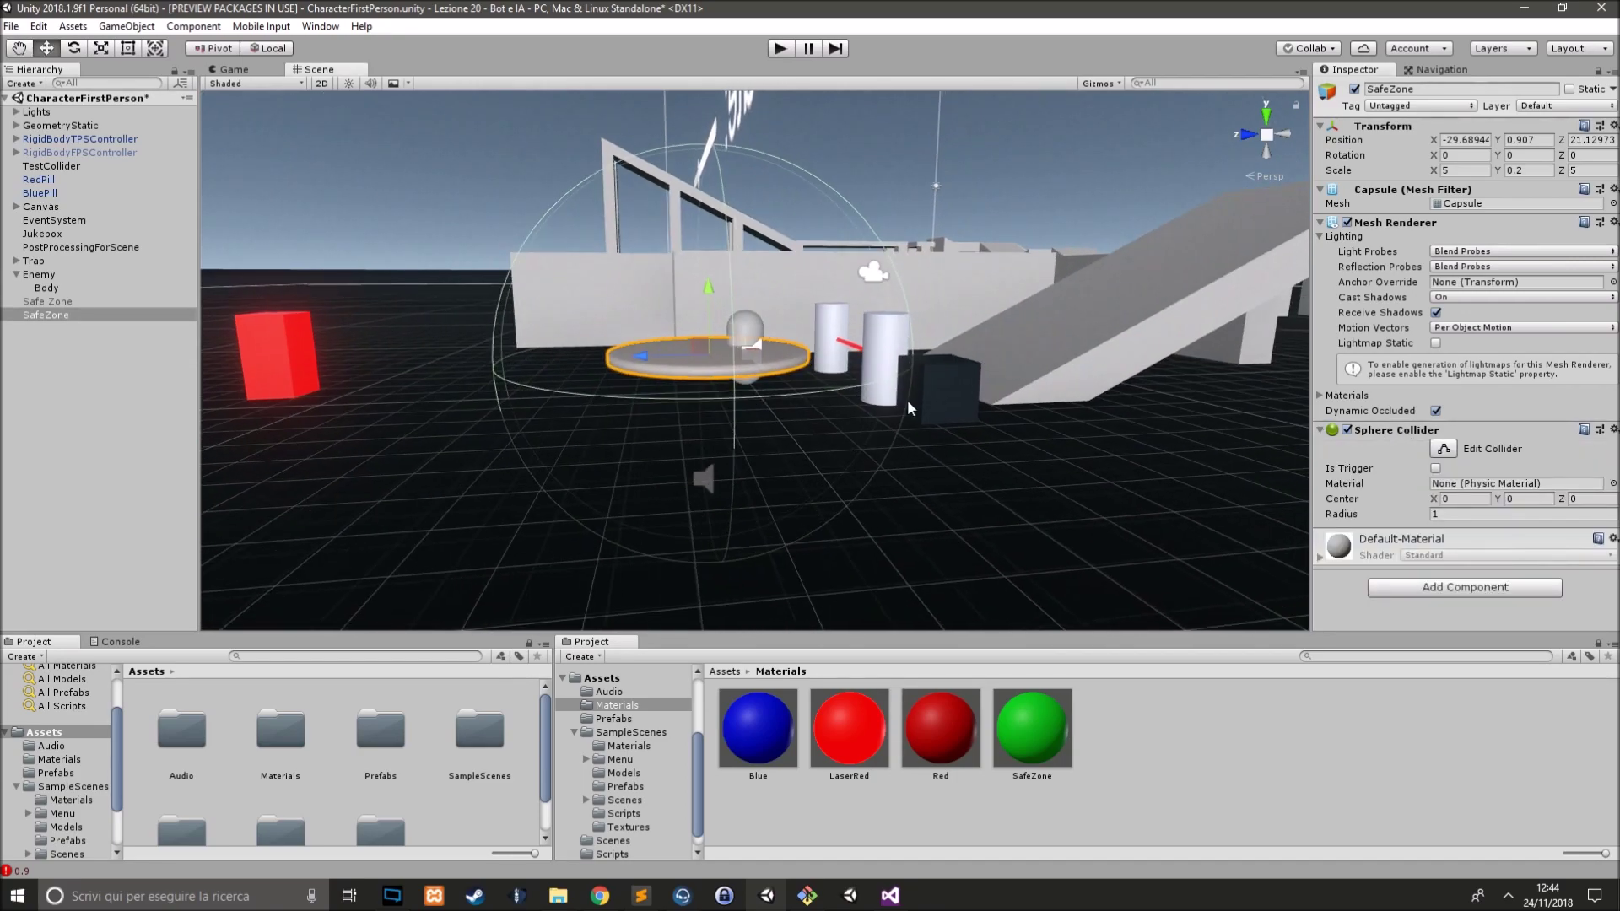
scroll(844, 405, "up", 5)
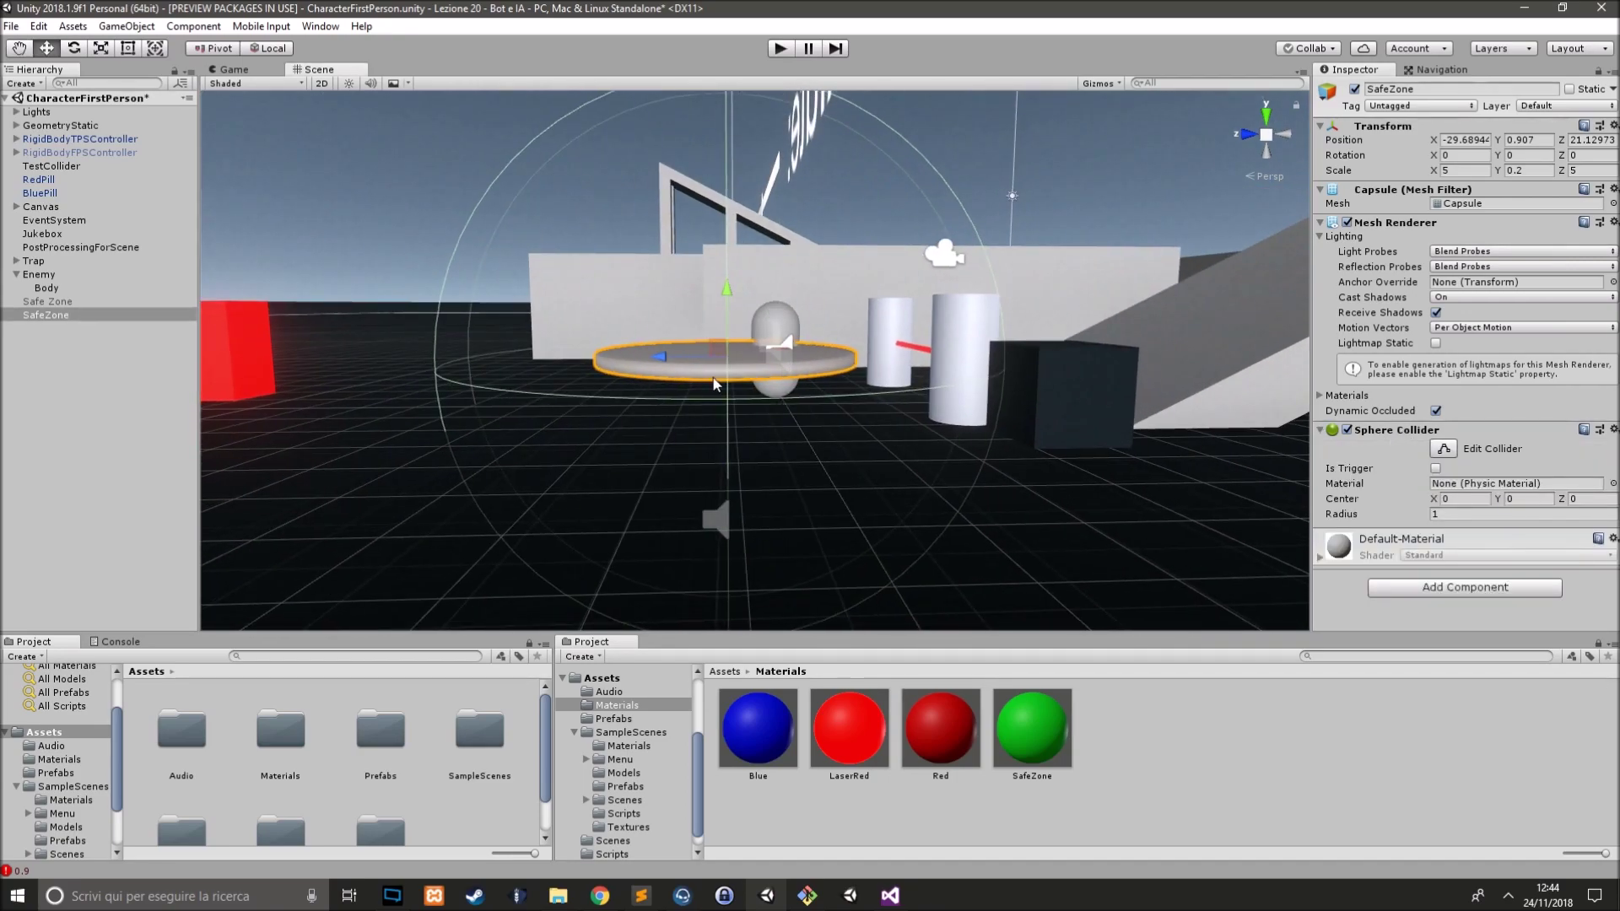
left_click(1479, 515)
type("0.5")
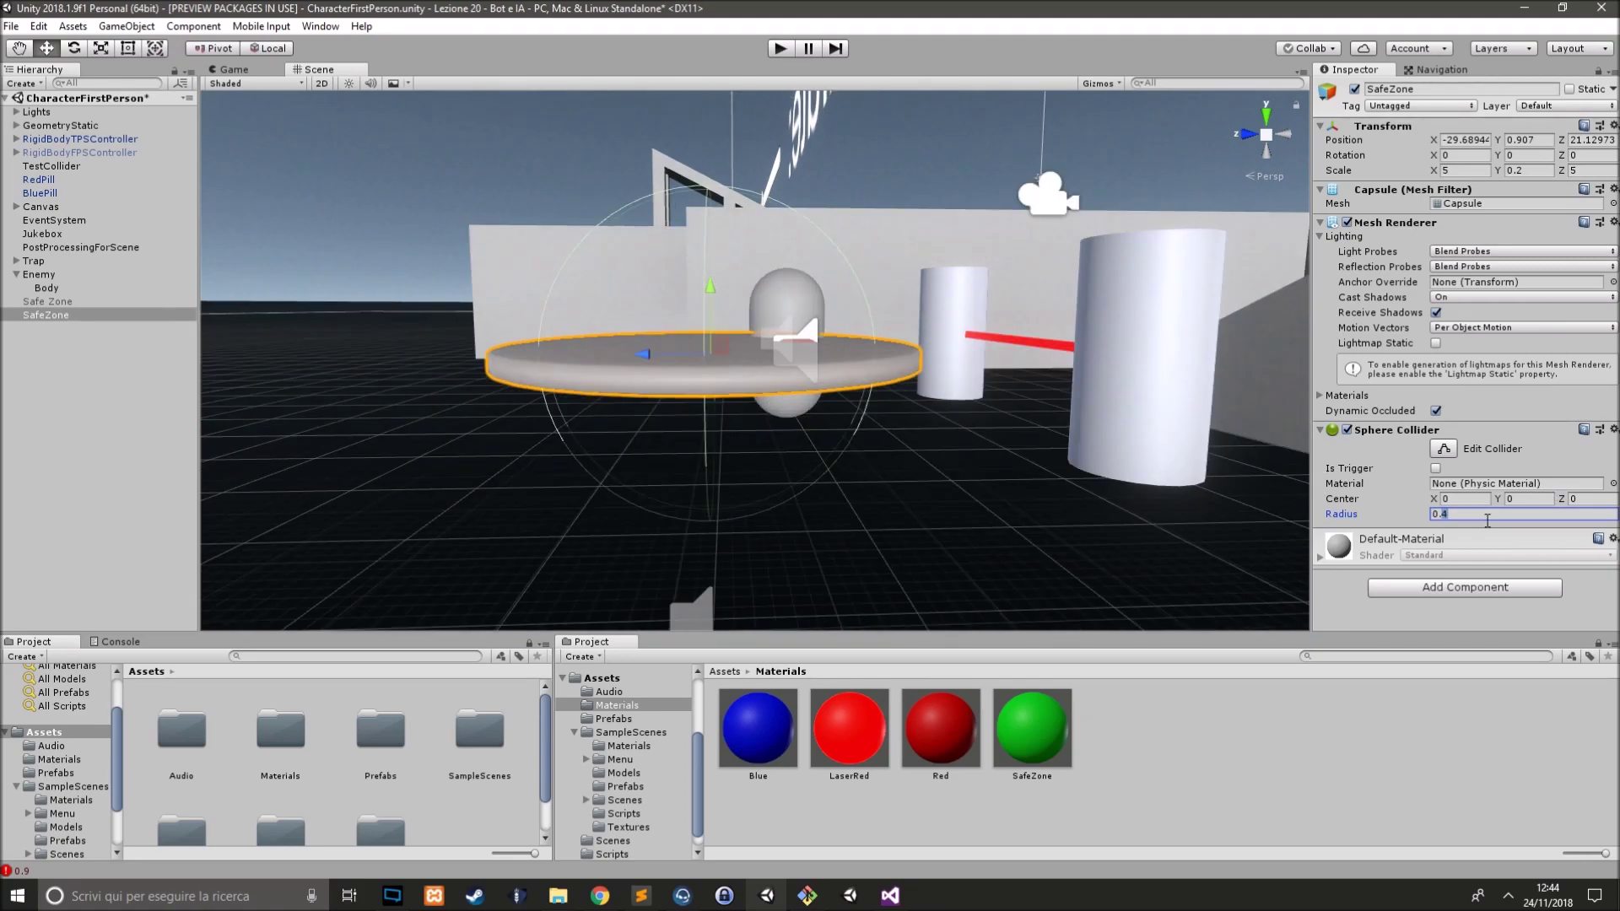
left_click_drag(742, 542, 832, 463, "alt")
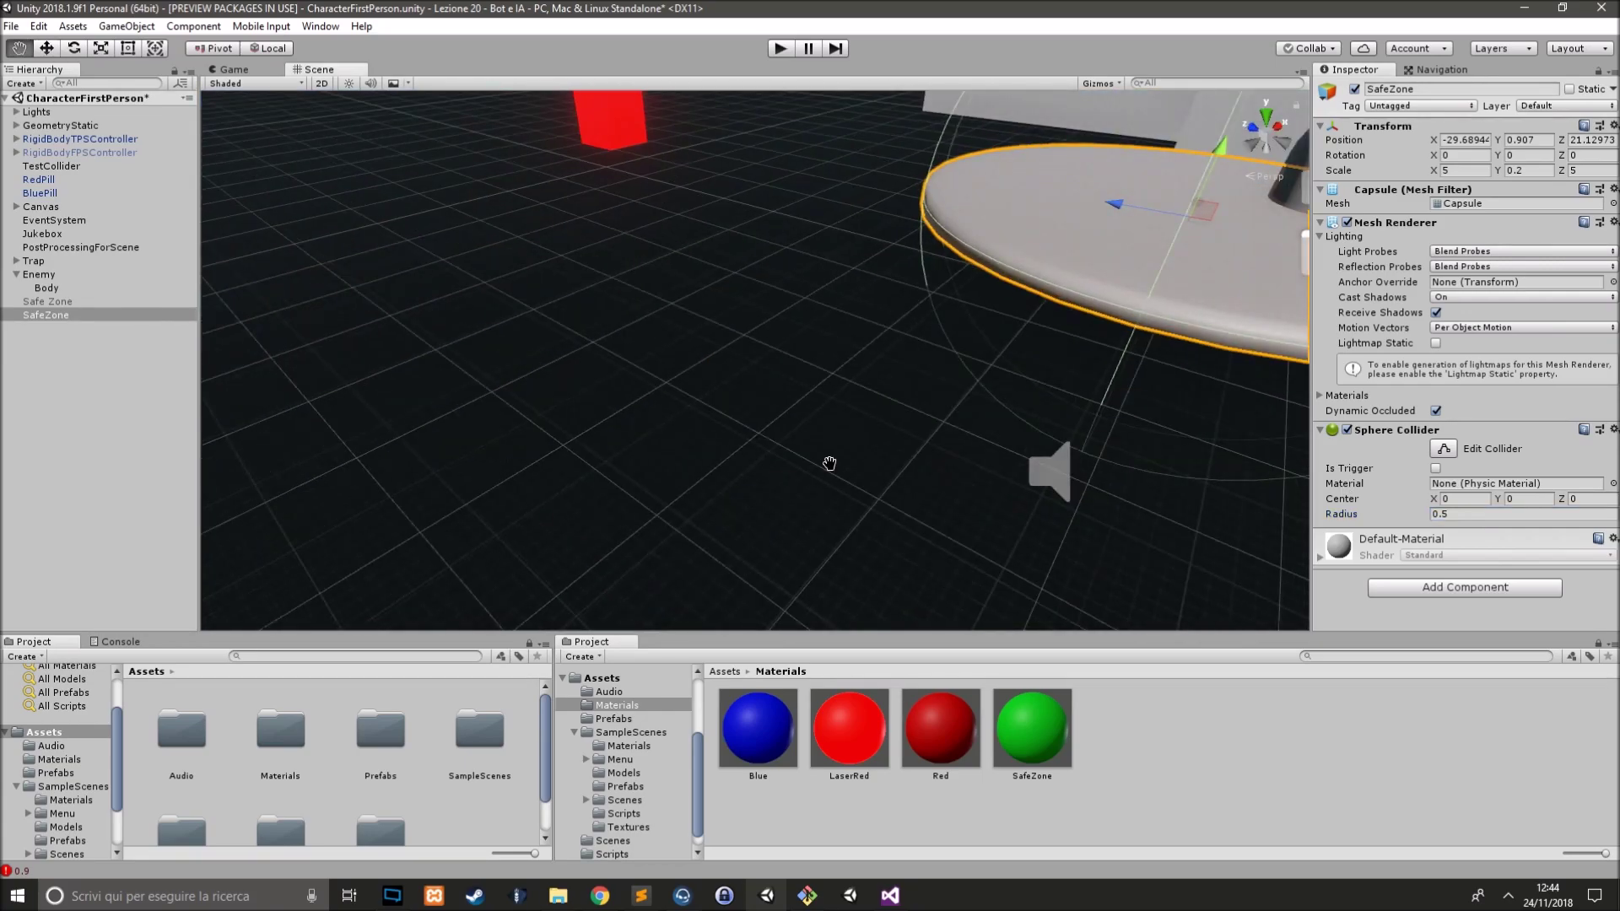
scroll(832, 463, "up", 5)
mouse_move(472, 582)
left_mouse_down("alt")
mouse_move(506, 492)
mouse_move(386, 506)
mouse_move(759, 272)
mouse_move(793, 304)
mouse_move(828, 291)
left_mouse_up("alt")
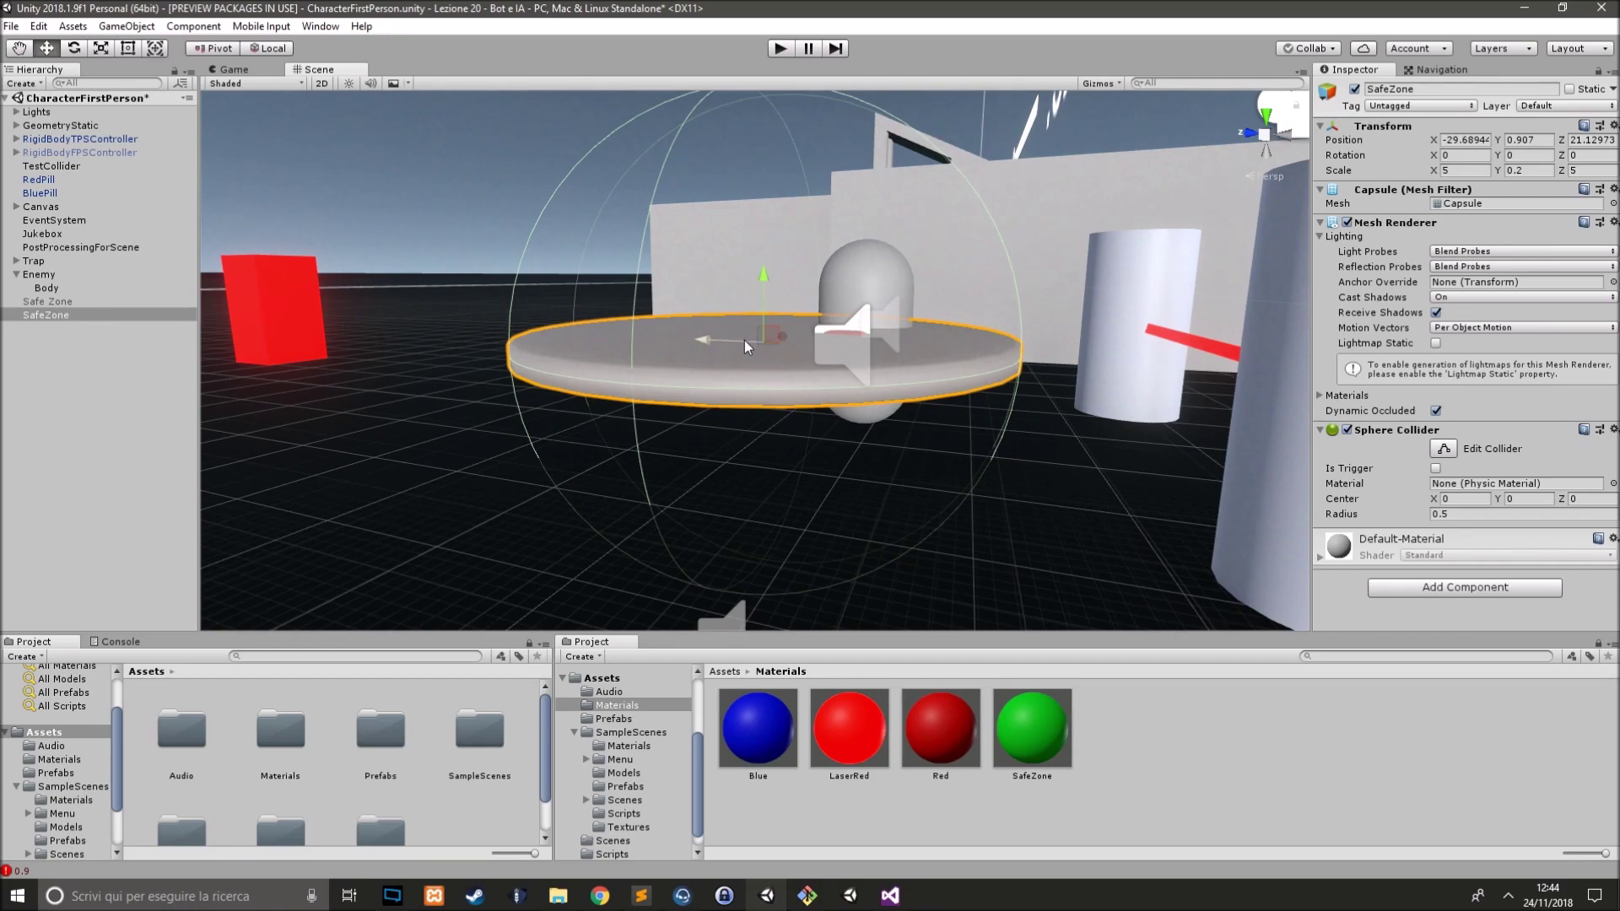
left_click_drag(744, 341, 1076, 484, "alt")
scroll(1077, 485, "up", 2)
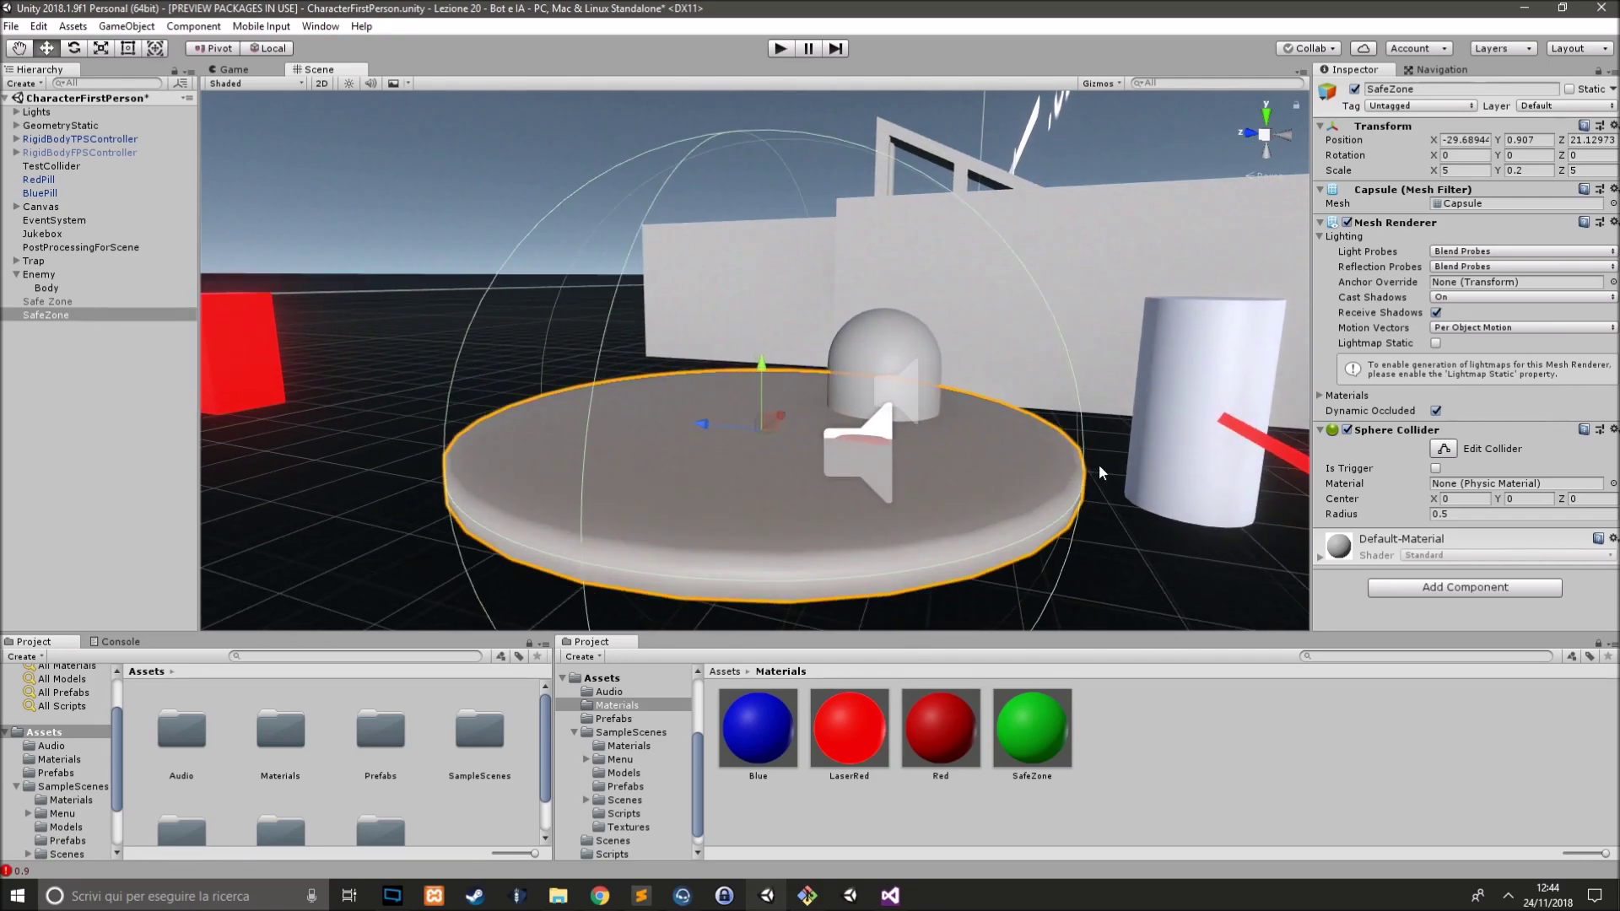
- Add a Box Collider to the SafeZone disc via the 'box' component search
left_click(1384, 432)
left_click(1440, 499)
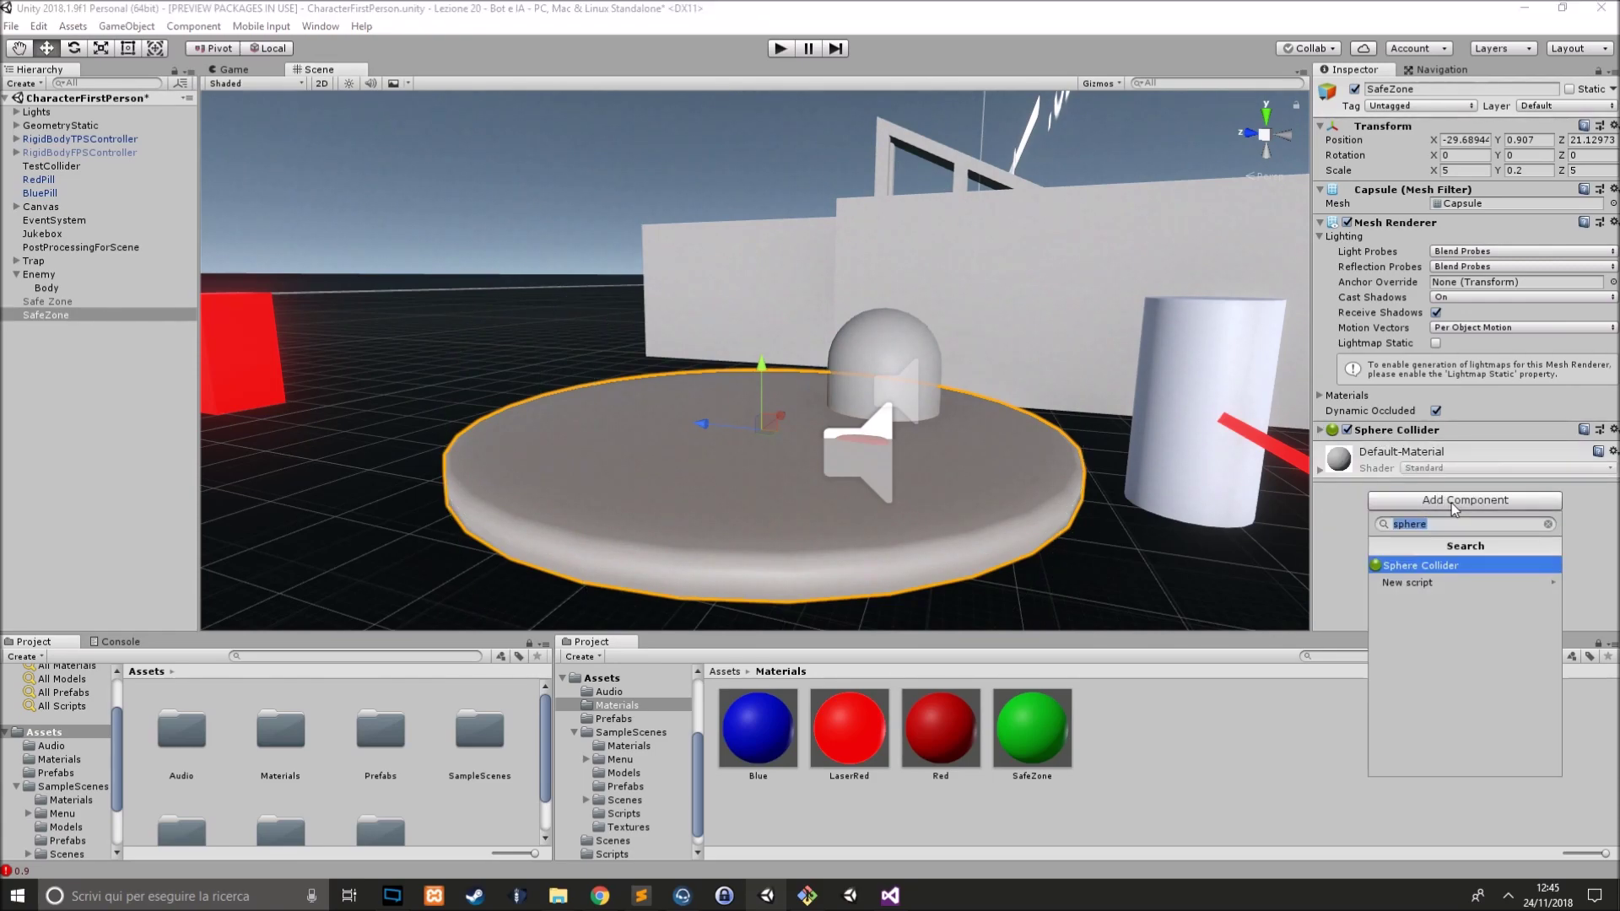
type("box")
key("Return")
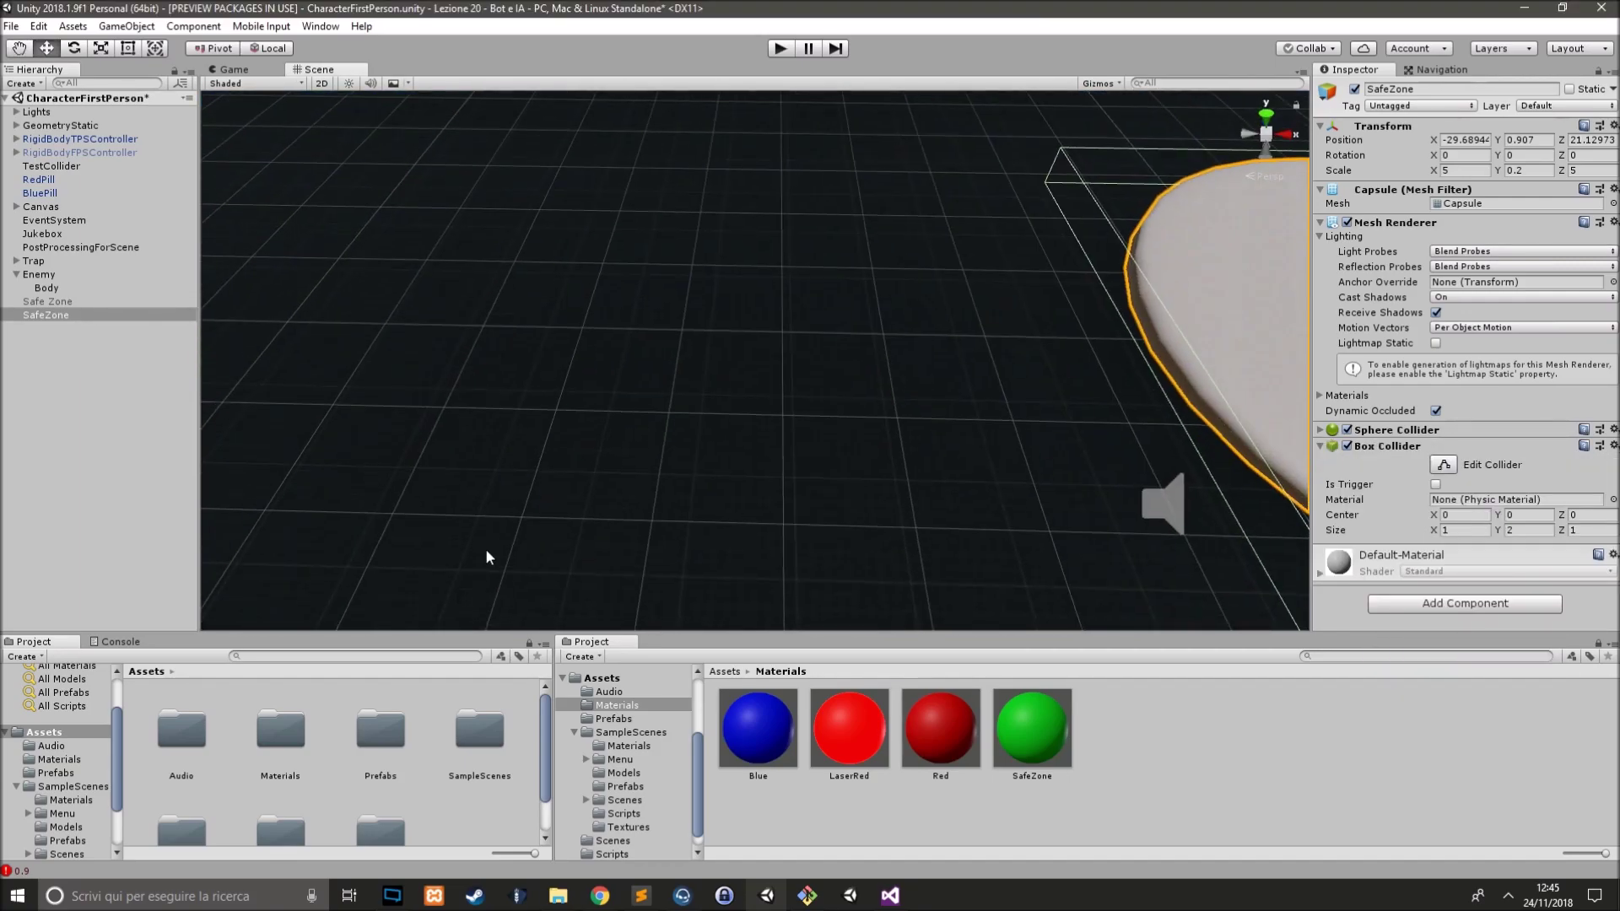
key("f")
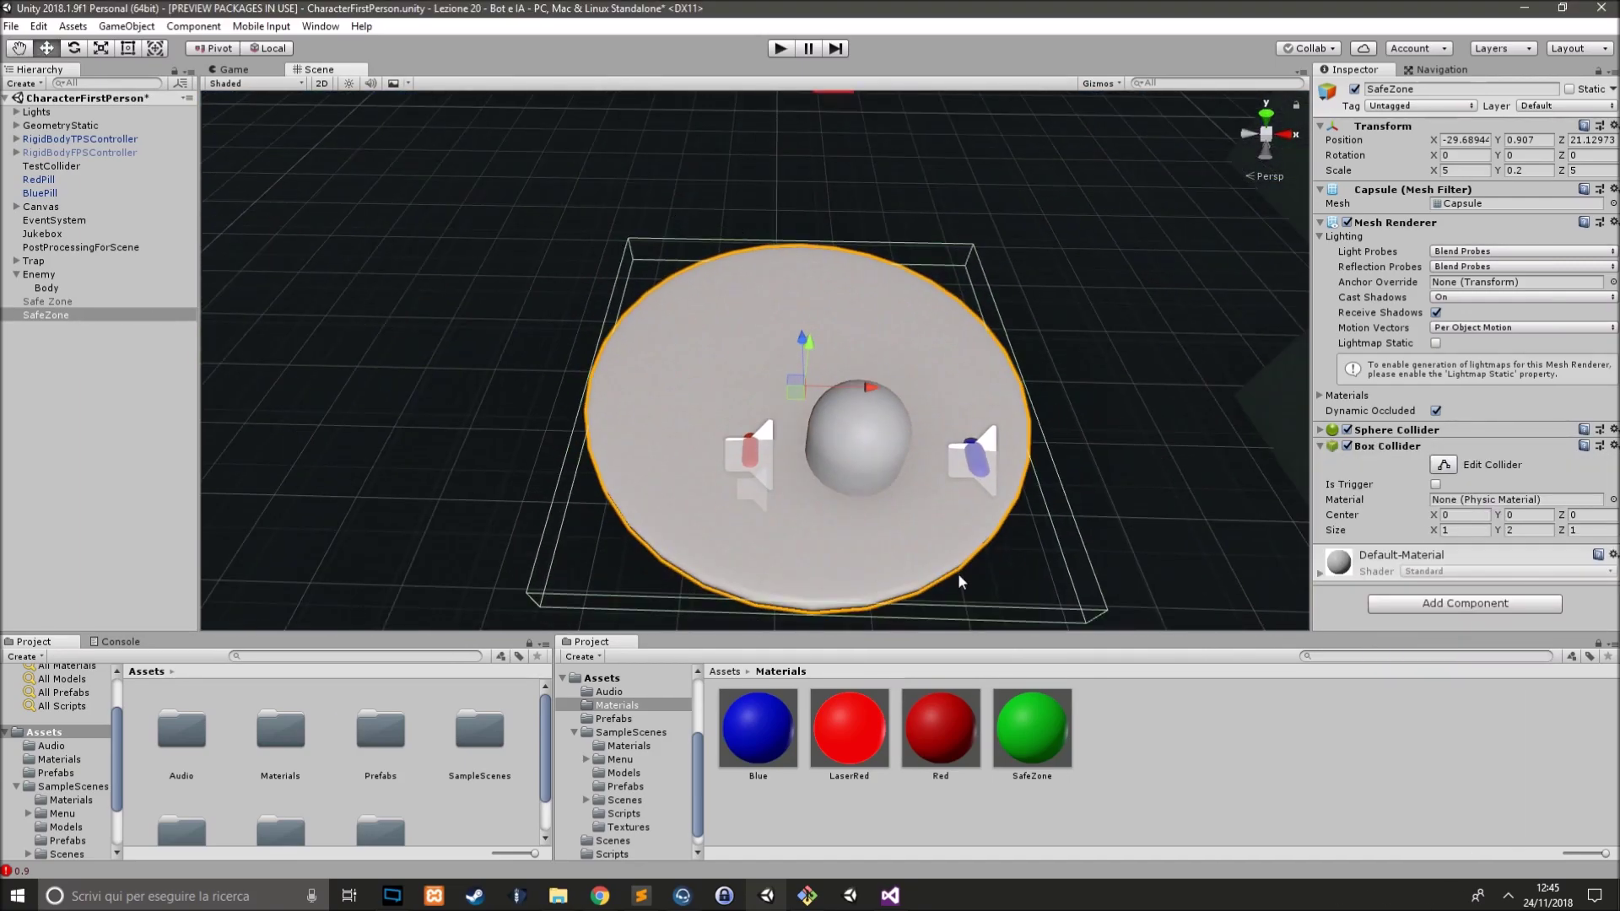
scroll(699, 438, "up", 4)
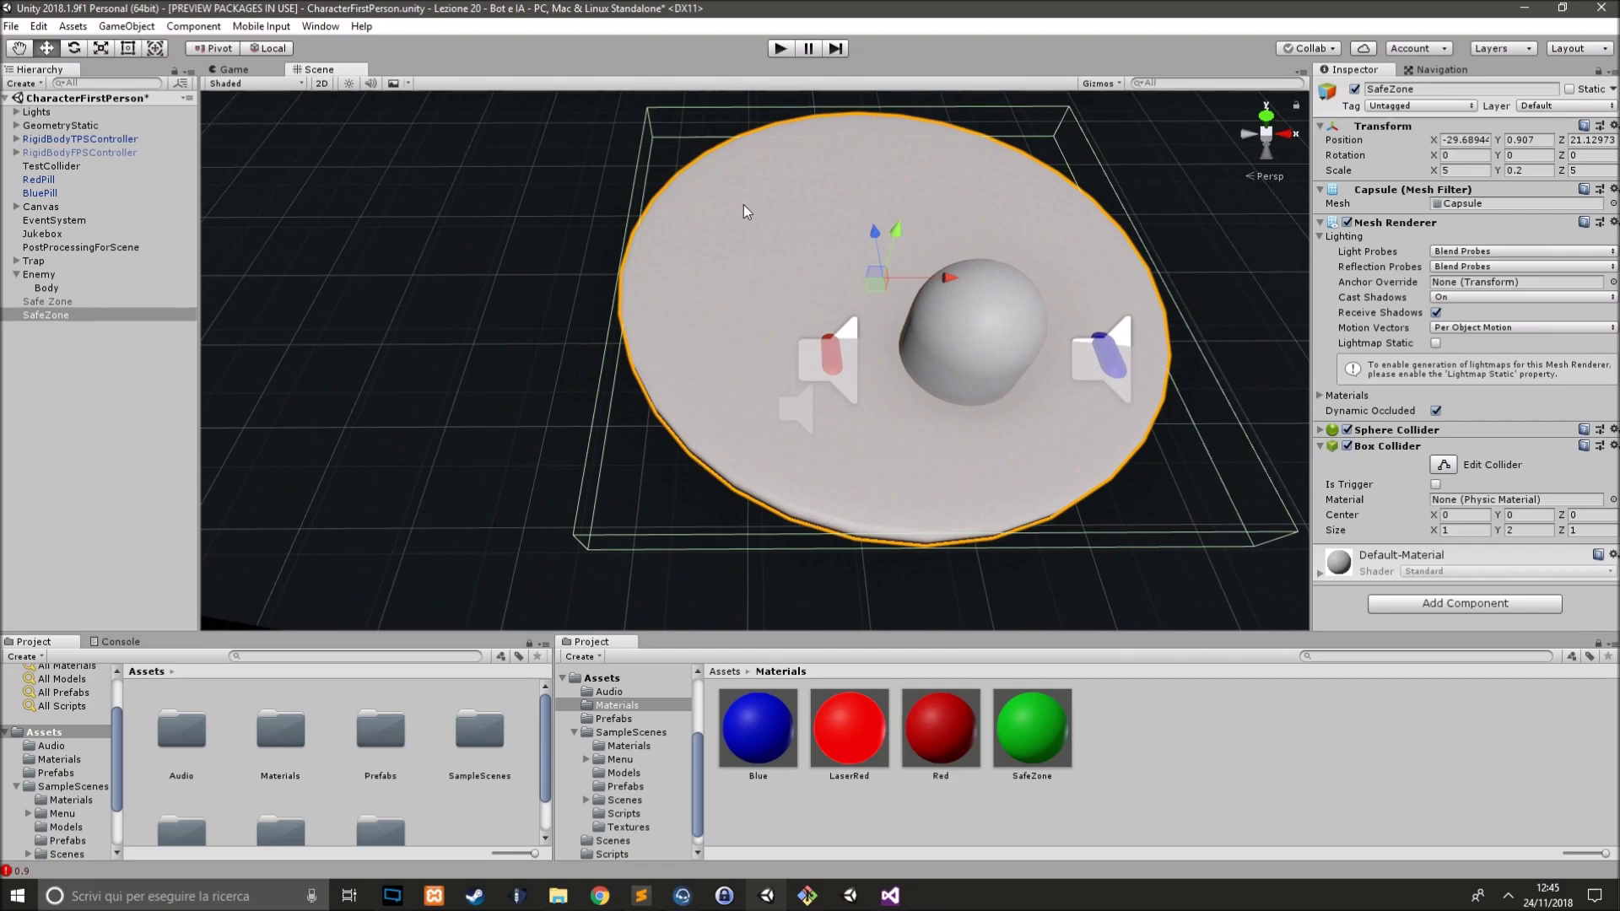
right_click_drag(819, 388, 839, 376)
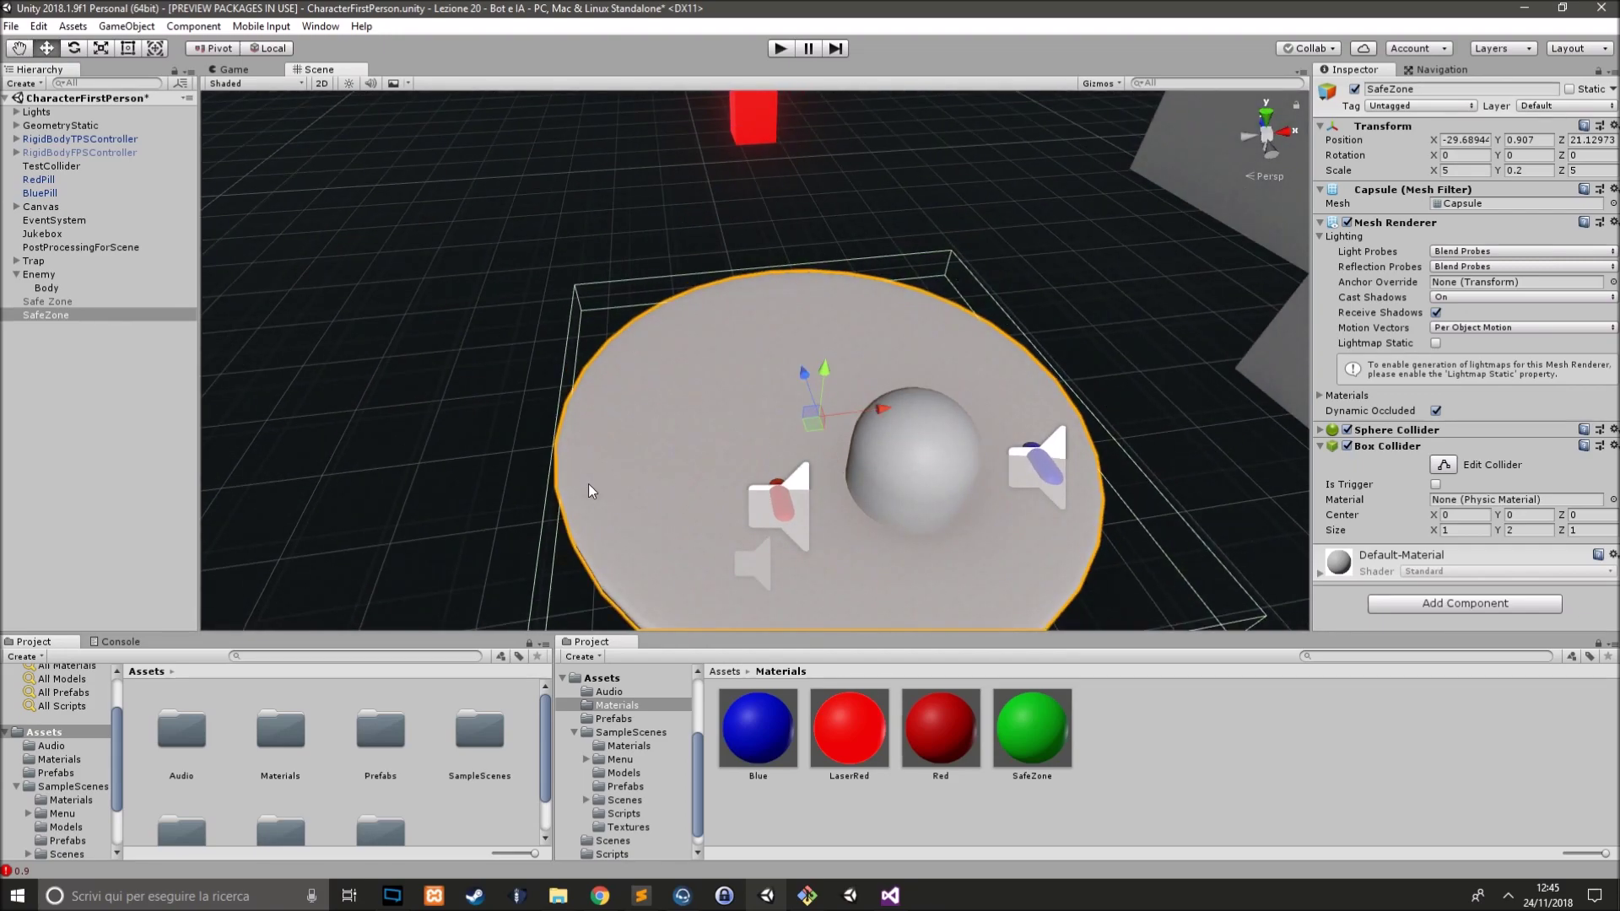
- Add a Nav Mesh Obstacle component to the disc
left_click(1384, 446)
left_click(1444, 518)
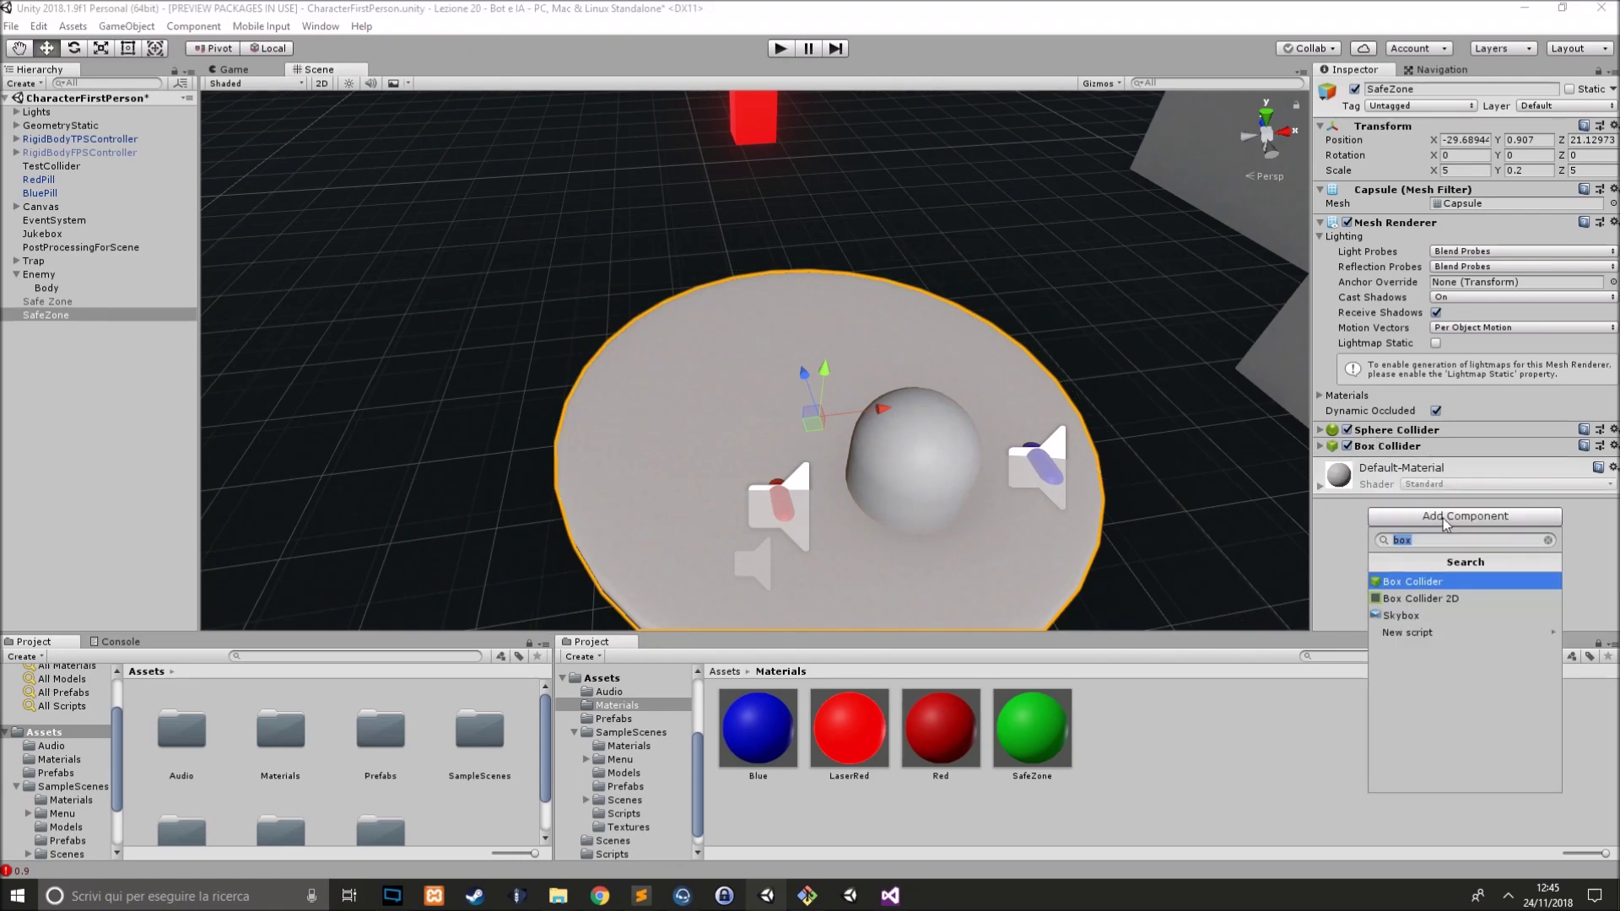
key("Escape")
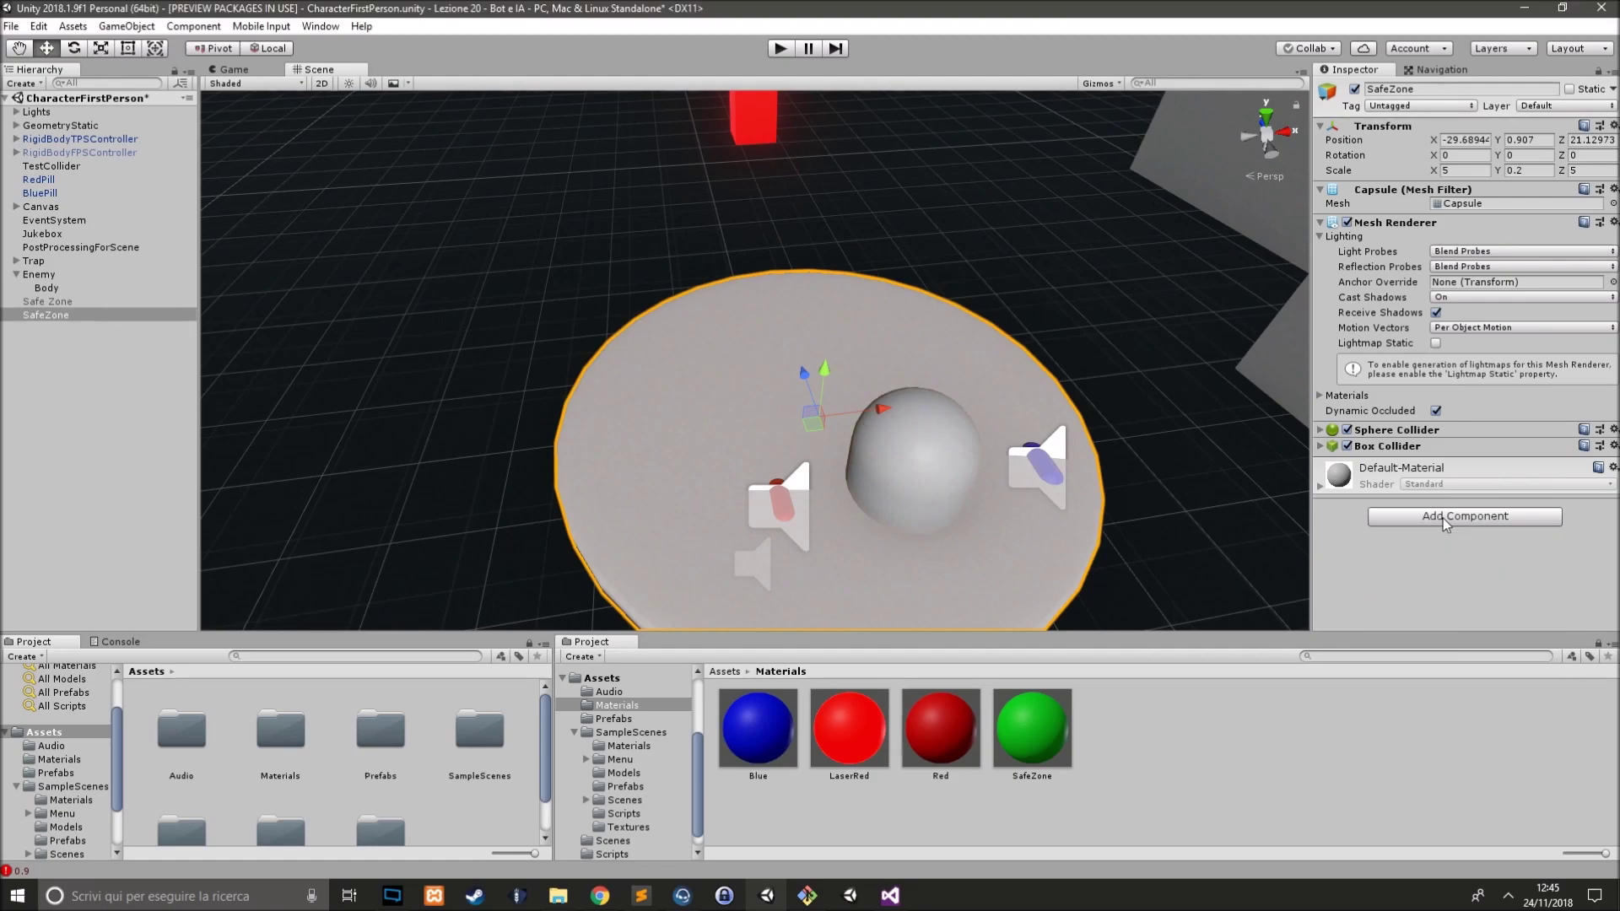
left_click(1437, 464)
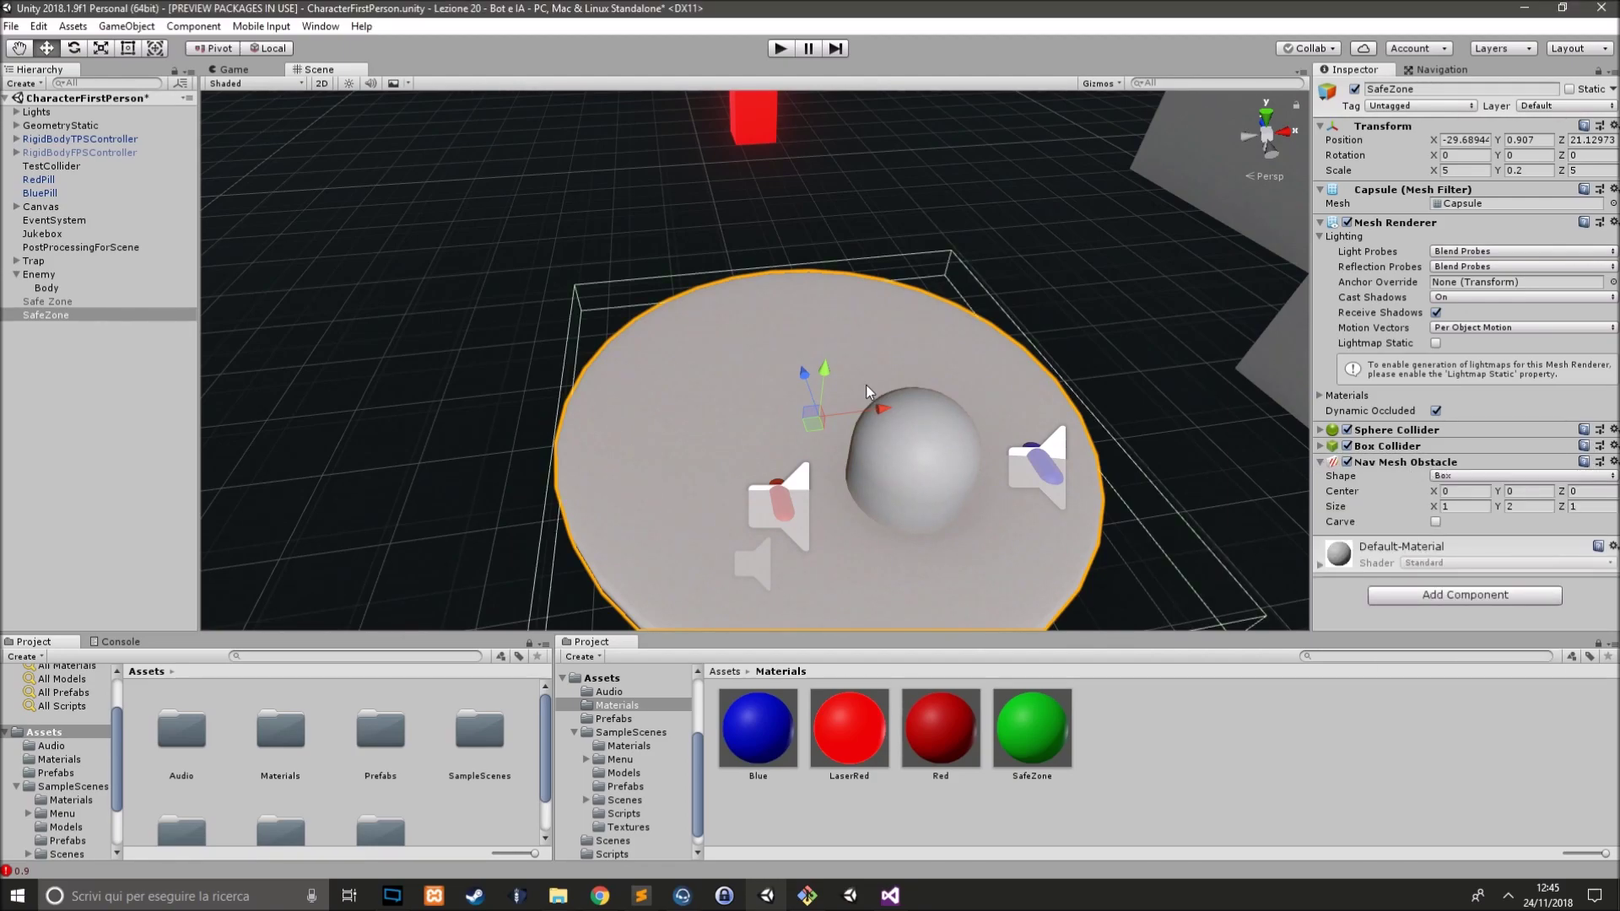
scroll(866, 385, "up", 2)
scroll(751, 179, "down", 4)
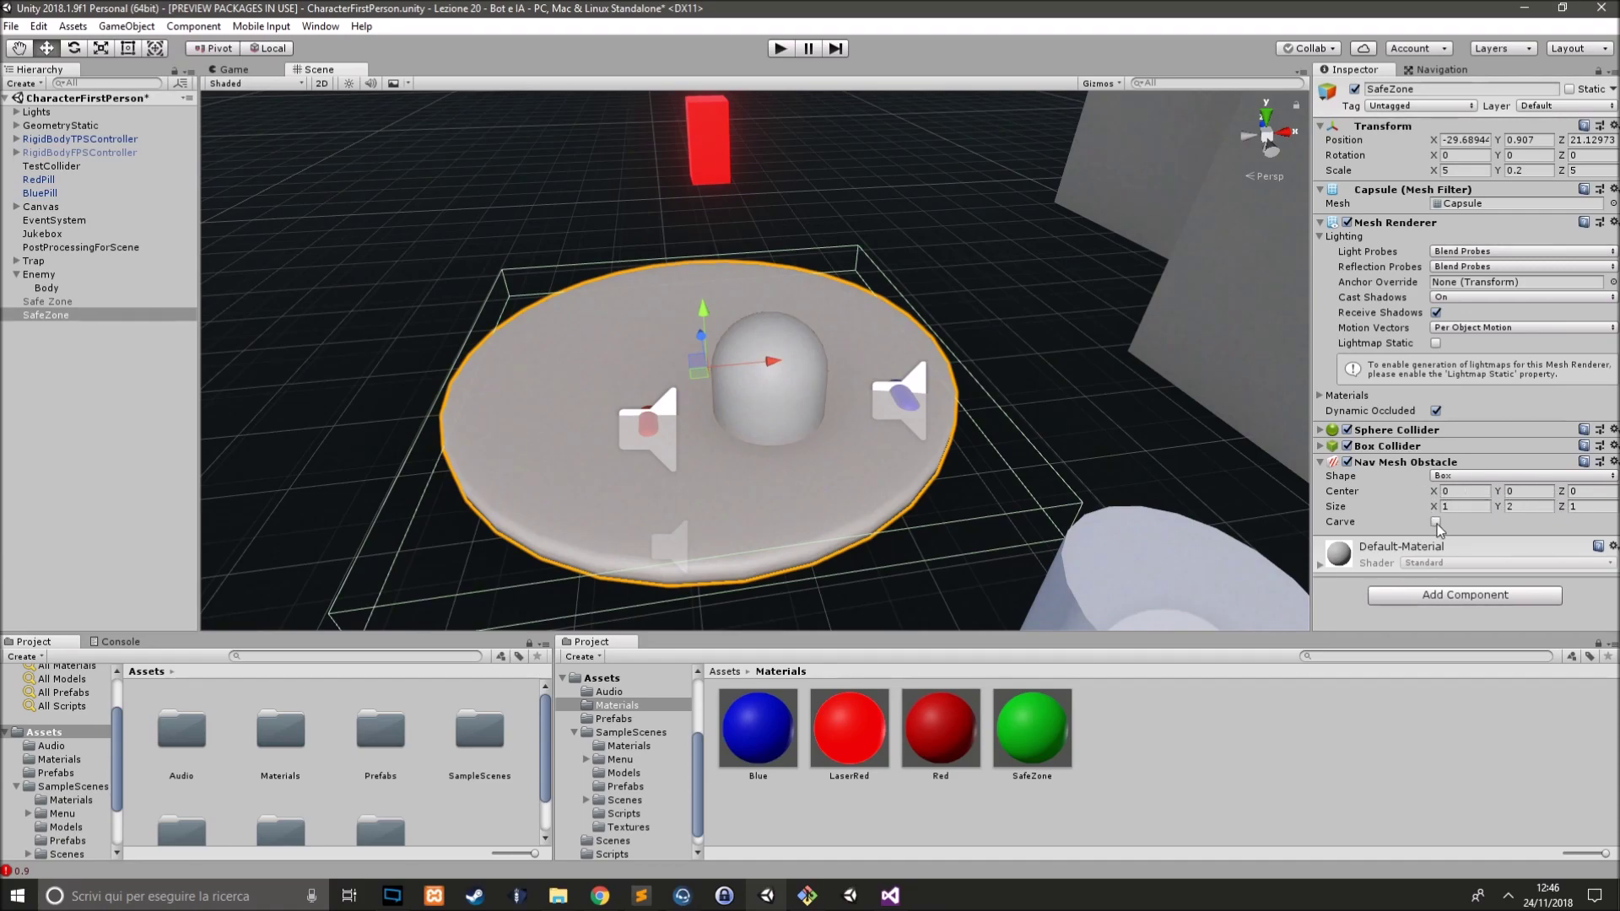
- Open the Navigation window with the NavMesh overlay and dock the Inspector beside it
left_click(1418, 70)
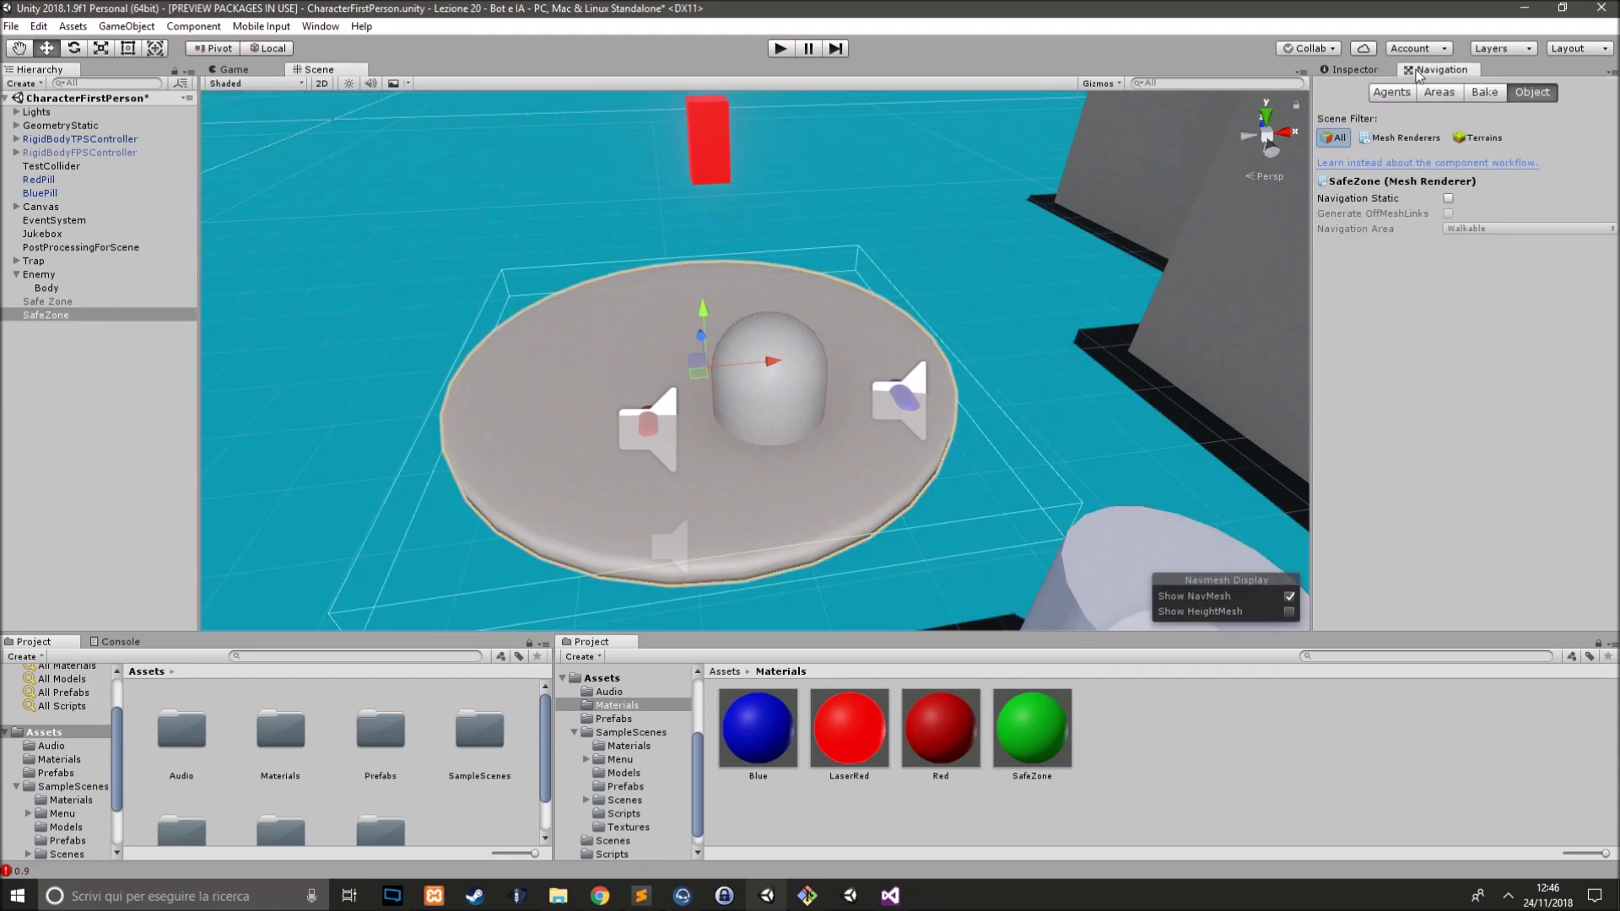
scroll(1036, 281, "down", 5)
scroll(1037, 282, "up", 3)
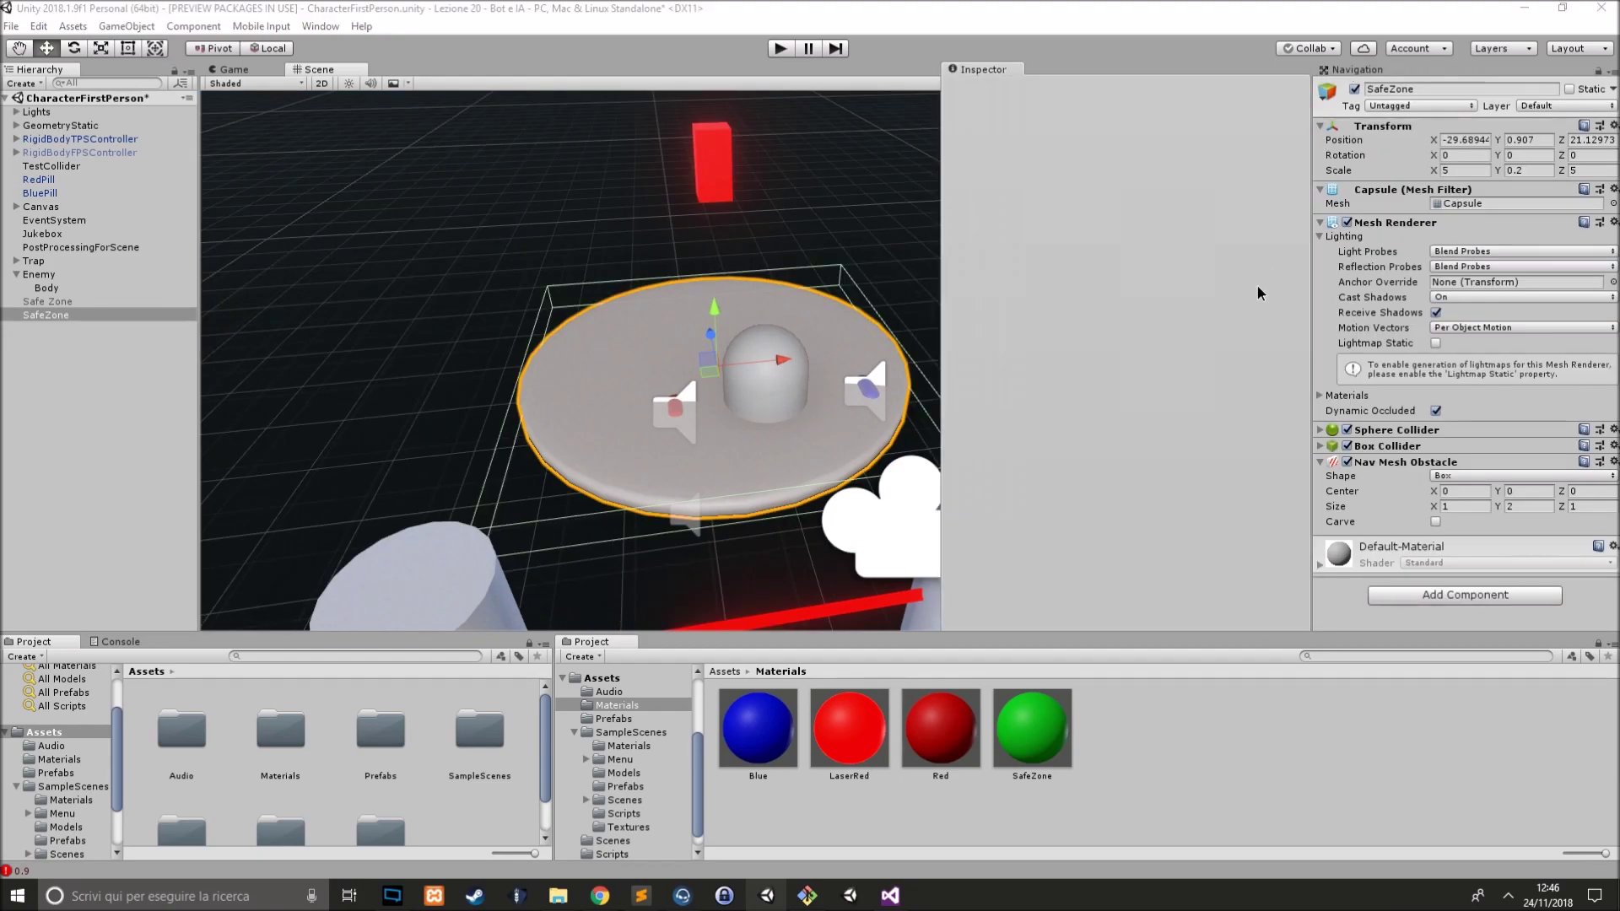
left_click_drag(1347, 70, 1257, 286)
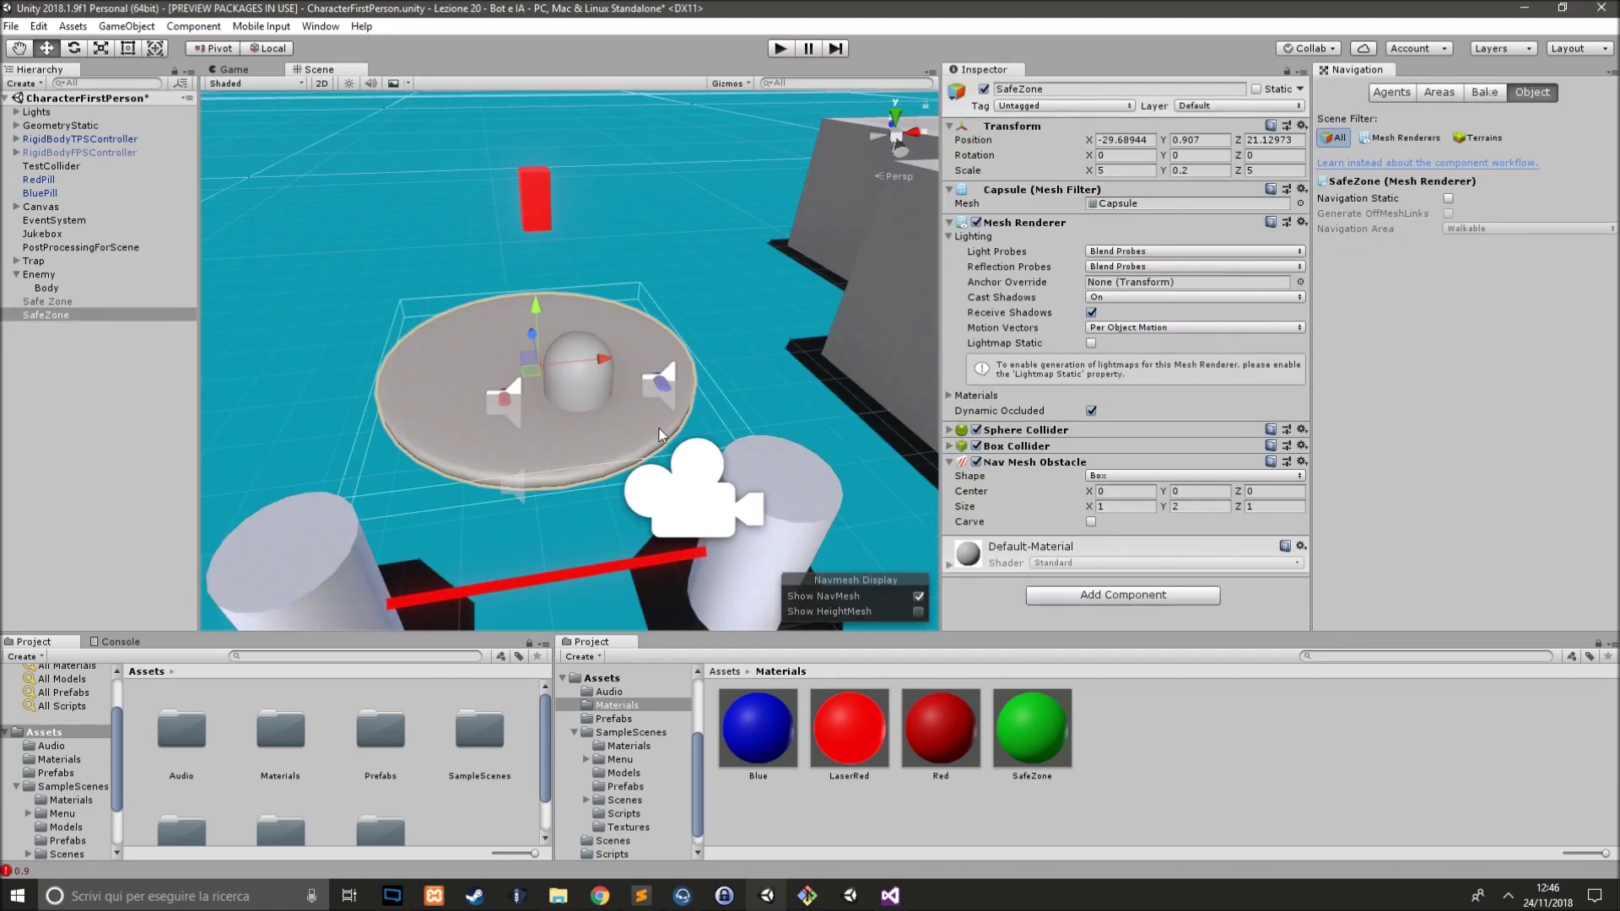
scroll(655, 422, "up", 3)
middle_click_drag(655, 423, 741, 391)
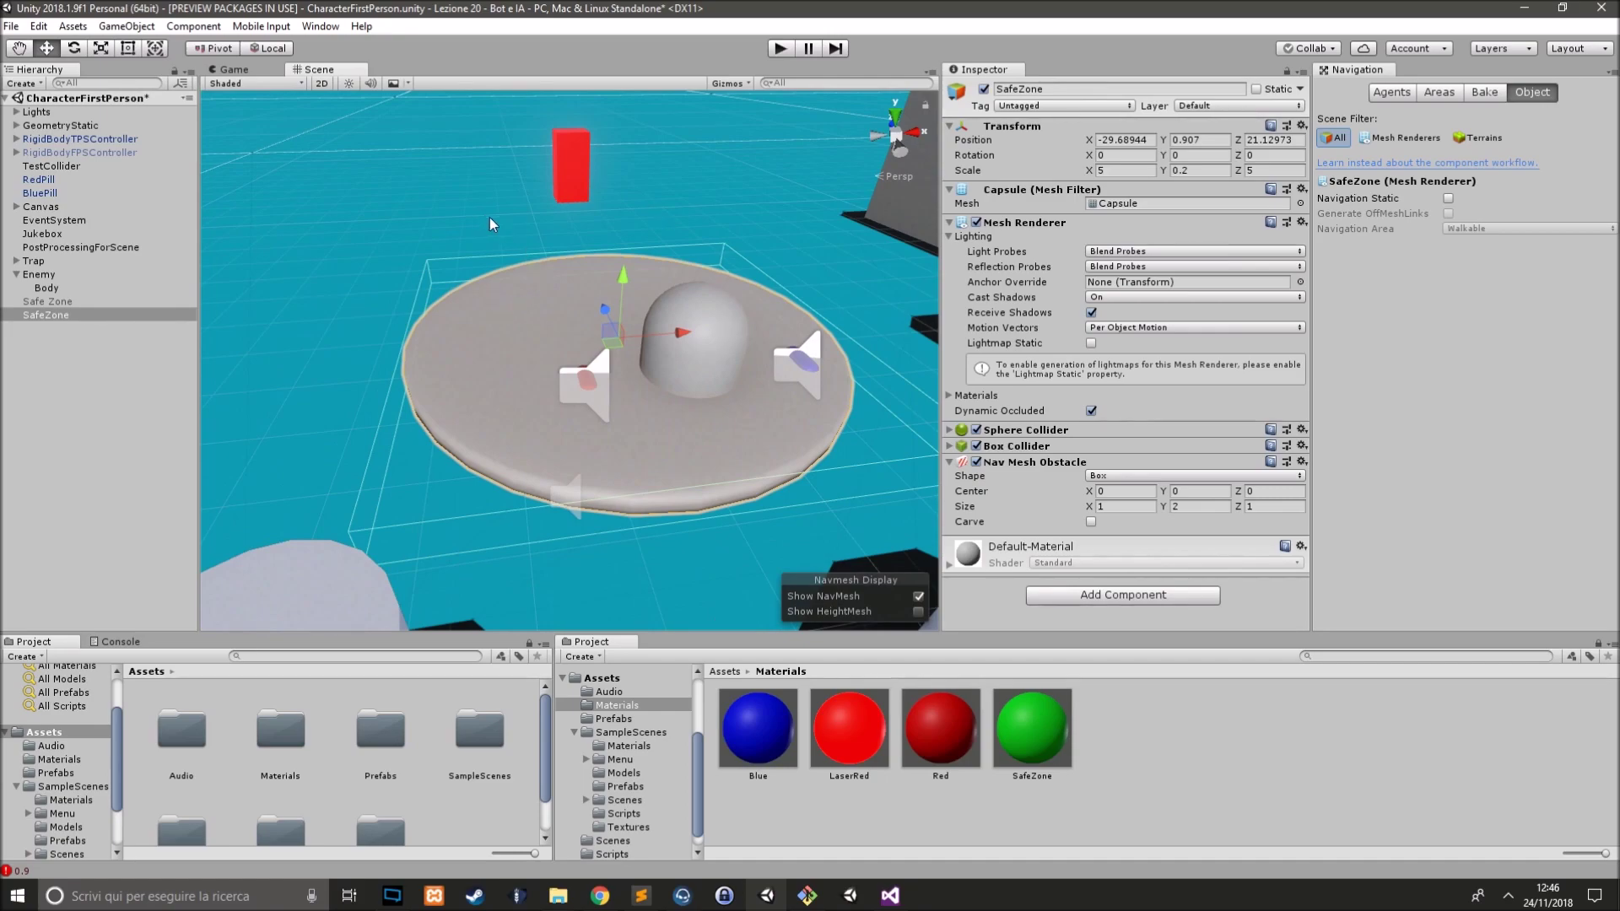
- Enable Carve on the Nav Mesh Obstacle and slide the disc along X to -31.16
left_click(1091, 522)
left_click_drag(742, 396, 785, 411, "alt")
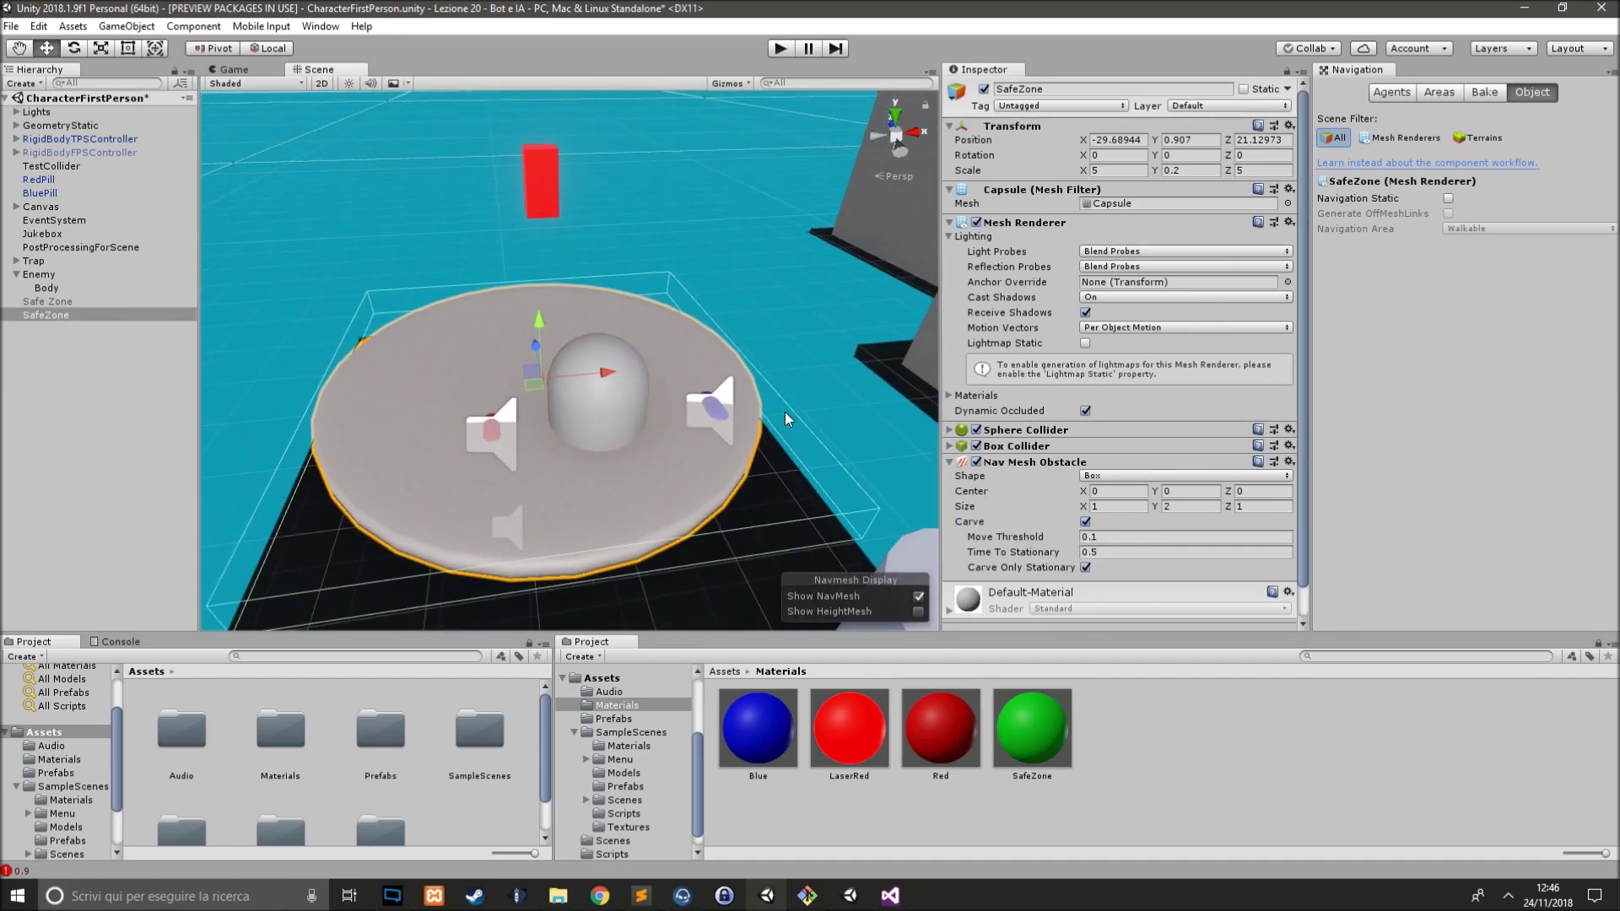
scroll(757, 374, "up", 3)
scroll(757, 374, "down", 5)
left_click_drag(748, 361, 794, 403, "alt")
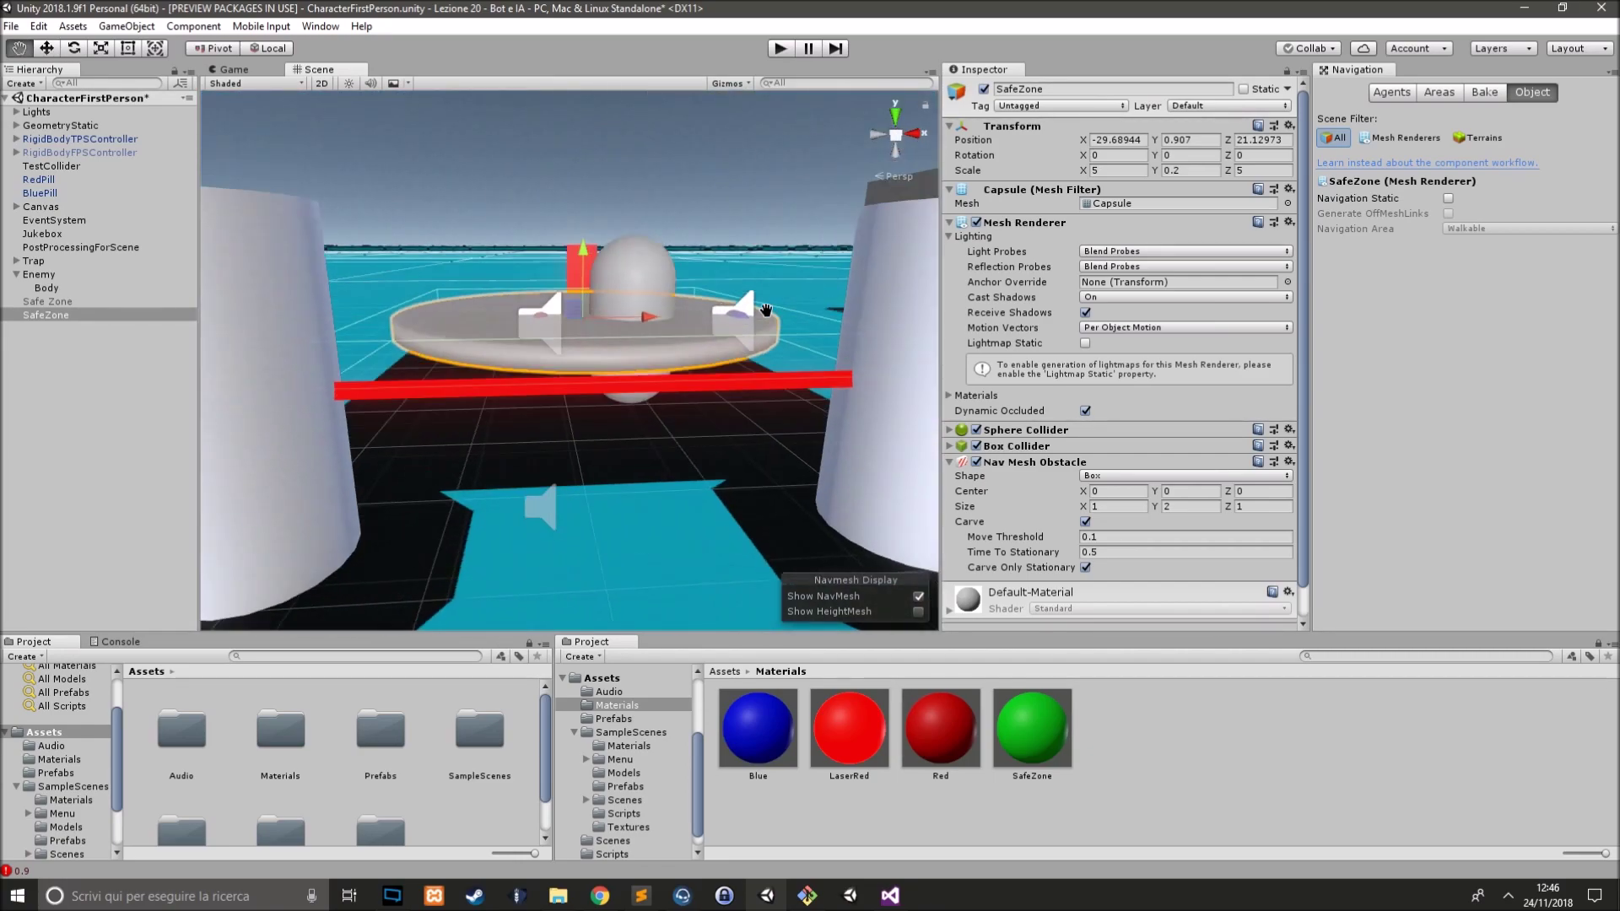
mouse_move(711, 514)
left_mouse_down("alt")
mouse_move(706, 601)
mouse_move(487, 434)
left_mouse_up("alt")
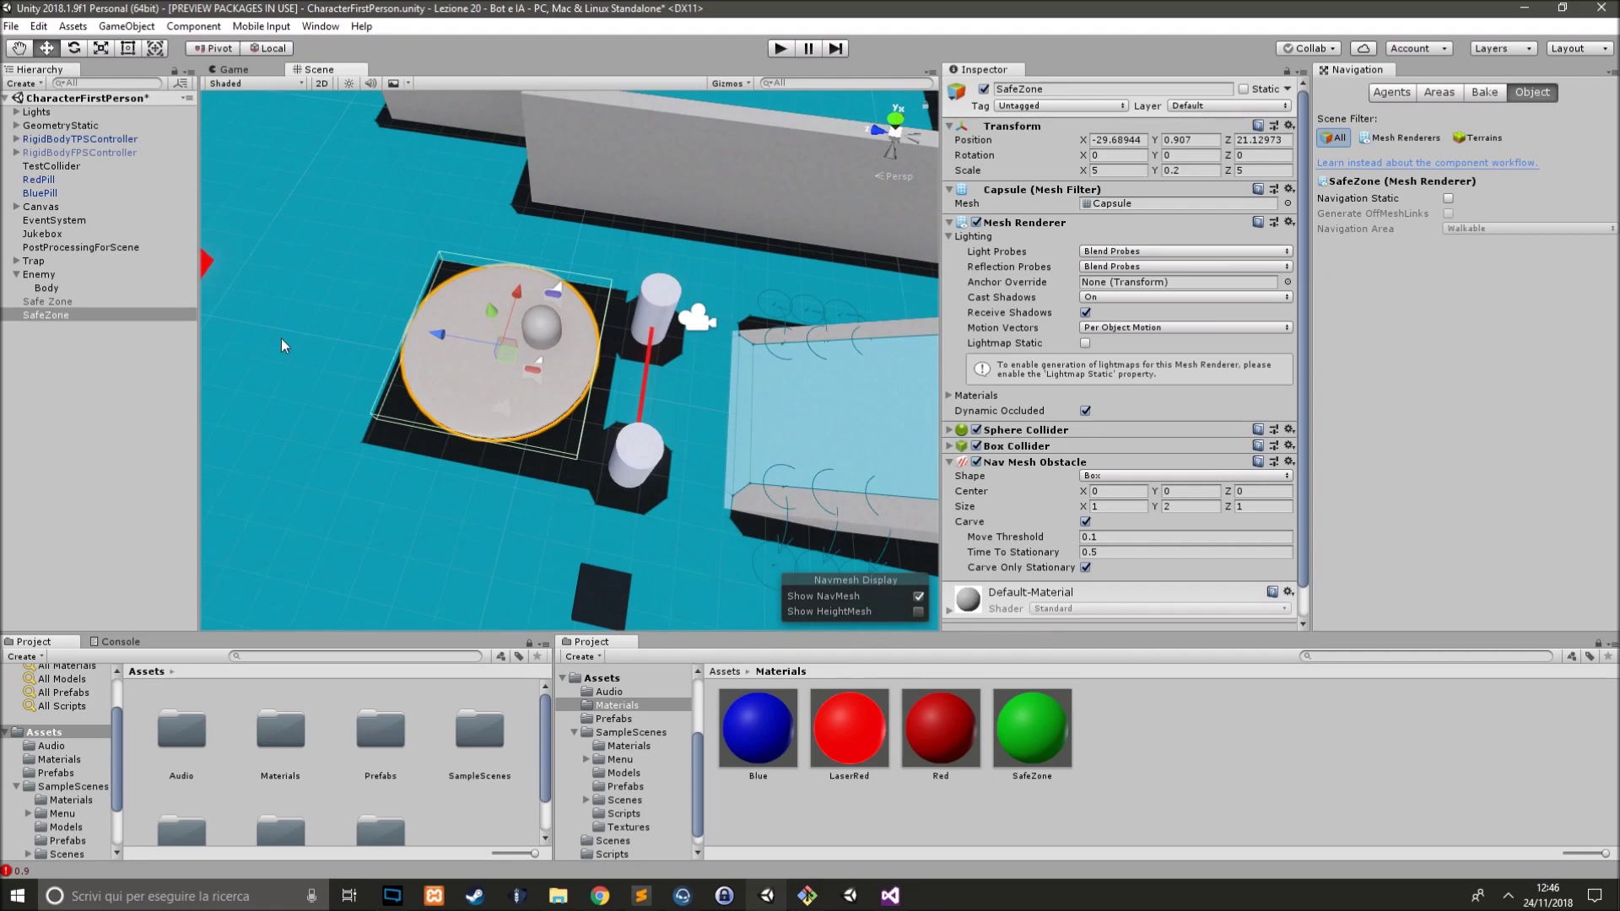
mouse_move(499, 295)
left_mouse_down()
mouse_move(560, 292)
mouse_move(498, 393)
mouse_move(296, 353)
left_mouse_up()
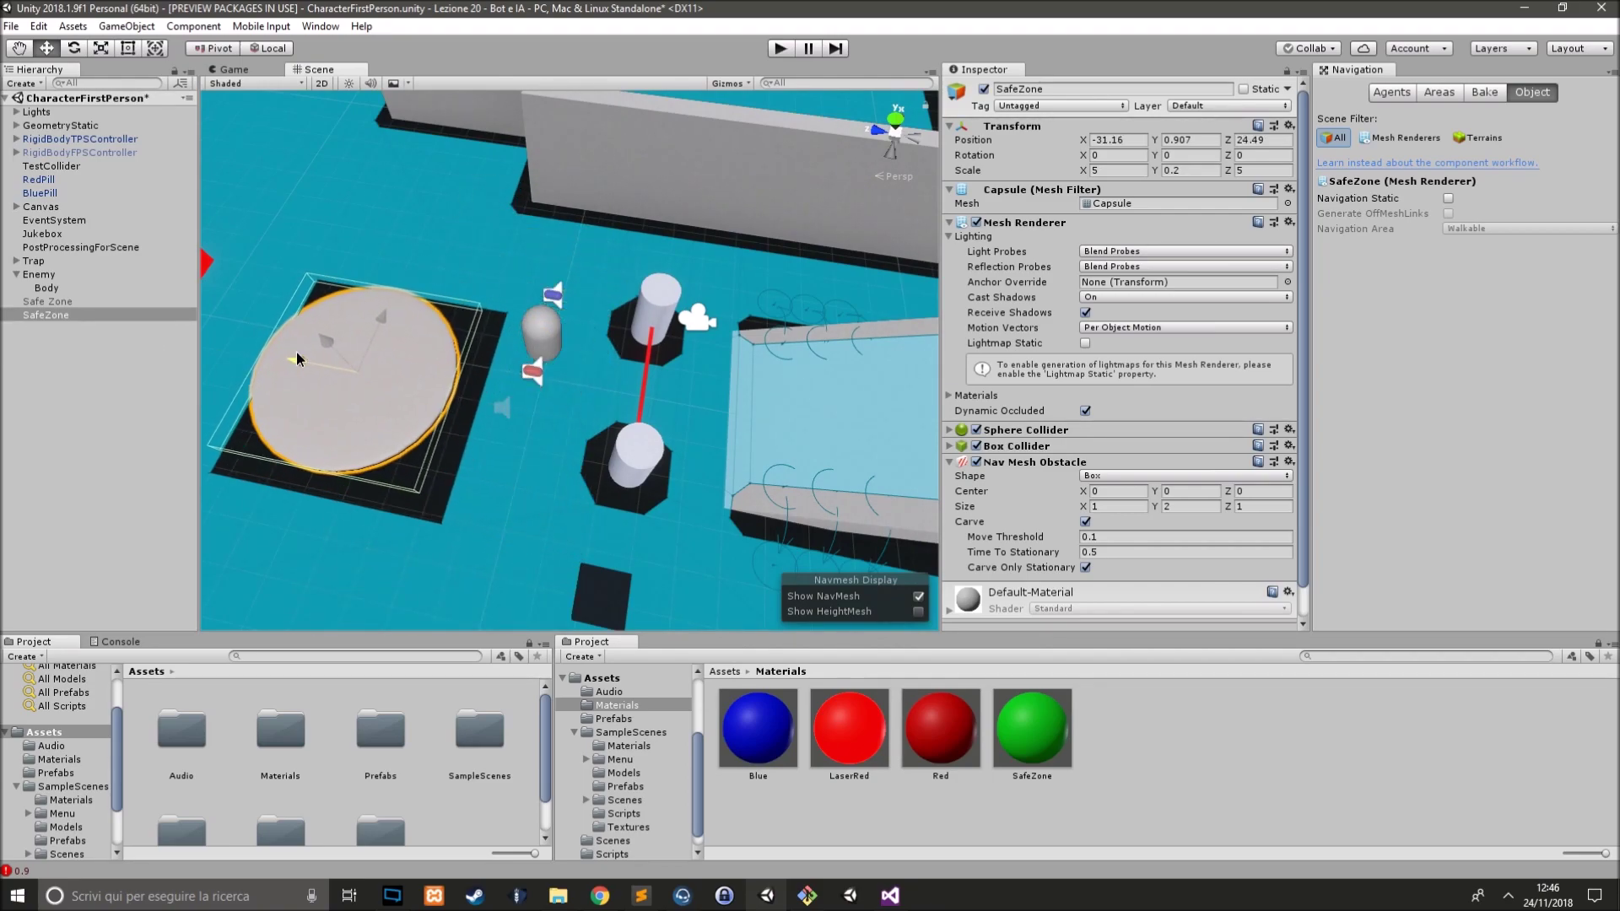
middle_click_drag(432, 504, 574, 334)
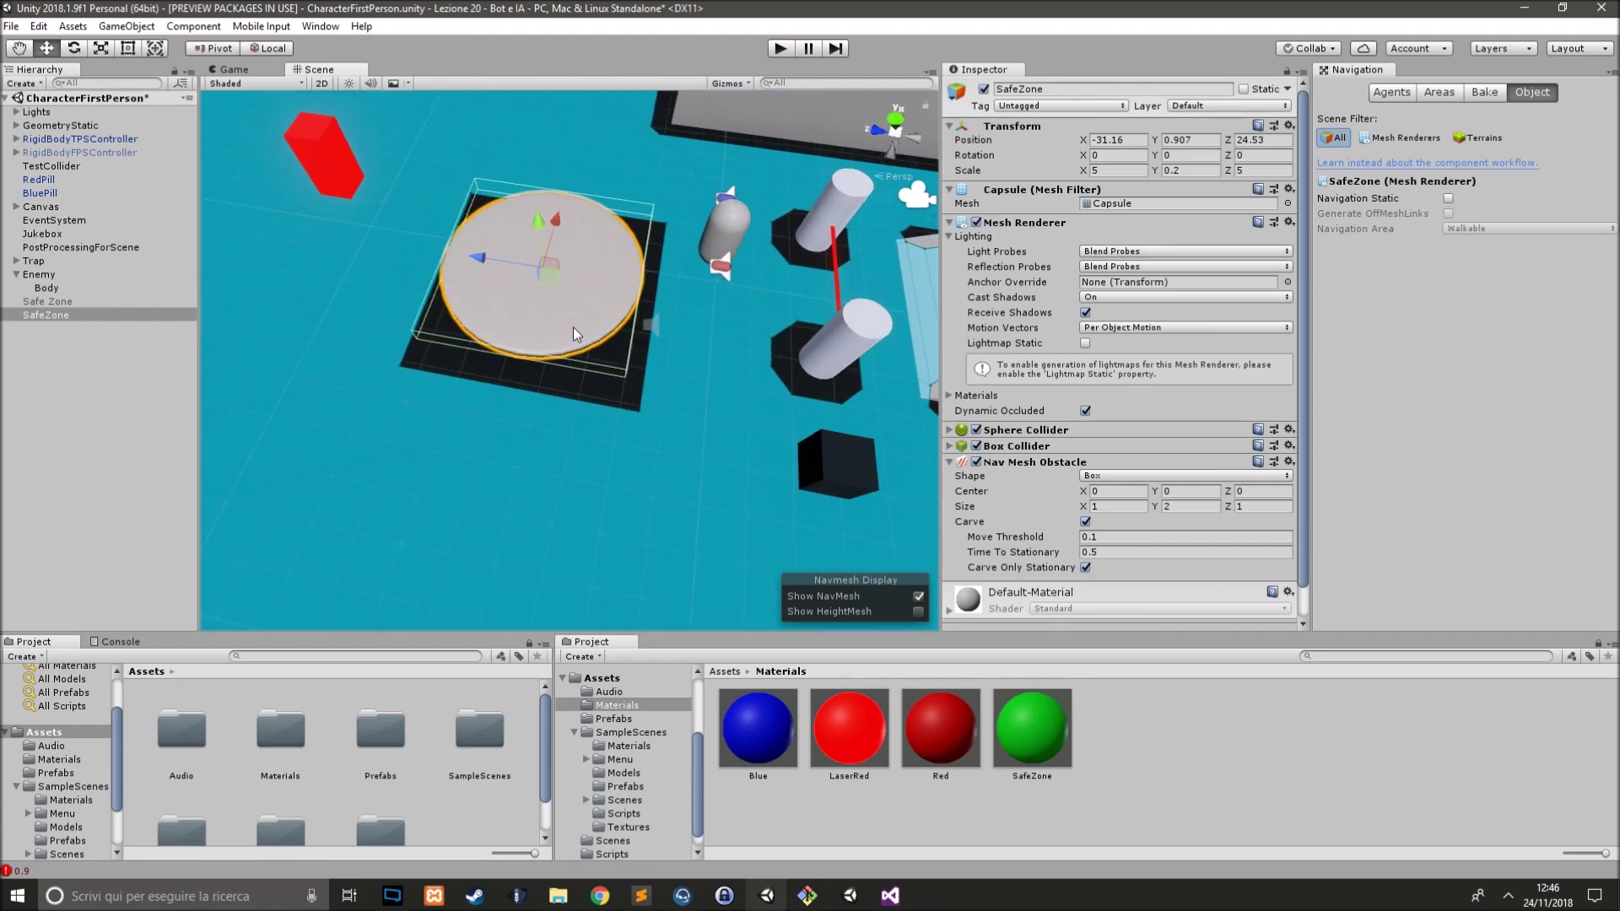
- Toggle carving off and back on, framing the disc to check the NavMesh hole
left_click(1087, 522)
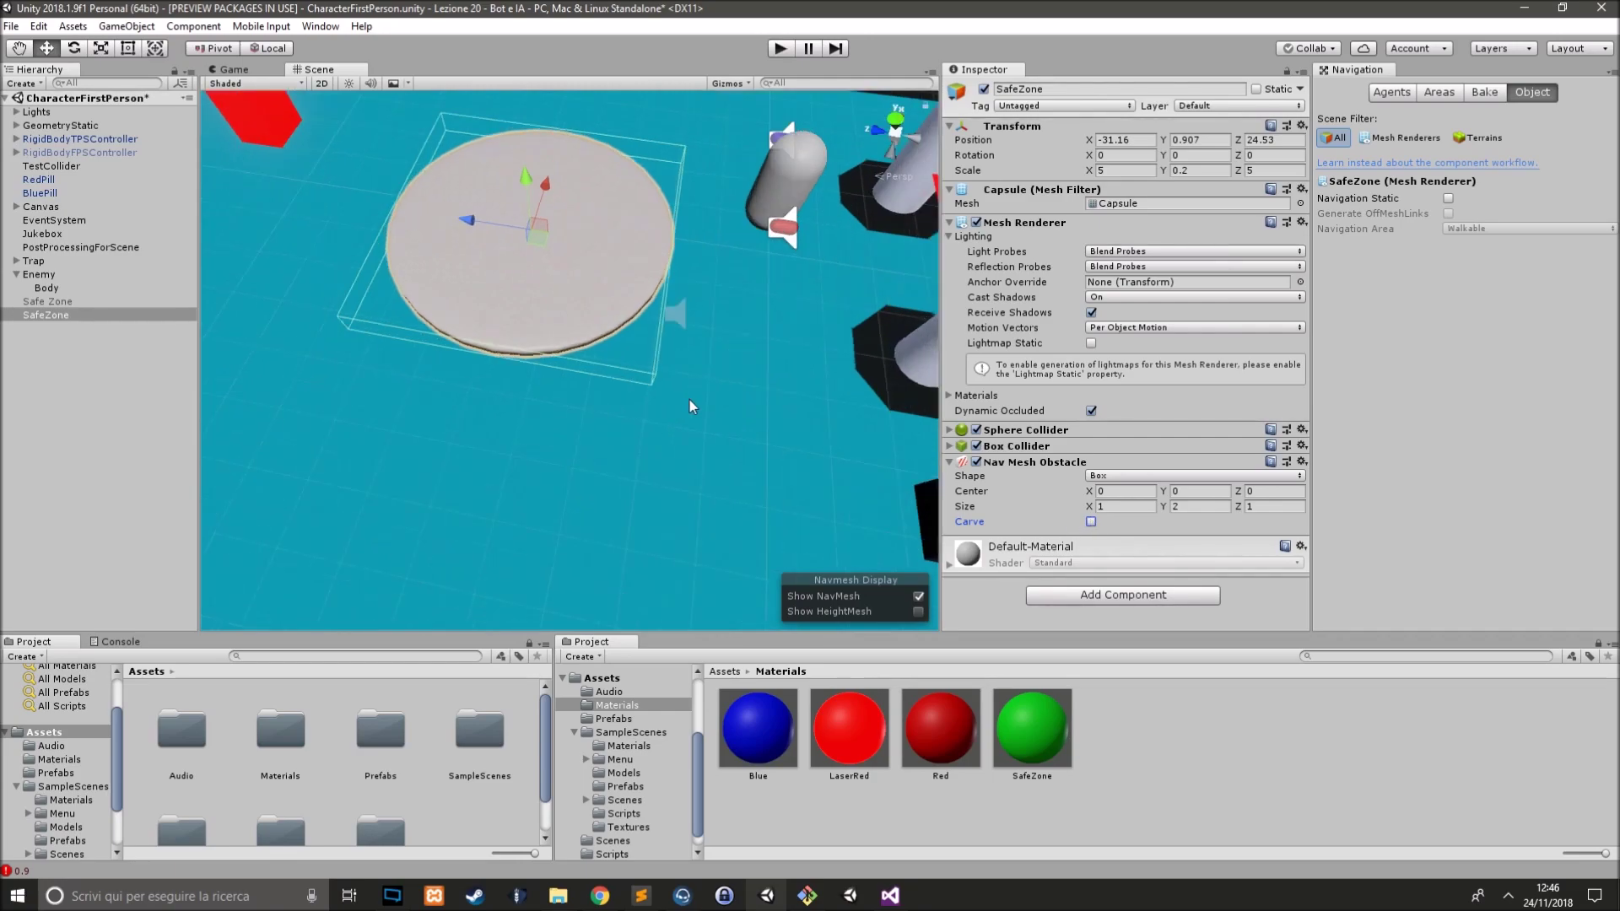
right_click_drag(690, 400, 897, 551)
key("f")
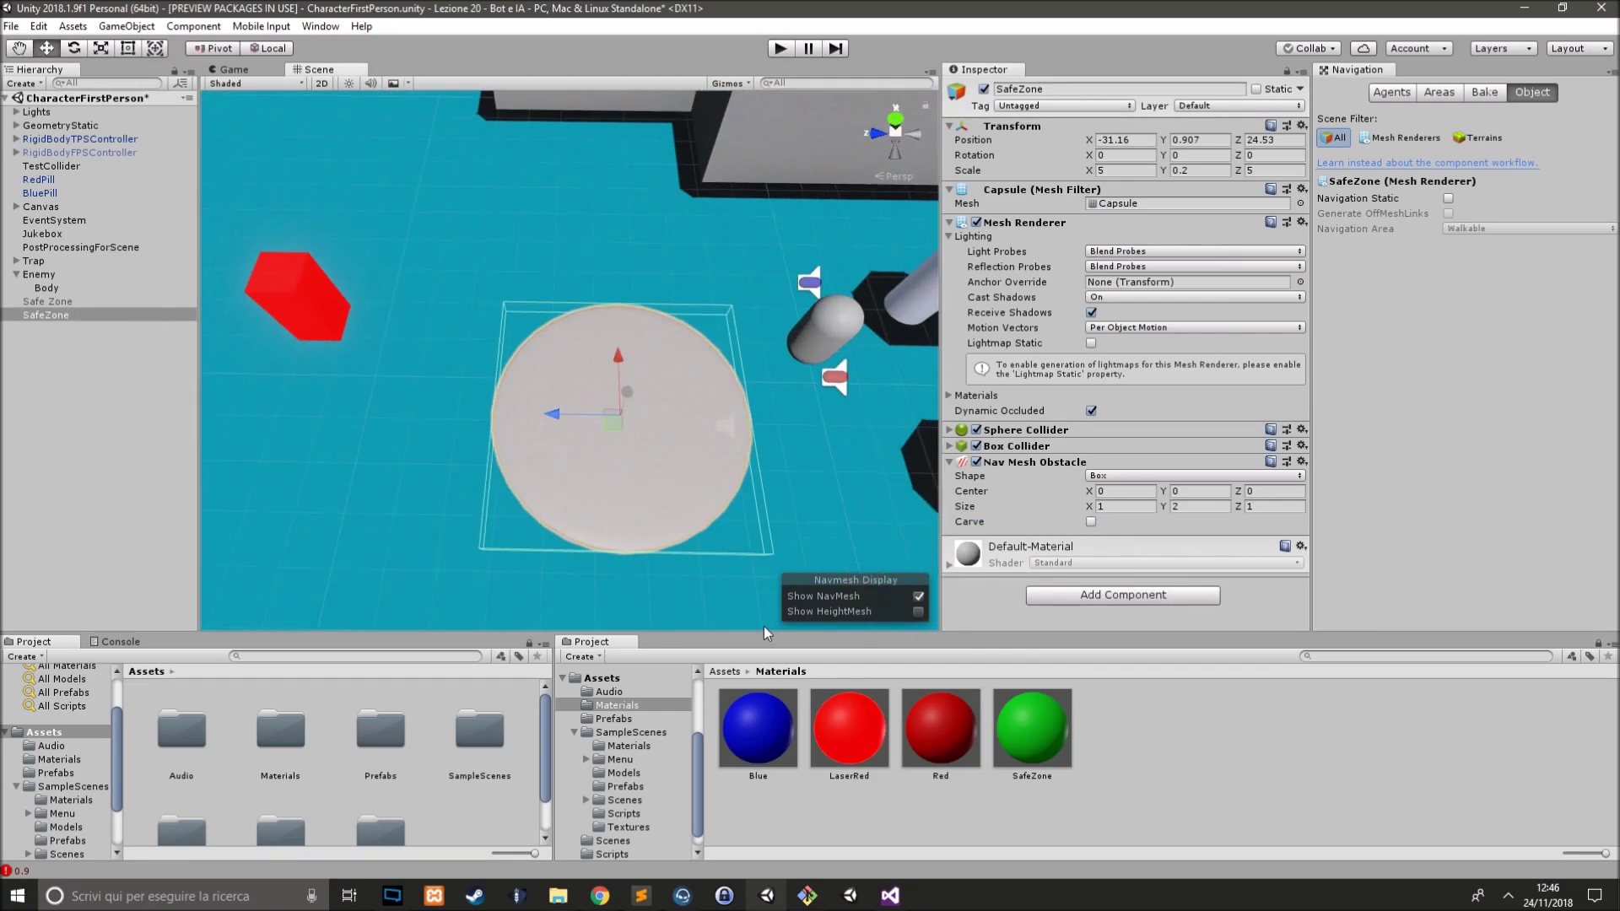
left_click(1091, 523)
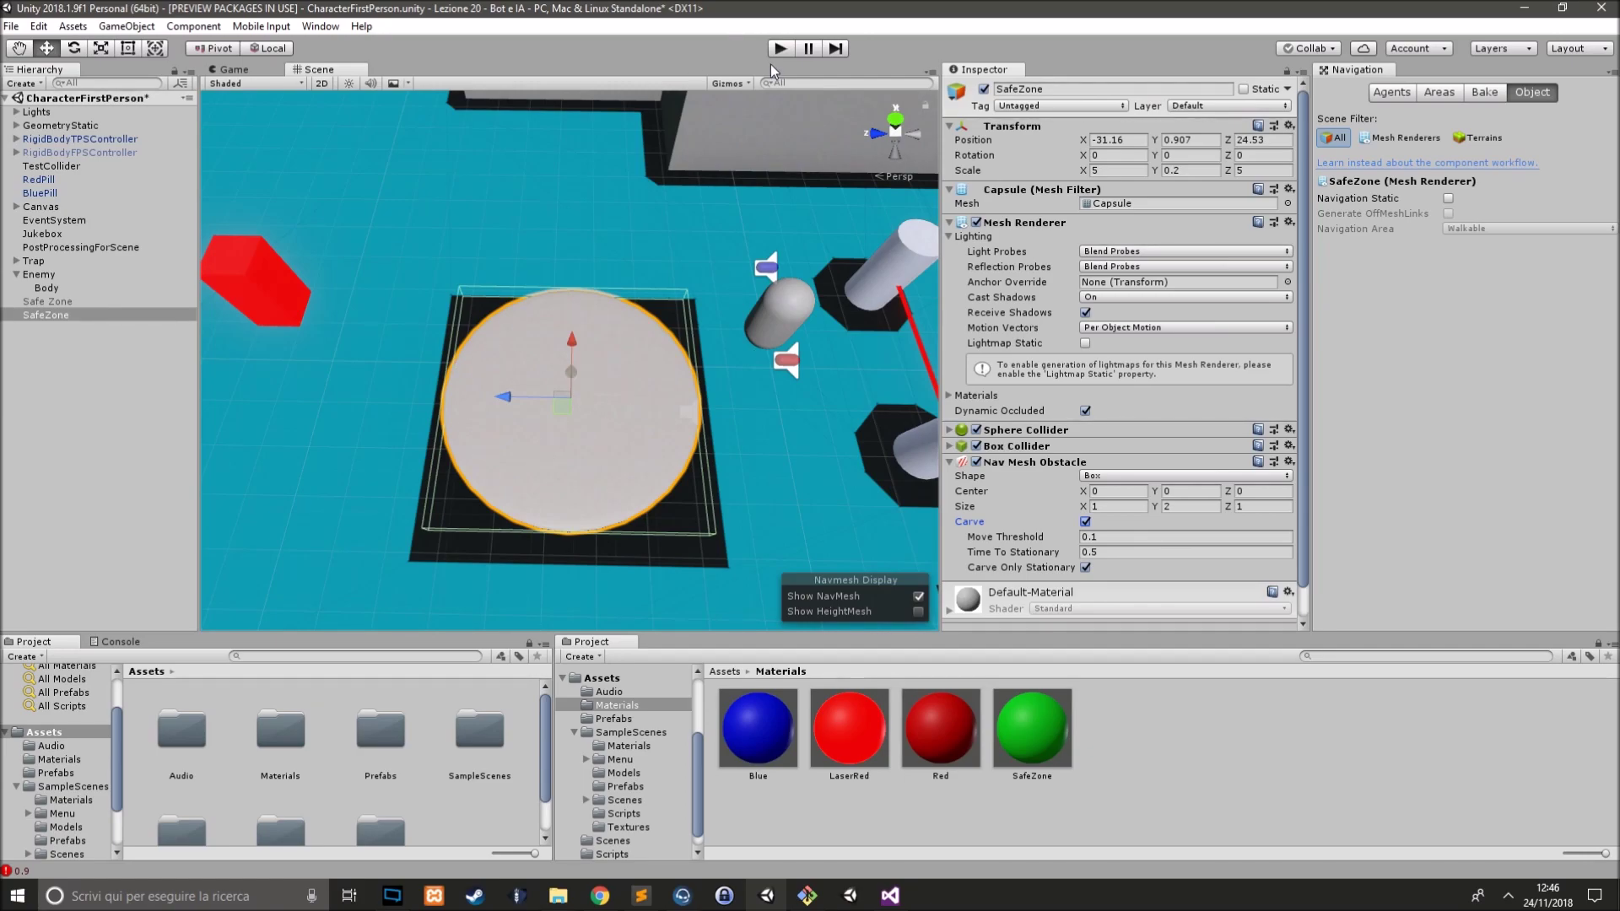
- Lower the disc to Y 0.22, apply the green SafeZone material, and start Play mode
scroll(680, 441, "up", 3)
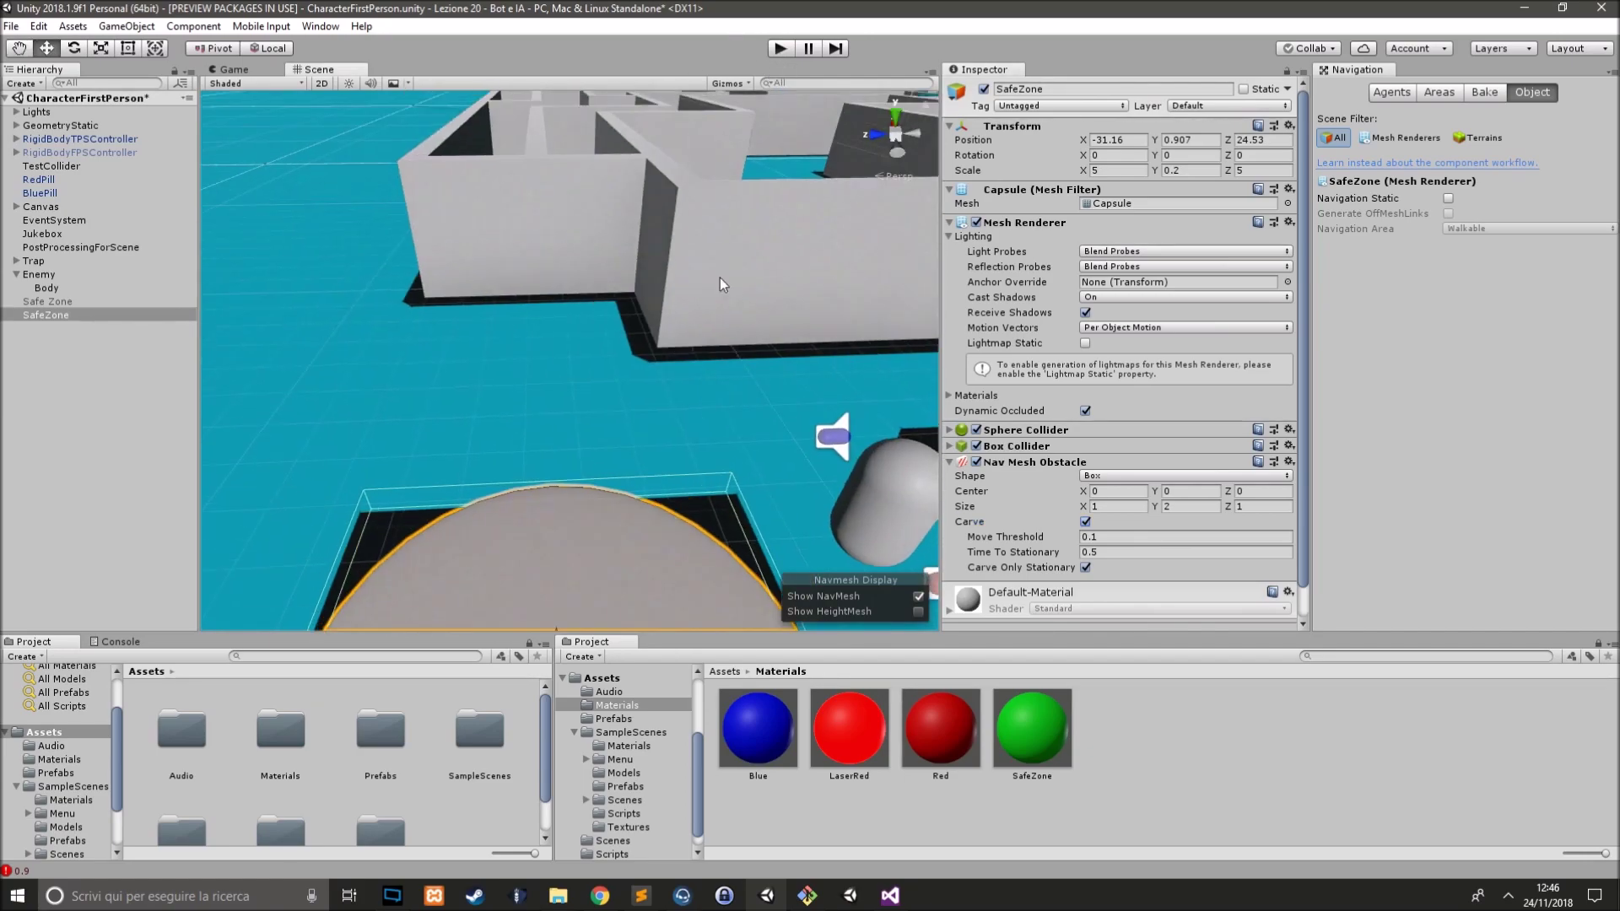
left_click_drag(680, 442, 709, 163, "alt")
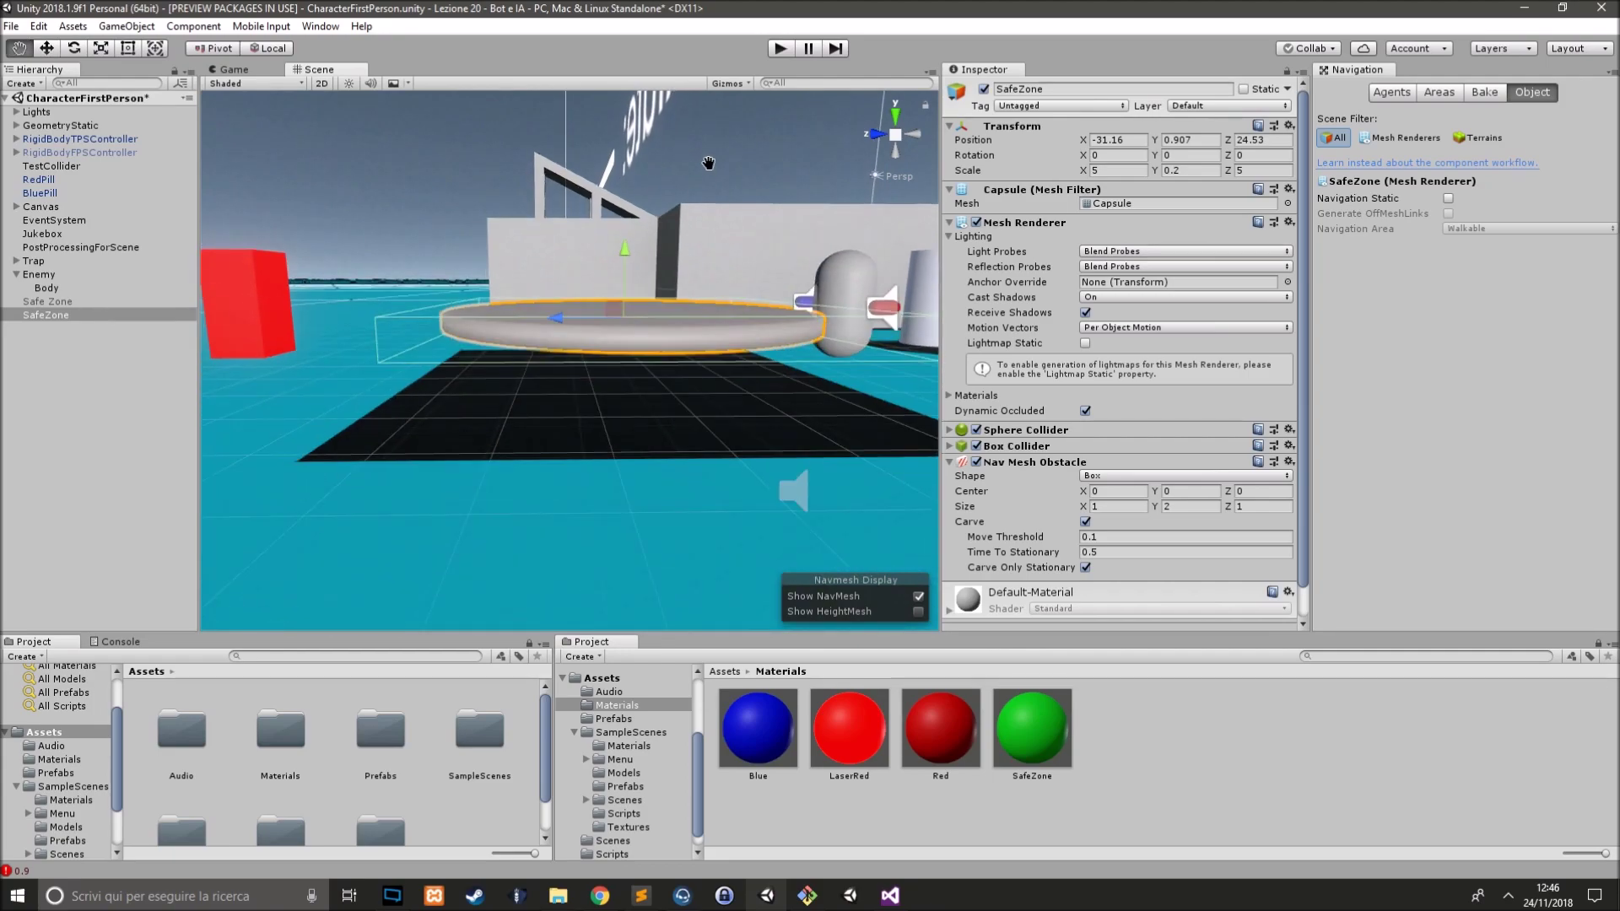
scroll(680, 270, "up", 3)
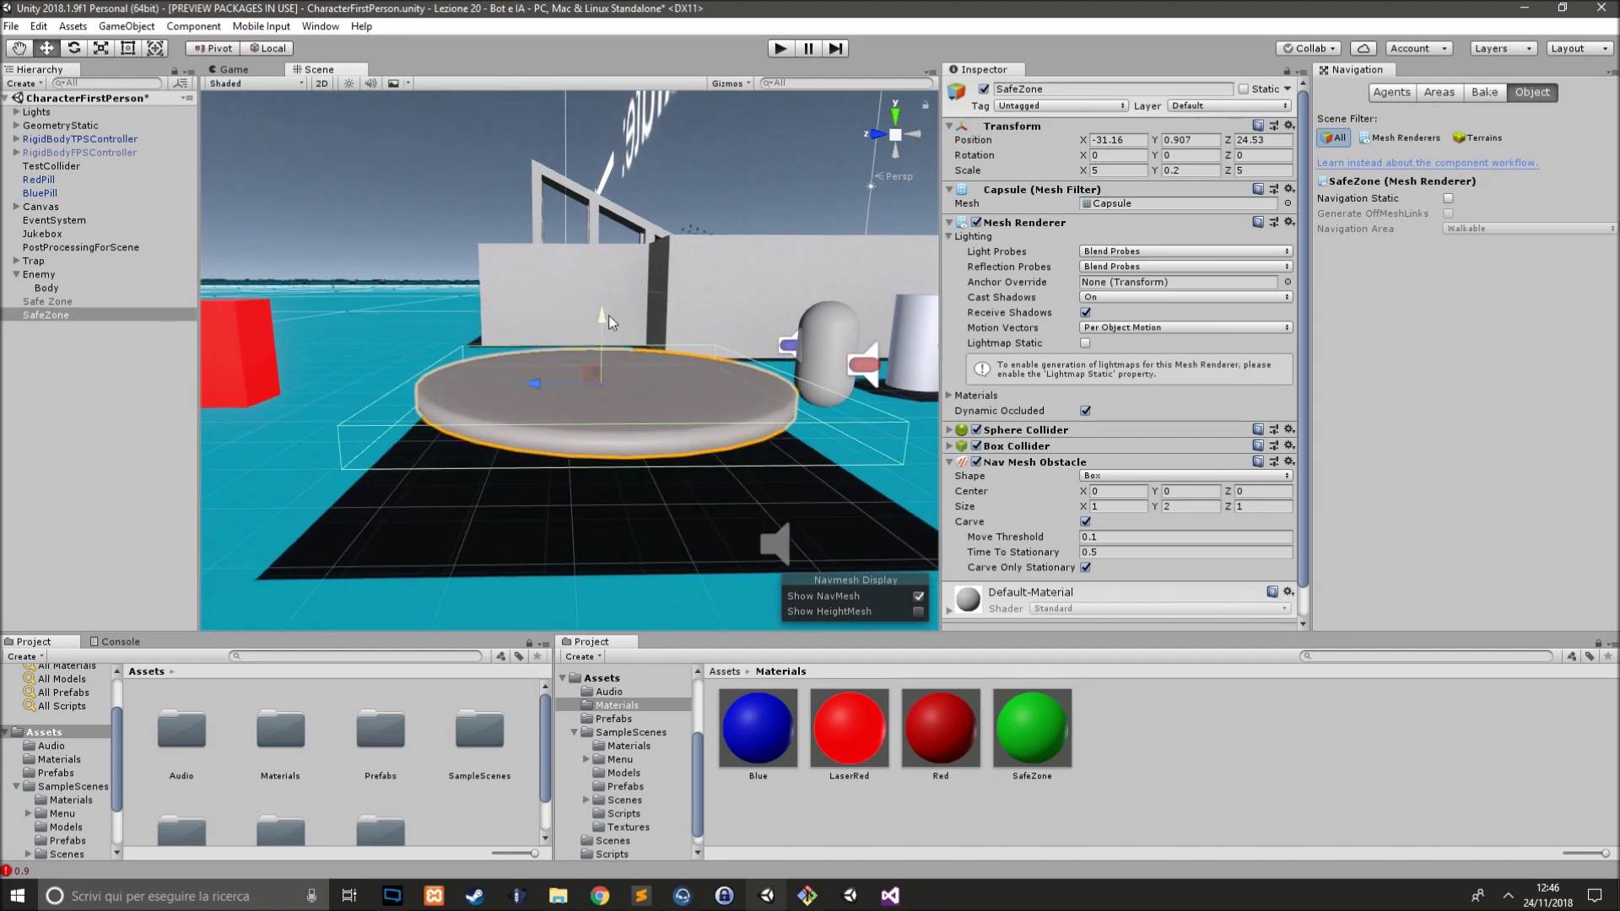
left_click_drag(610, 315, 609, 366)
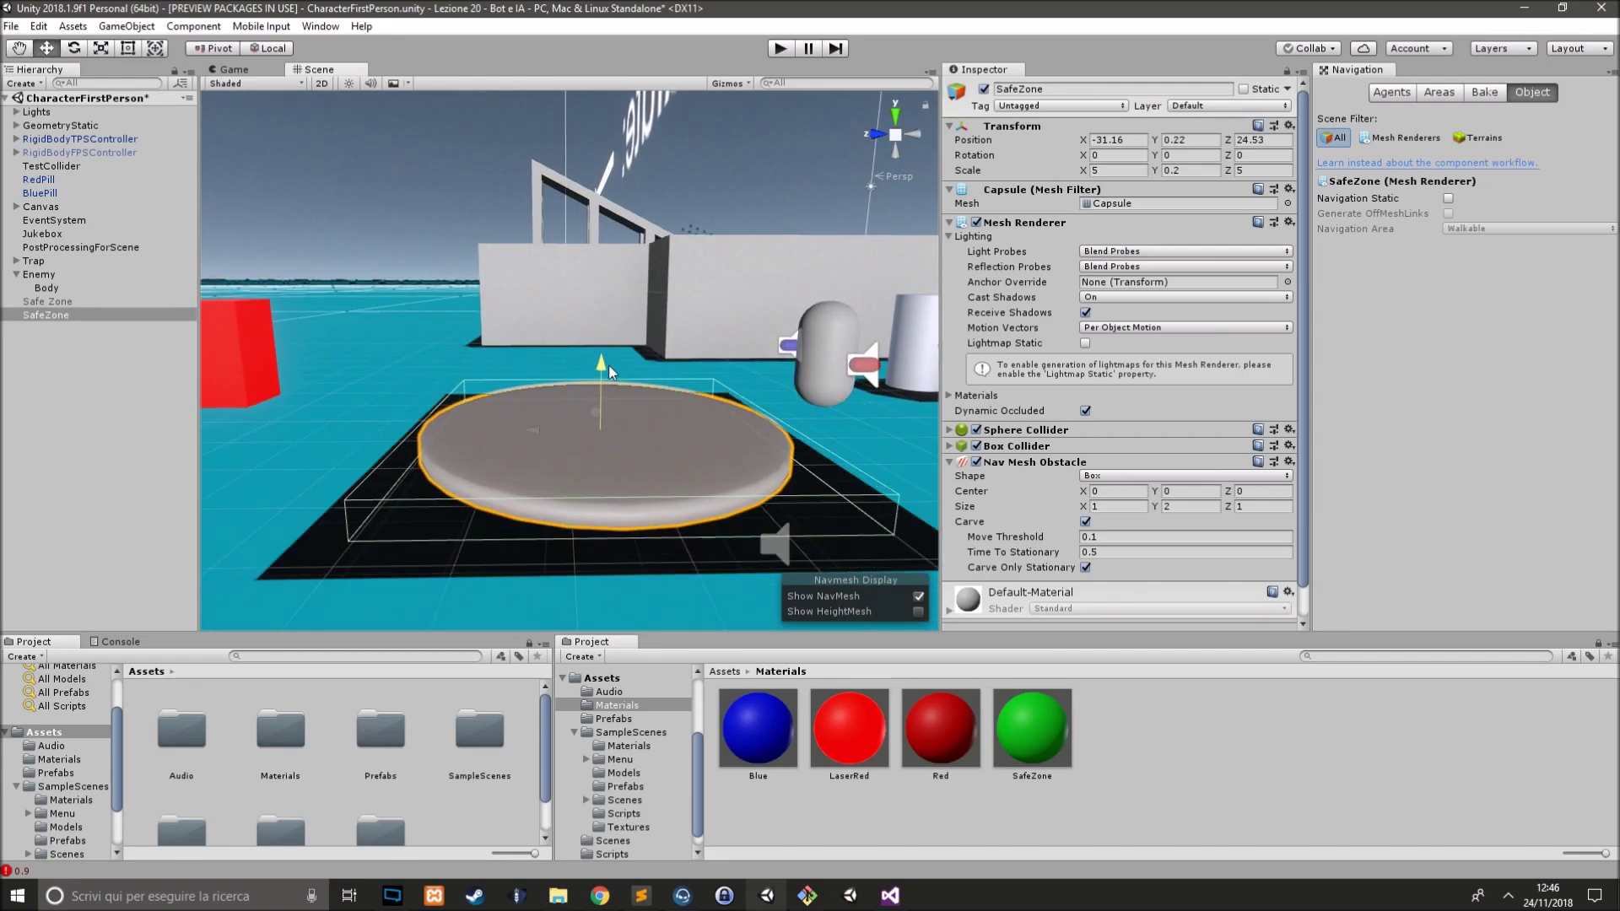
left_click_drag(830, 617, 683, 495)
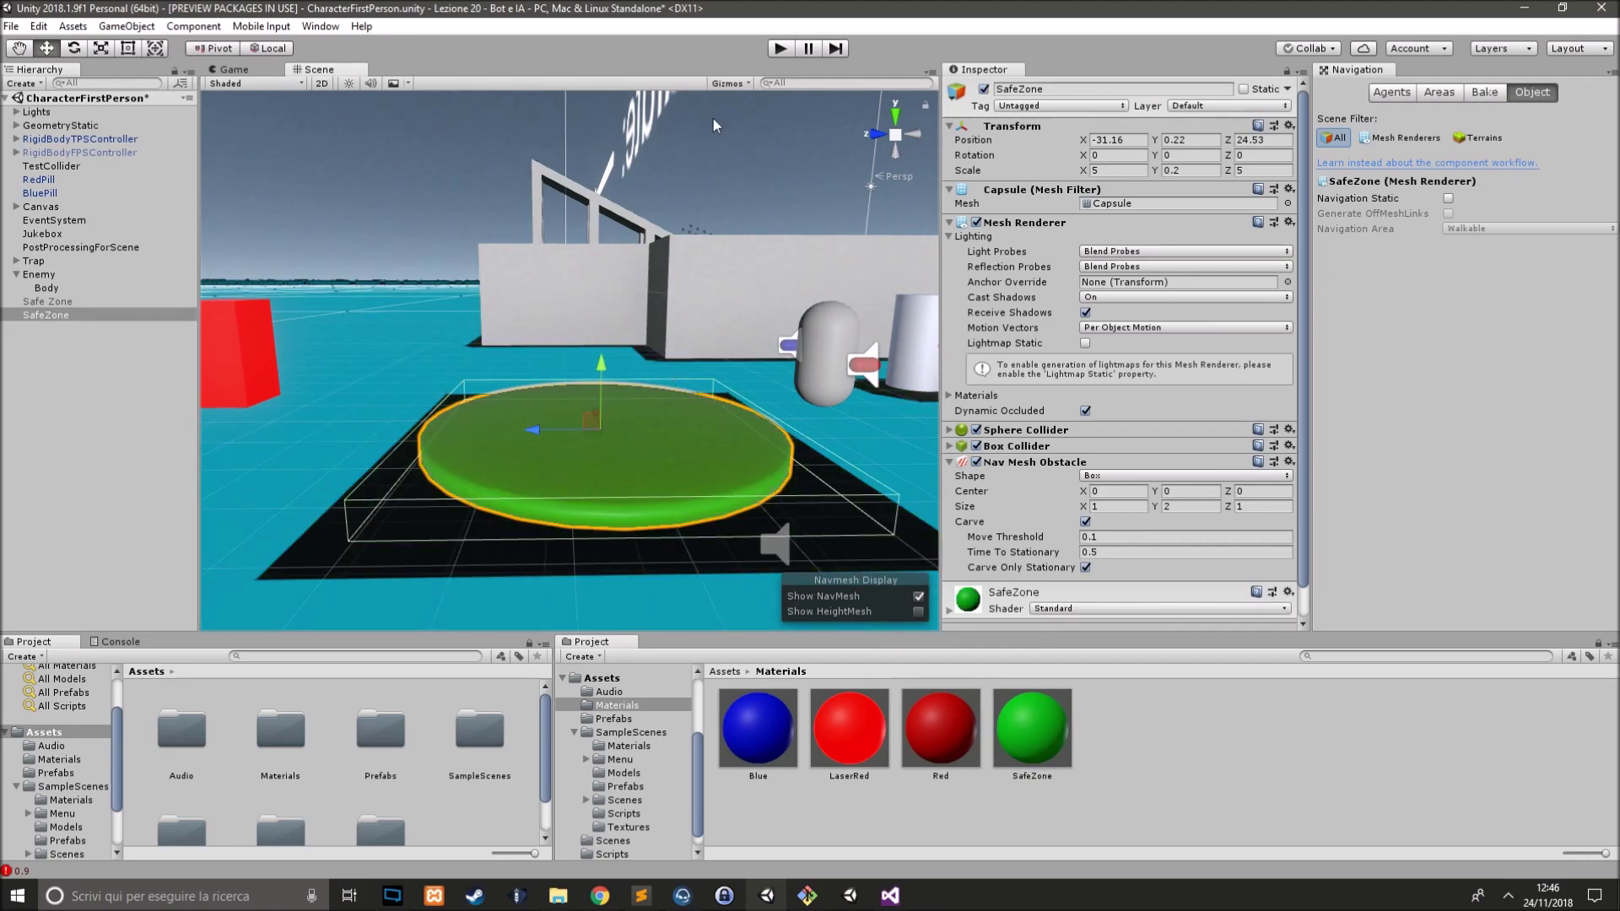
left_click(780, 51)
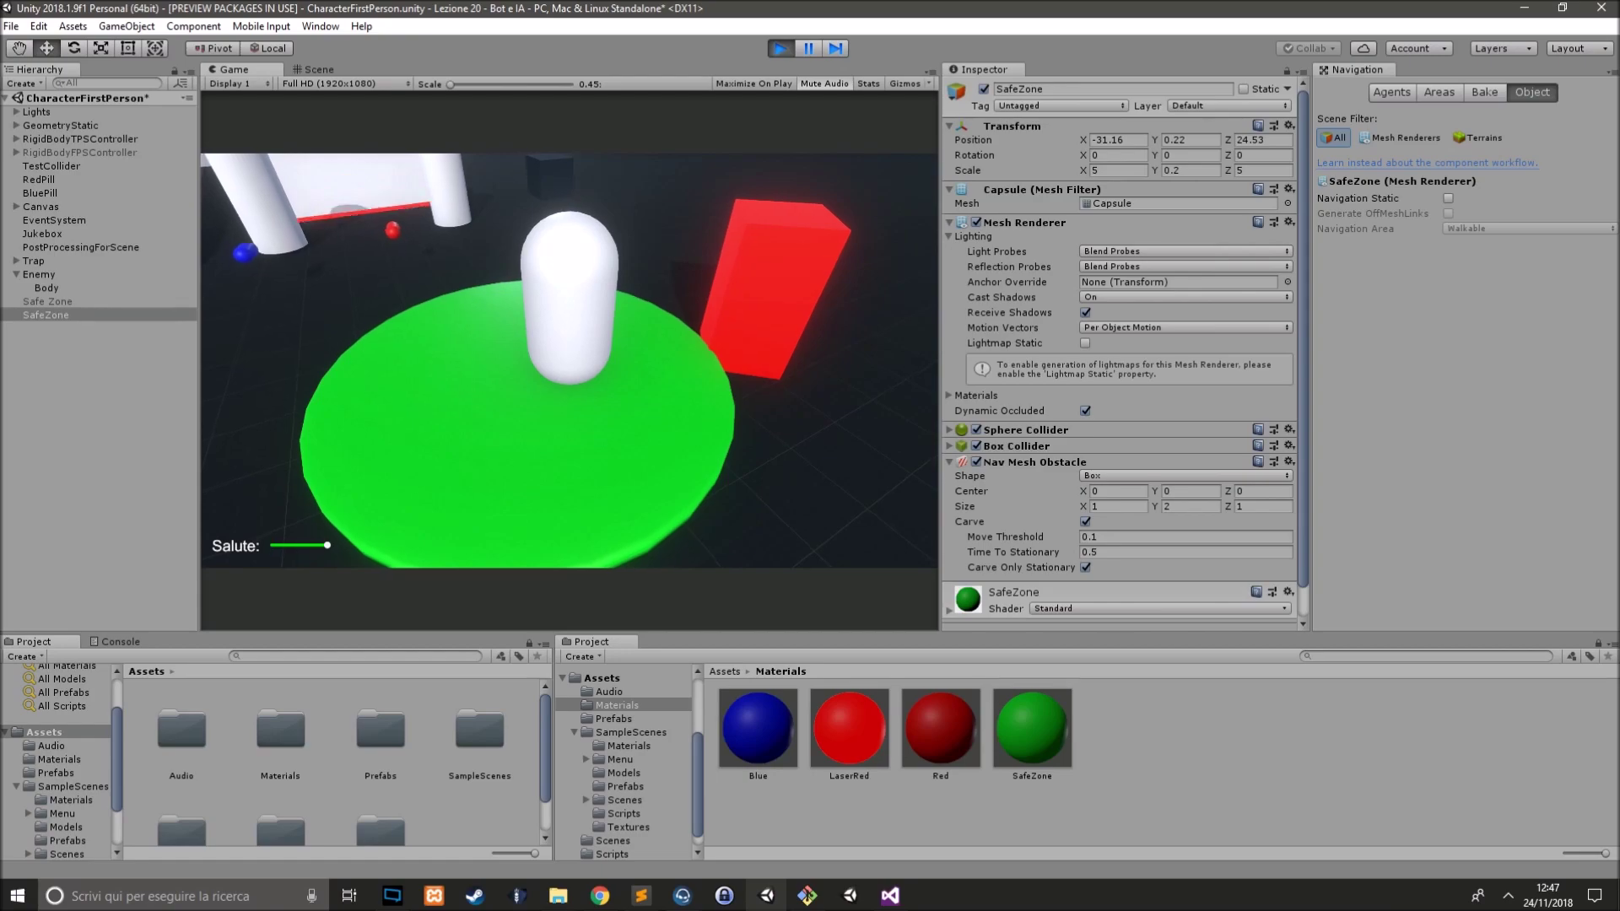
- Pause the running game and turn off the obstacle's carving
key("Escape")
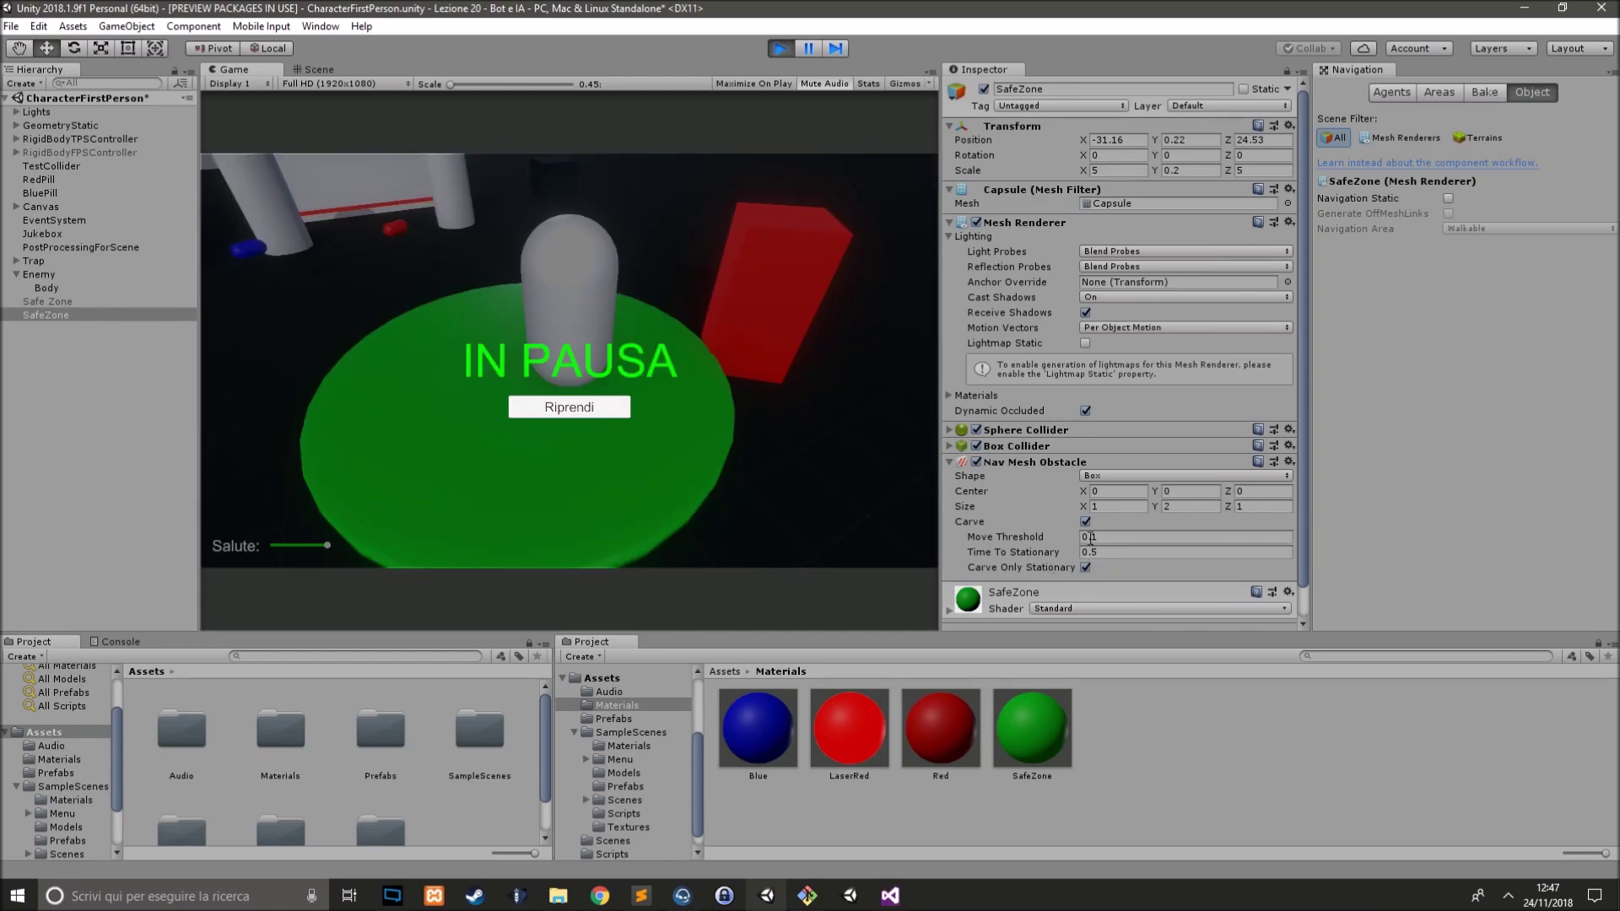
left_click(1086, 522)
key("Escape")
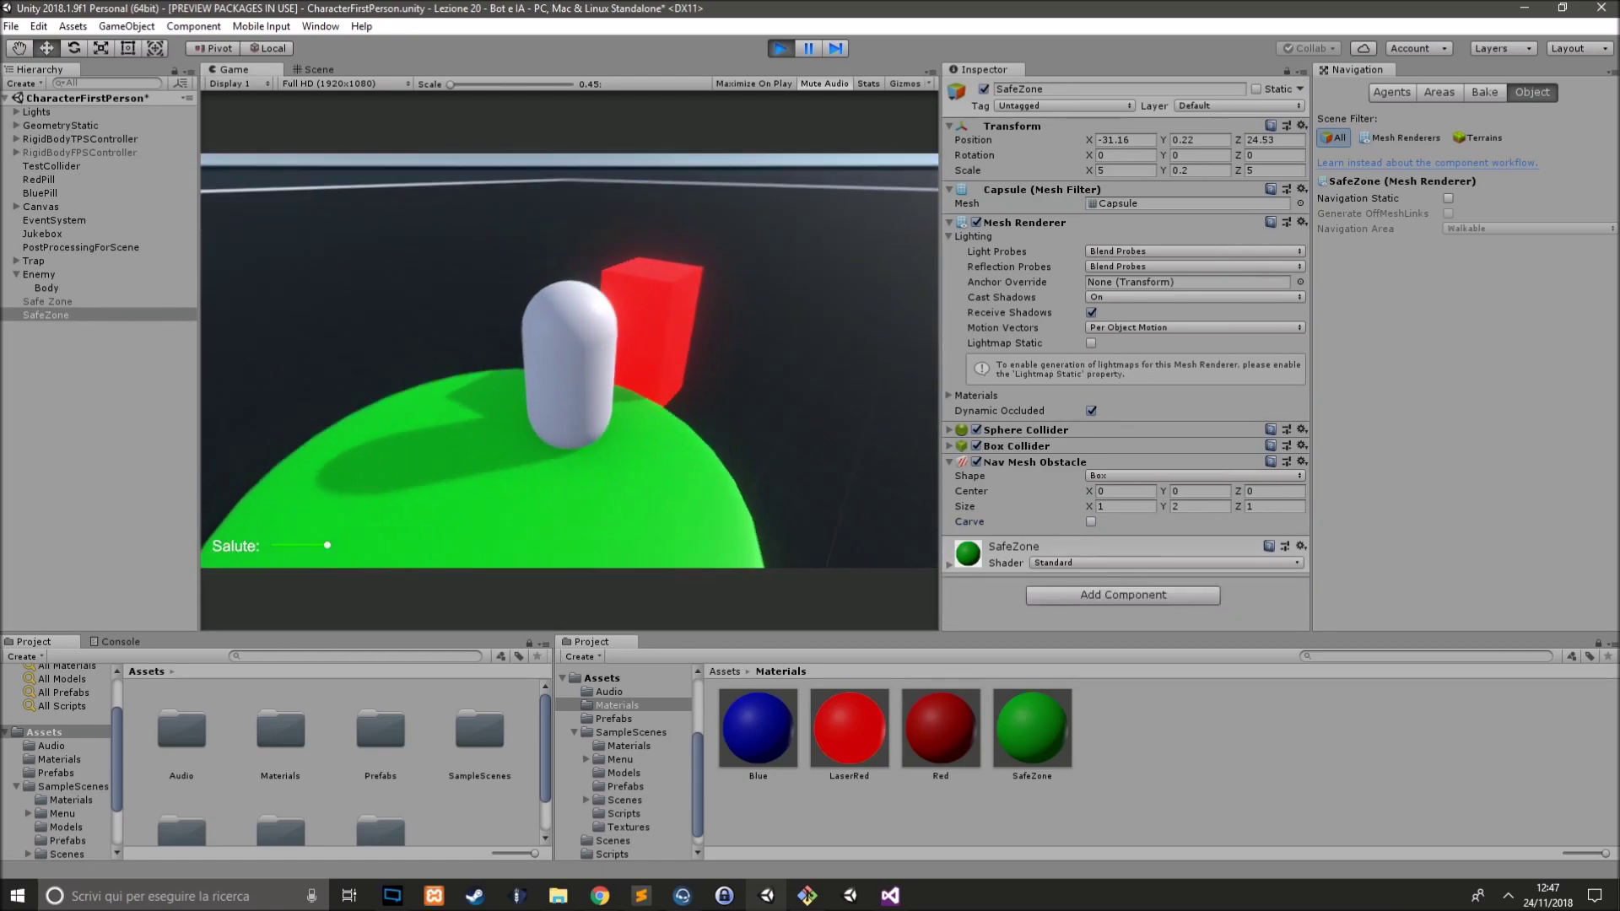
key("Escape")
- In the Scene view, frame the SafeZone disc and disable its Nav Mesh Obstacle
left_click(318, 70)
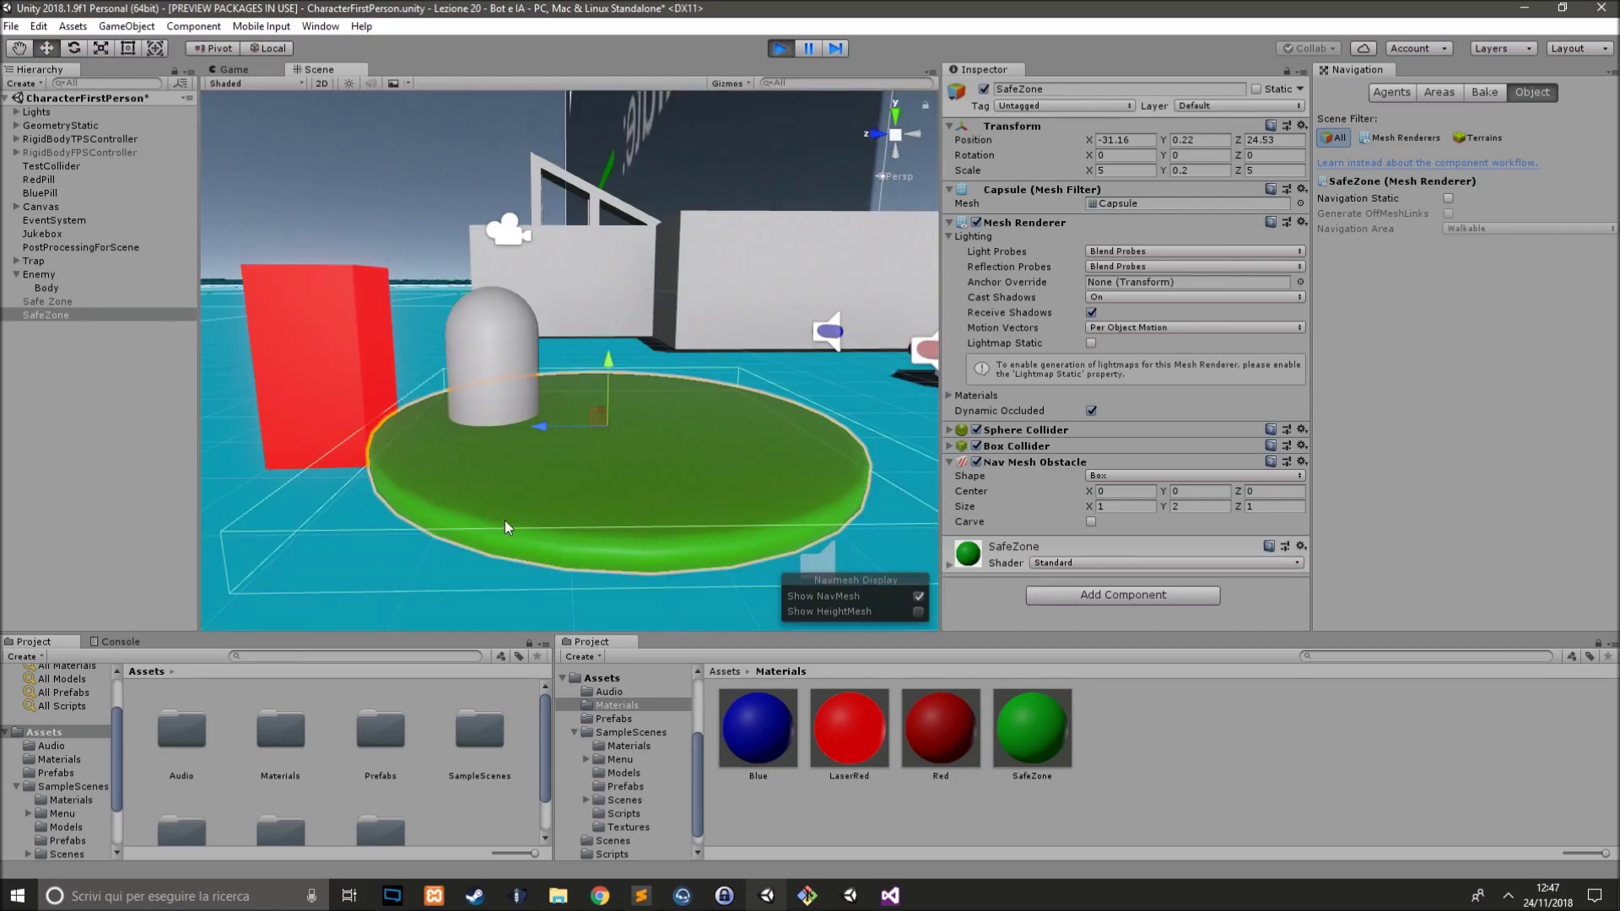
middle_click_drag(266, 360, 461, 518)
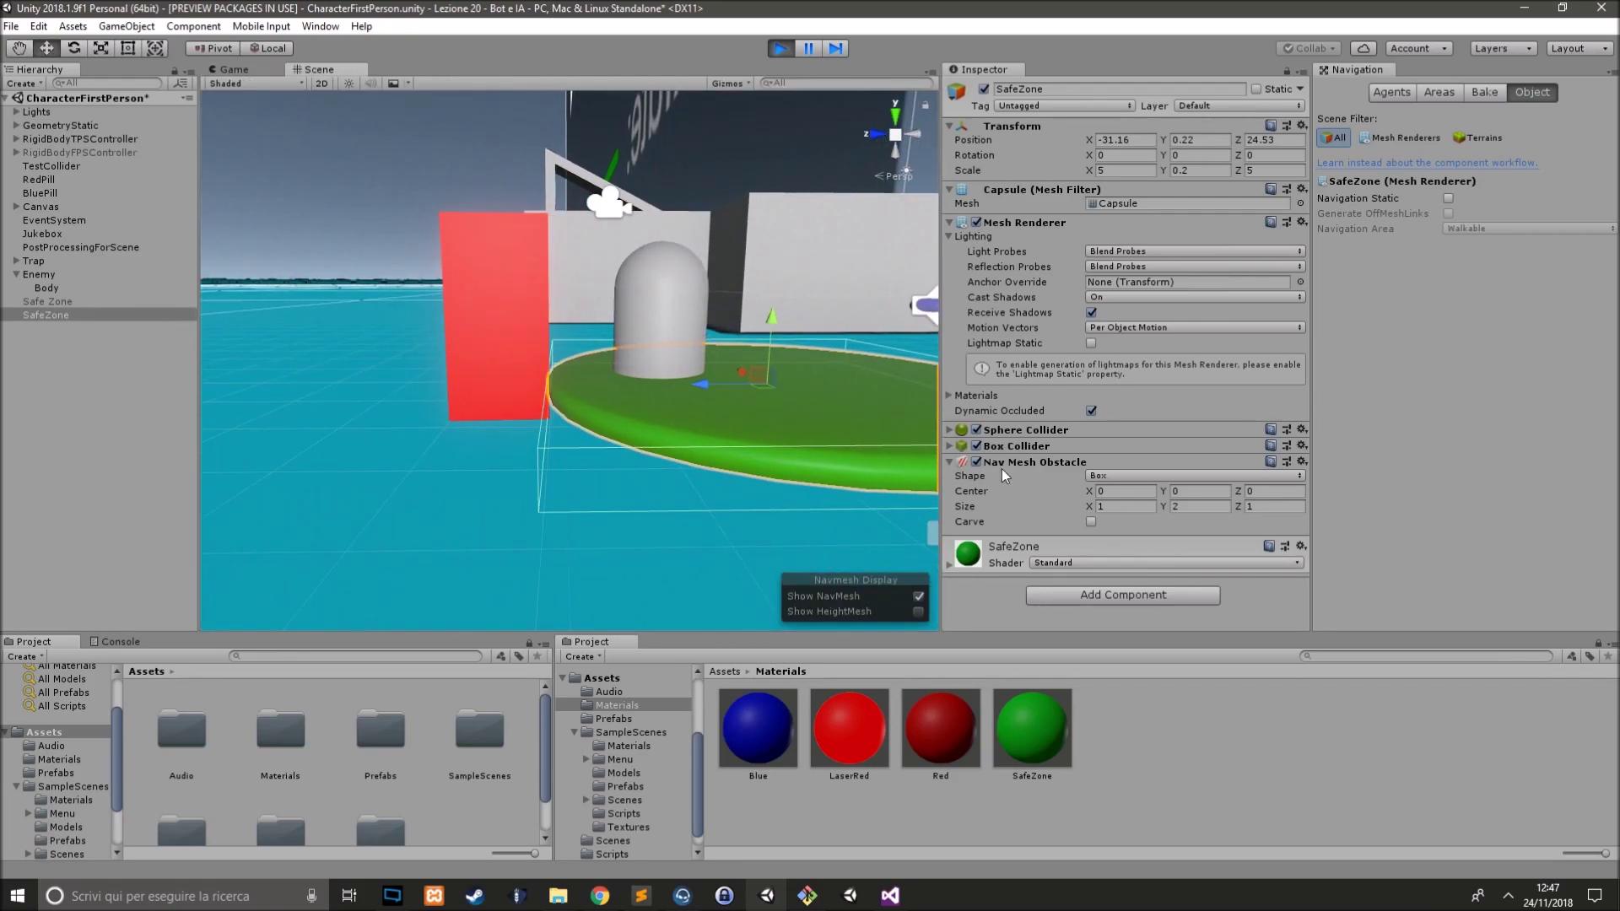
scroll(734, 458, "up", 3)
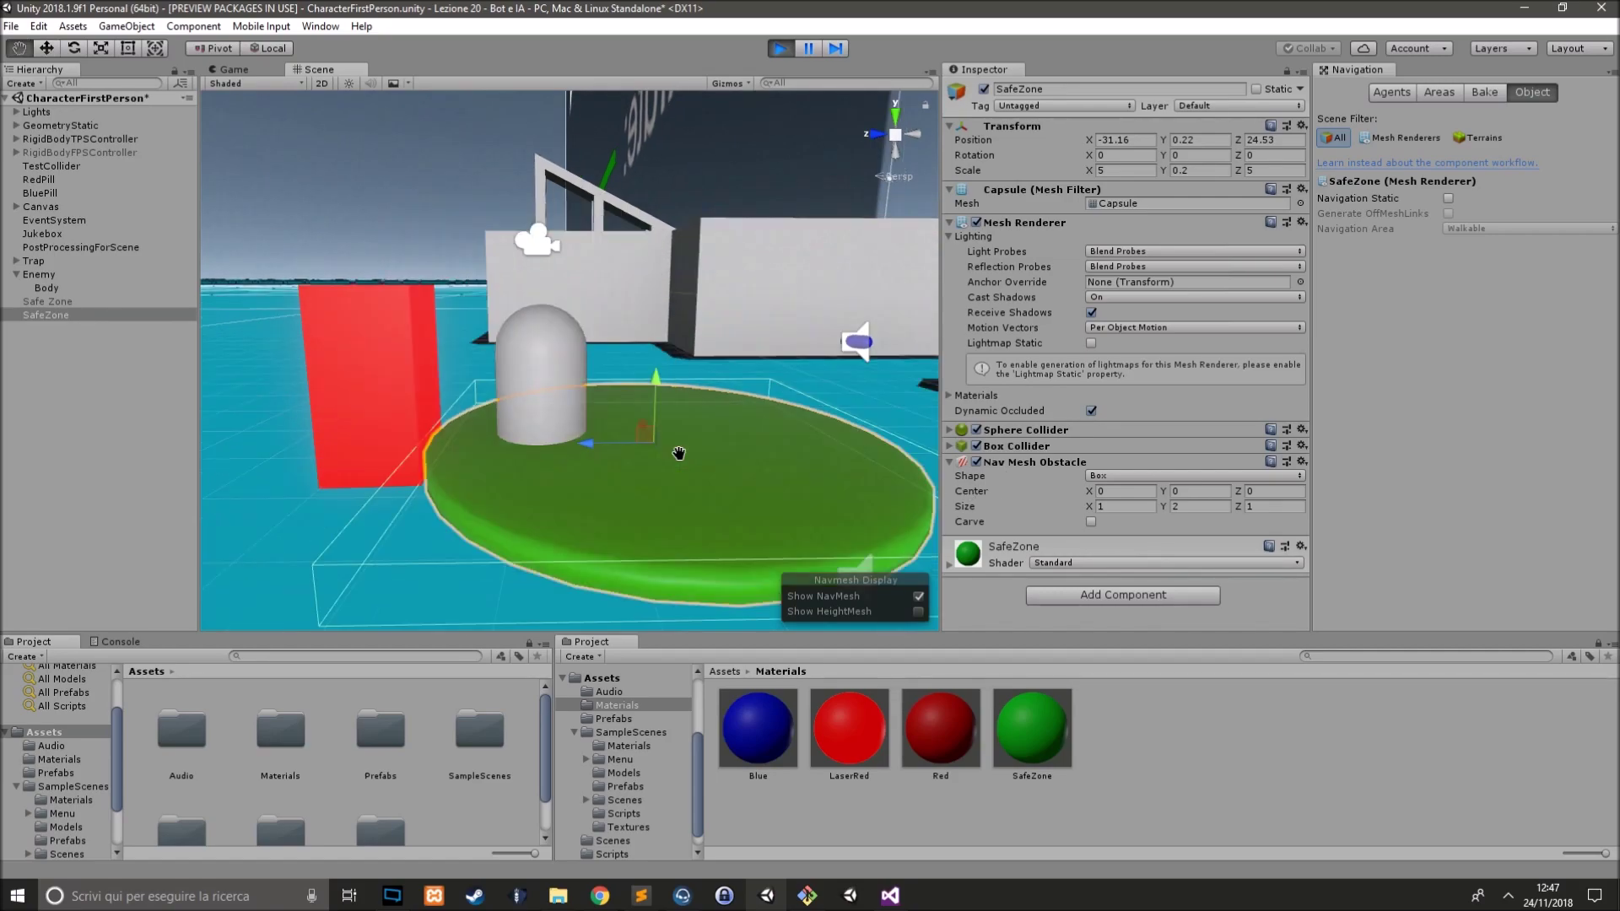
scroll(735, 457, "up", 2)
scroll(734, 458, "up", 3)
mouse_move(707, 444)
middle_mouse_down()
mouse_move(687, 361)
mouse_move(656, 362)
middle_mouse_up()
left_click(976, 462)
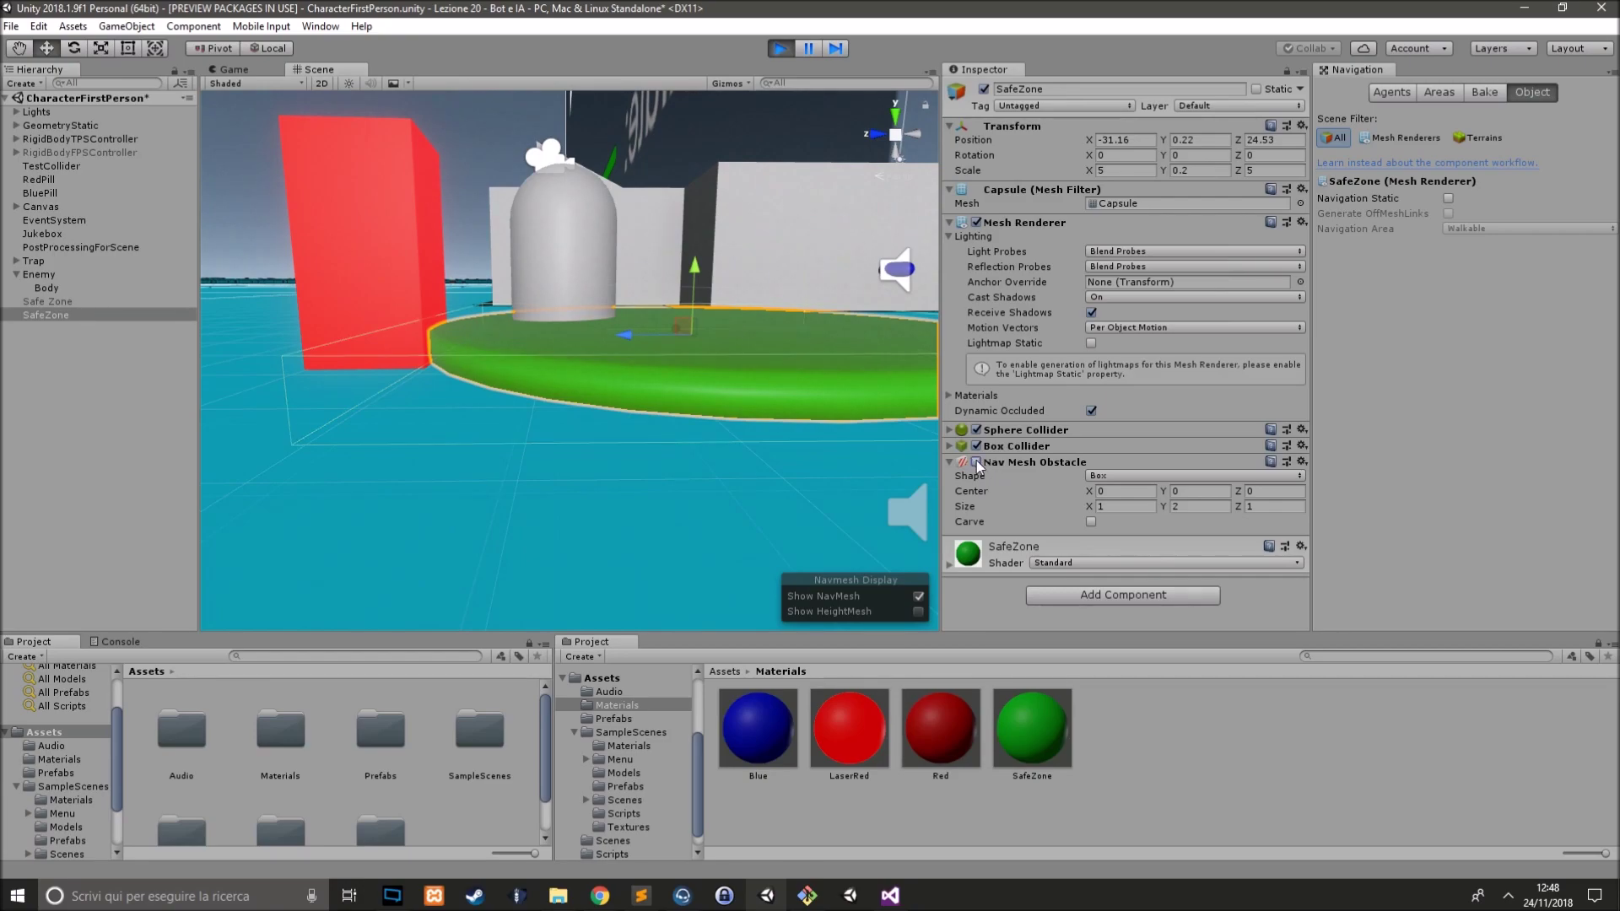
- Resume the game, re-enable the Nav Mesh Obstacle, and respawn the player after losing
left_click(240, 71)
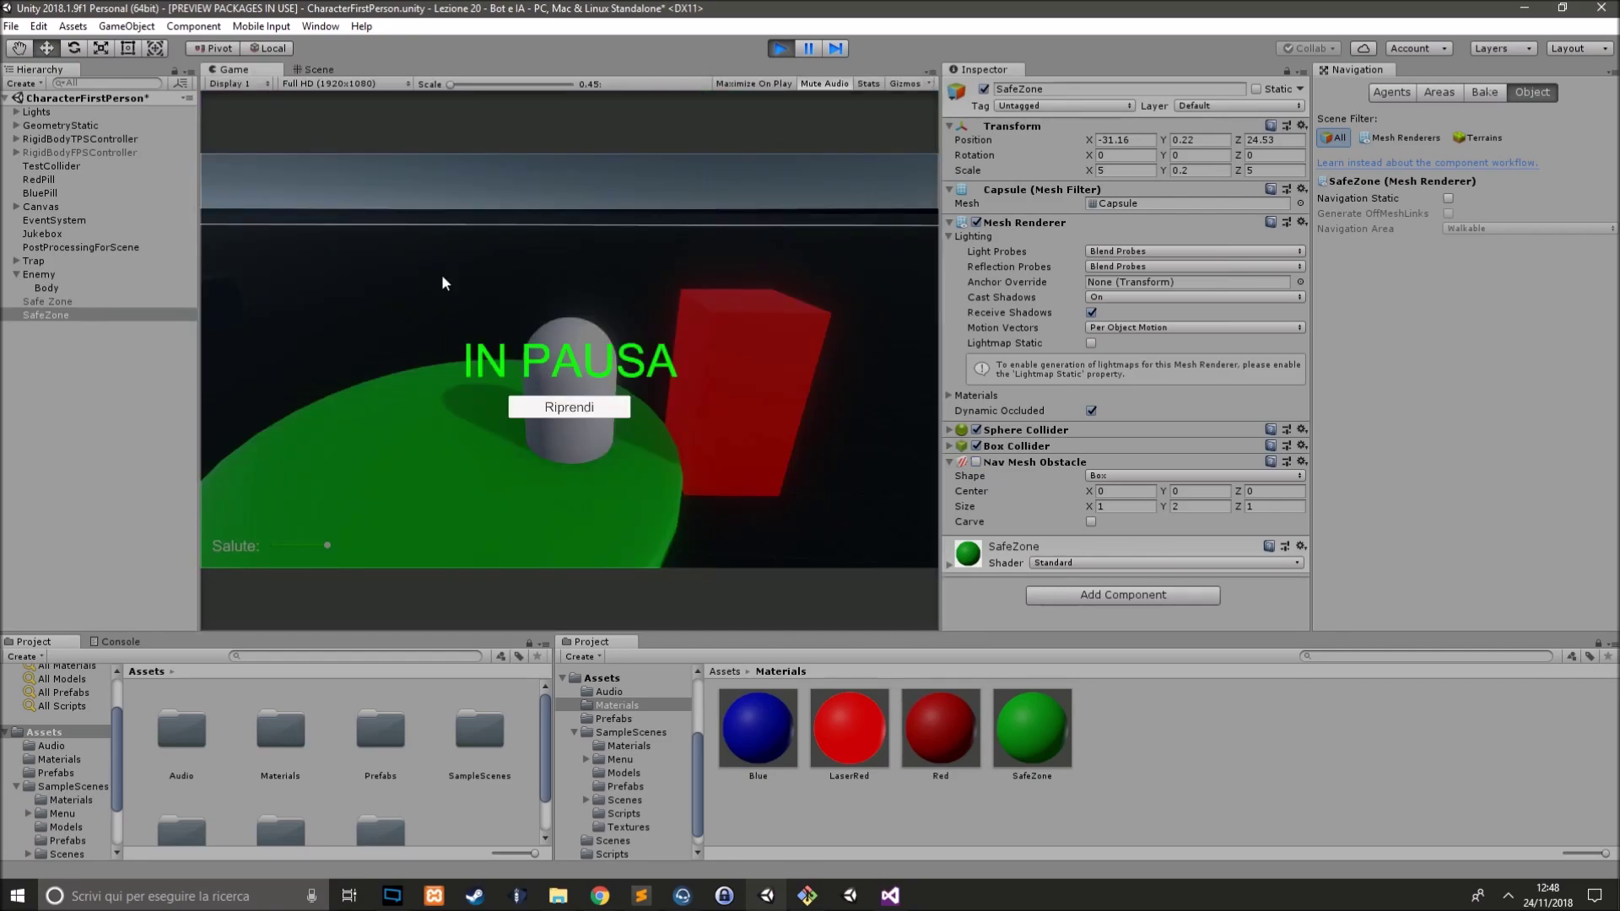
left_click(553, 407)
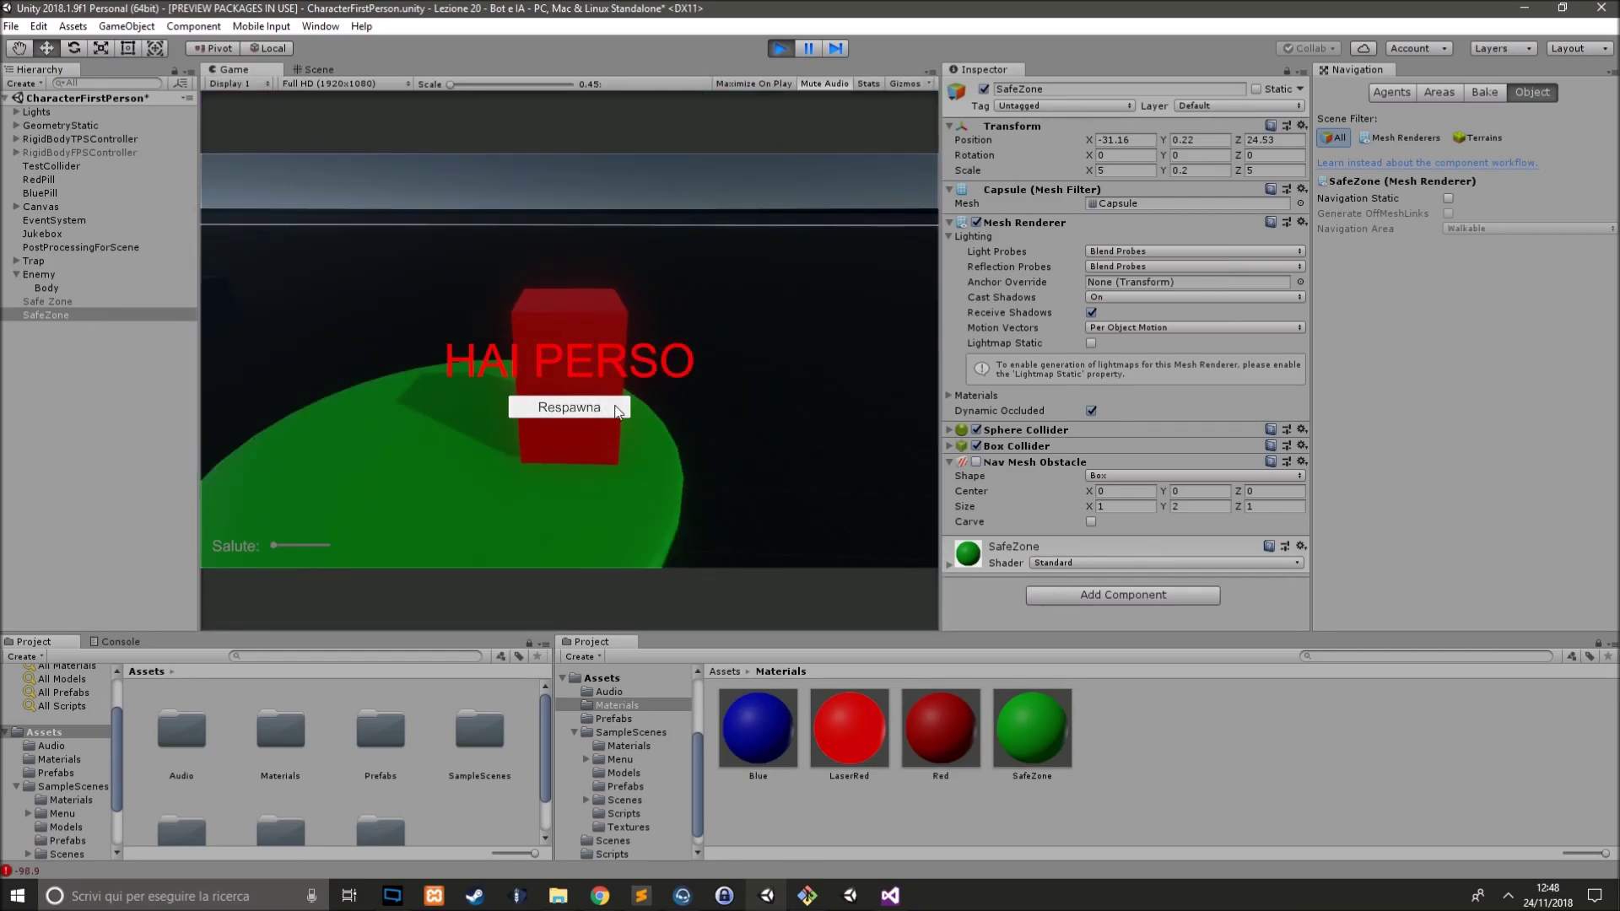
left_click(976, 461)
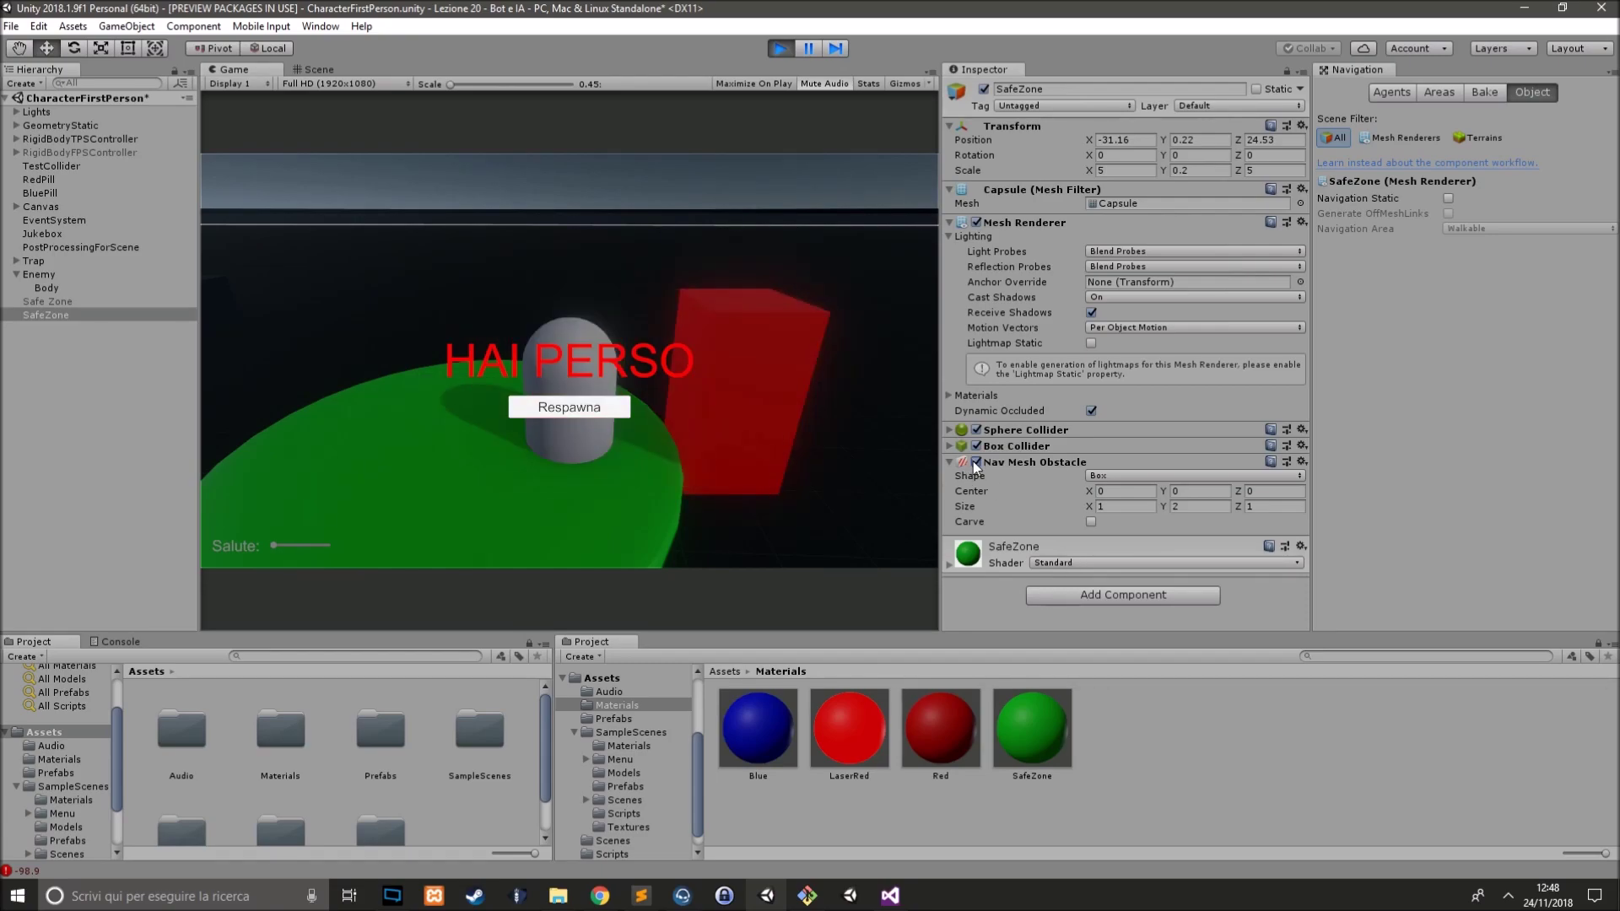
left_click(614, 415)
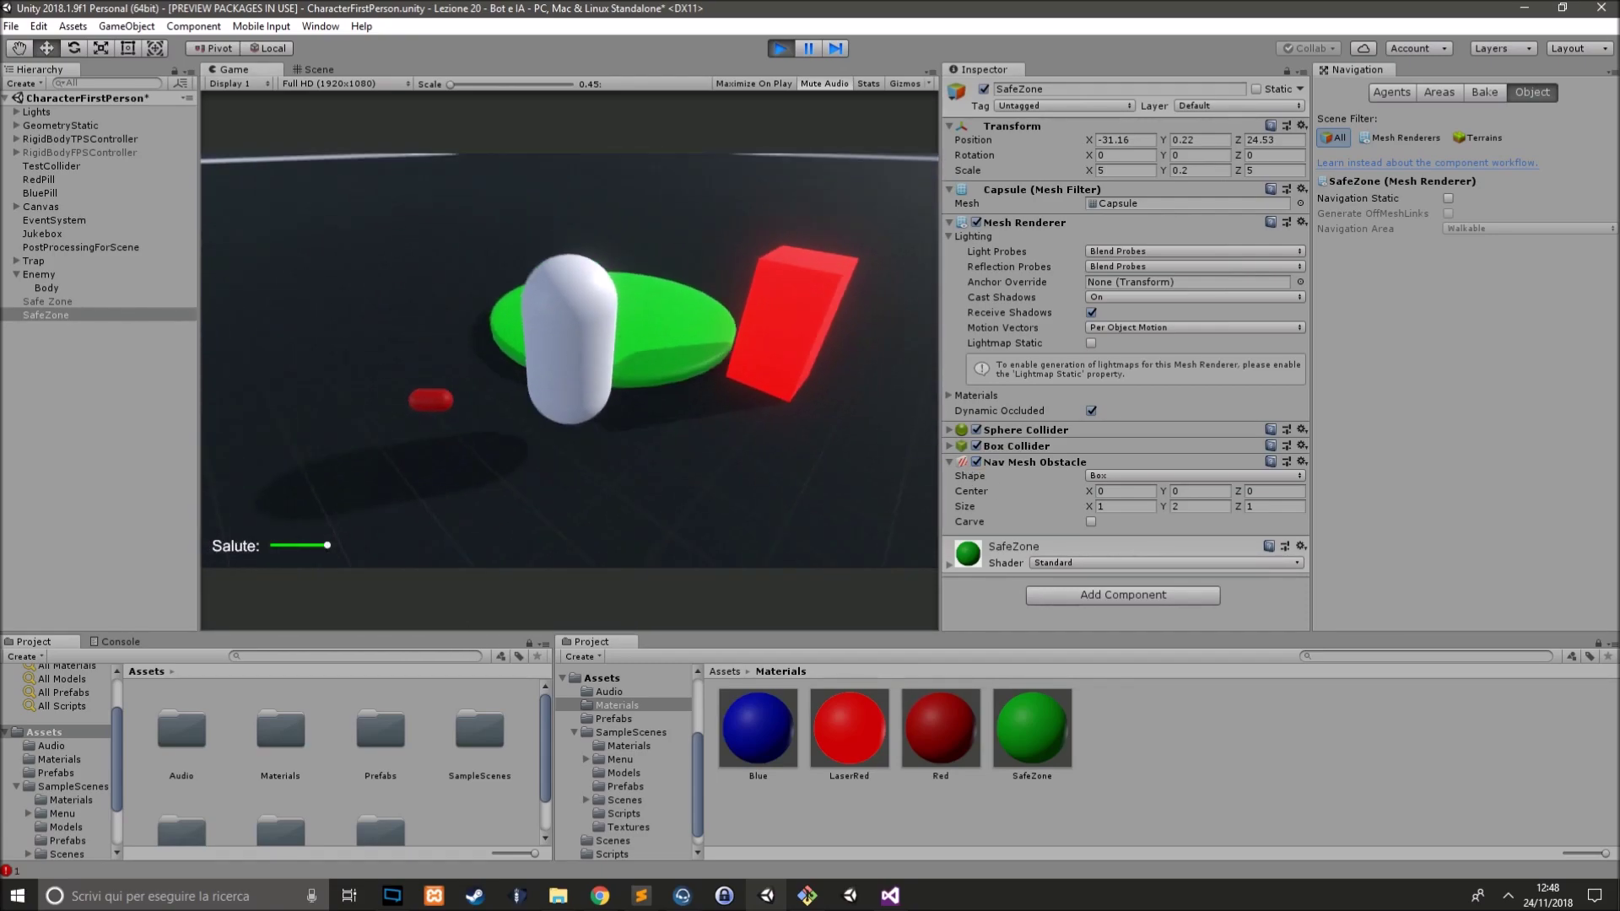
- Walk the player toward the green SafeZone disc and onto it
key("w")
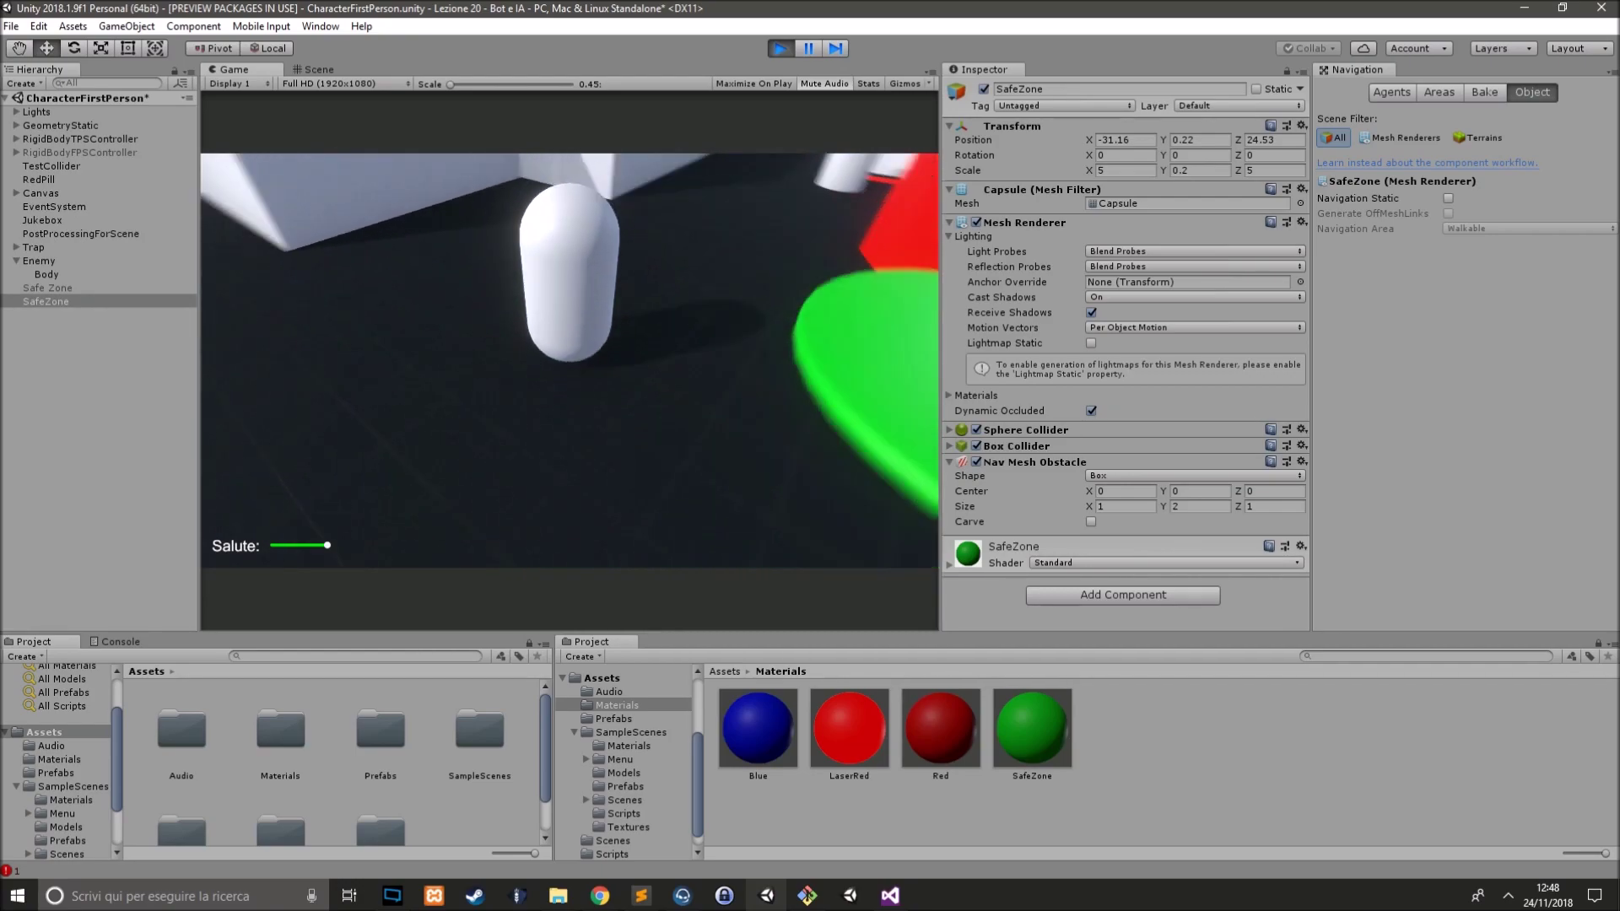
key("s")
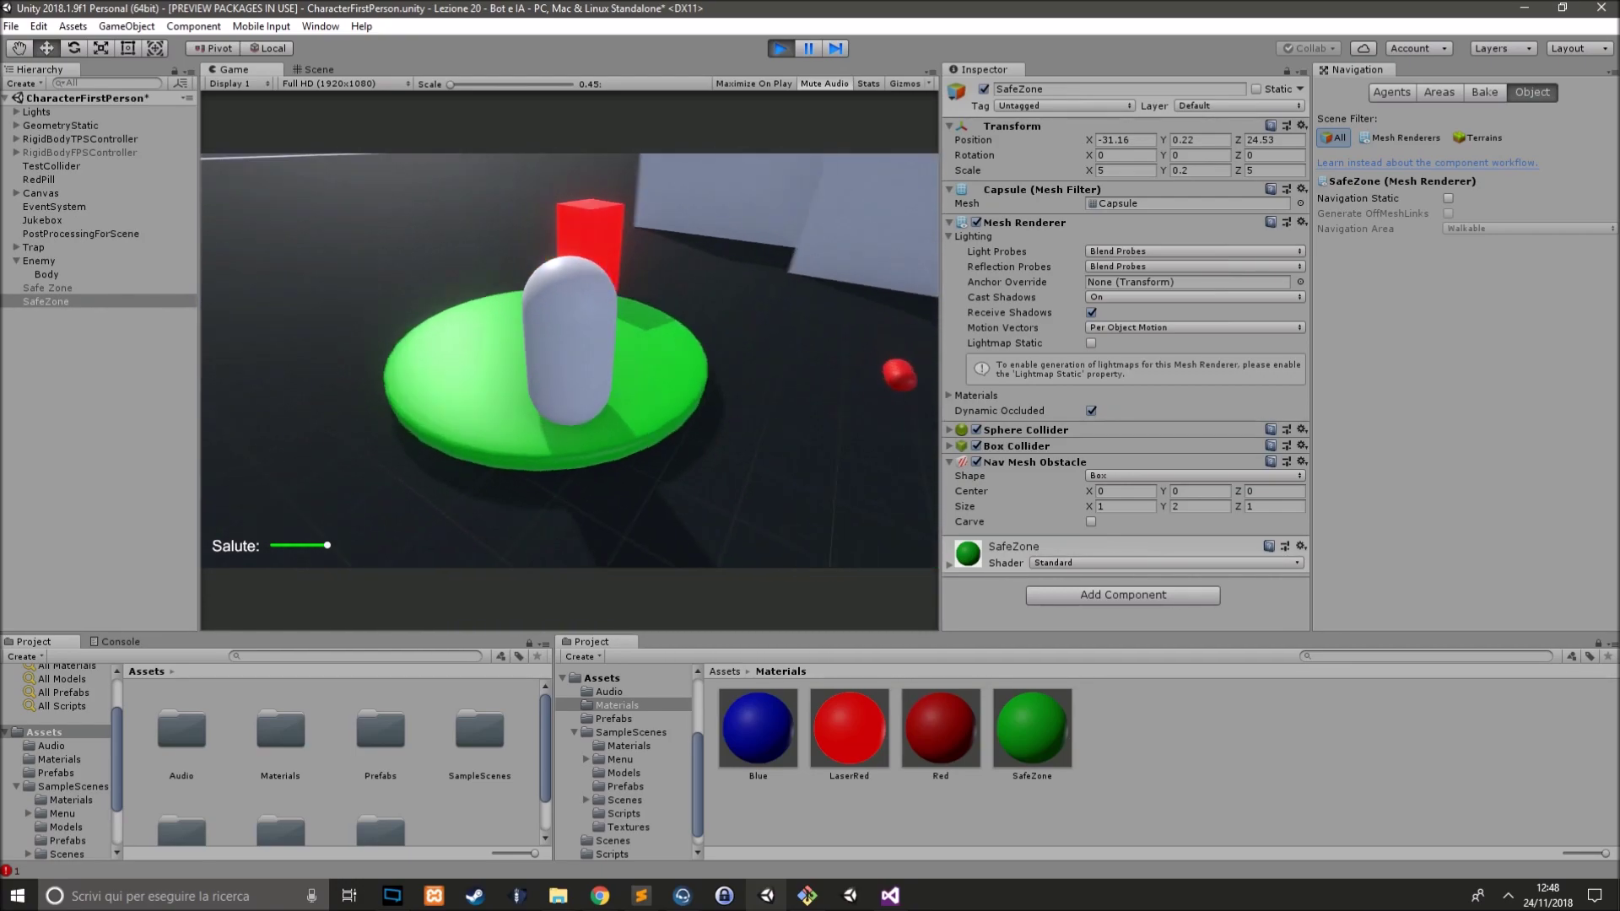
key("w")
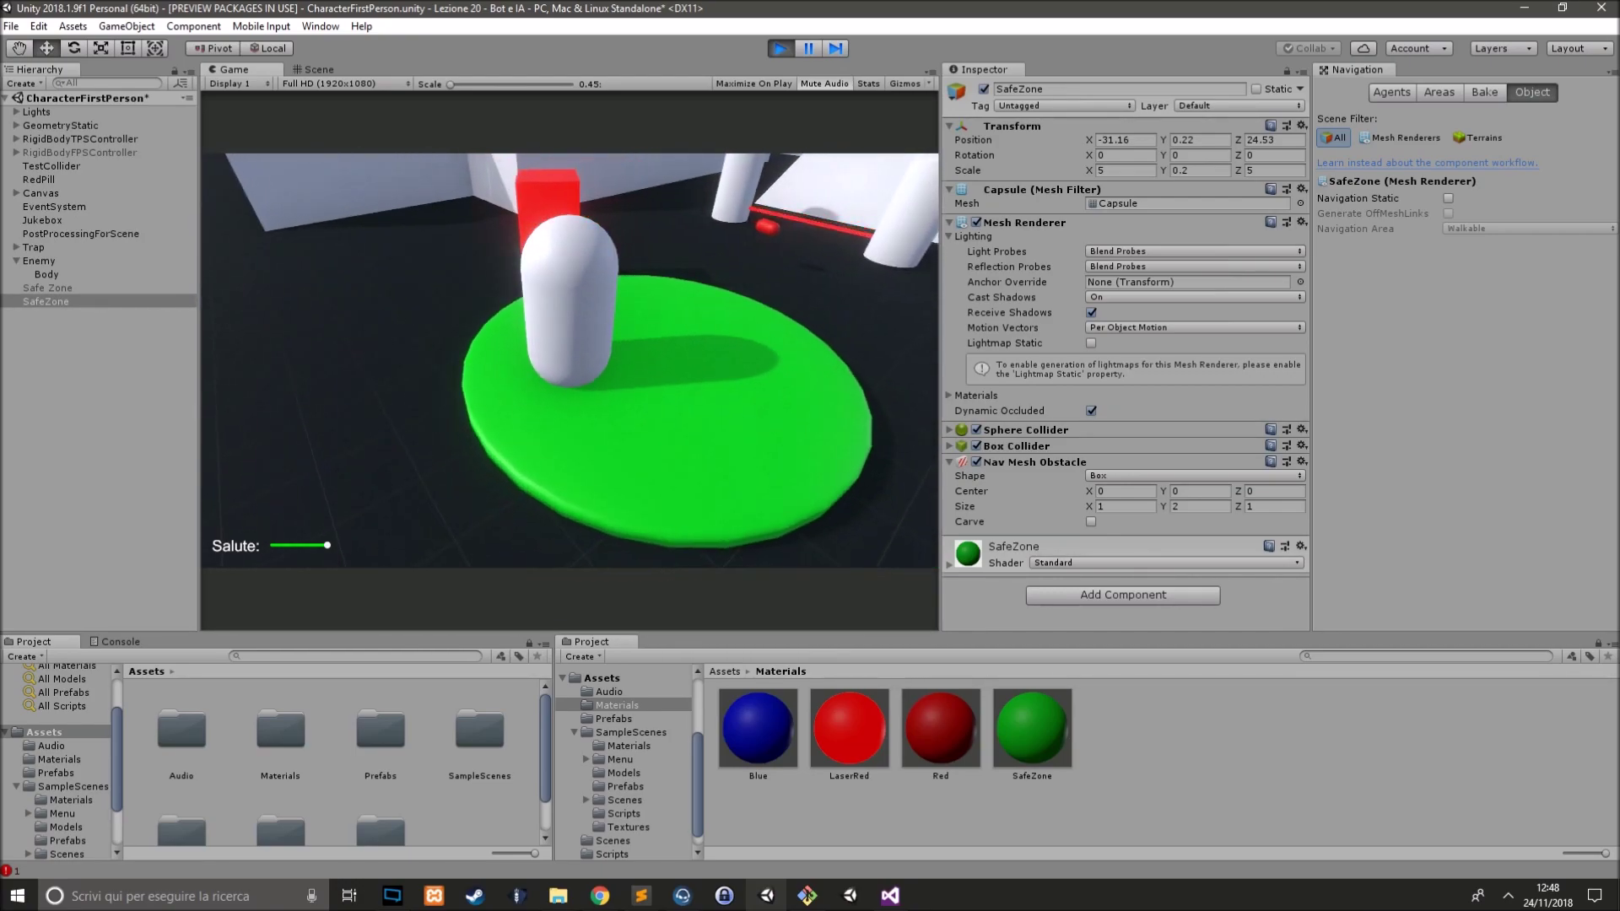
- Circle around the disc and the enemy capsule standing on it, keeping the enemy in view
key("d")
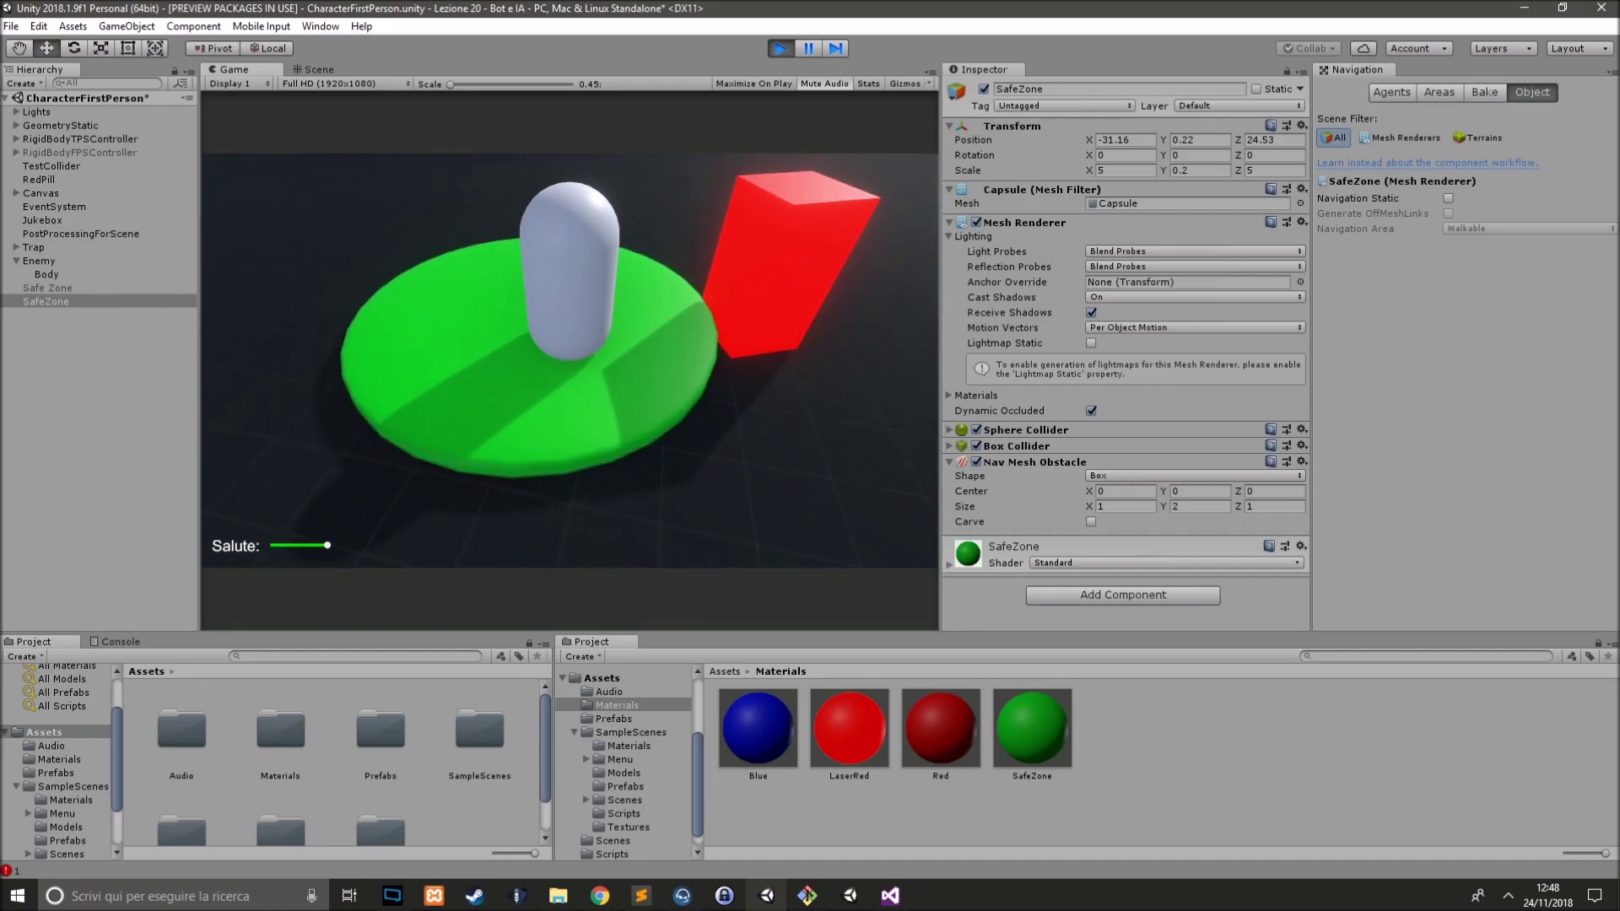
key("d")
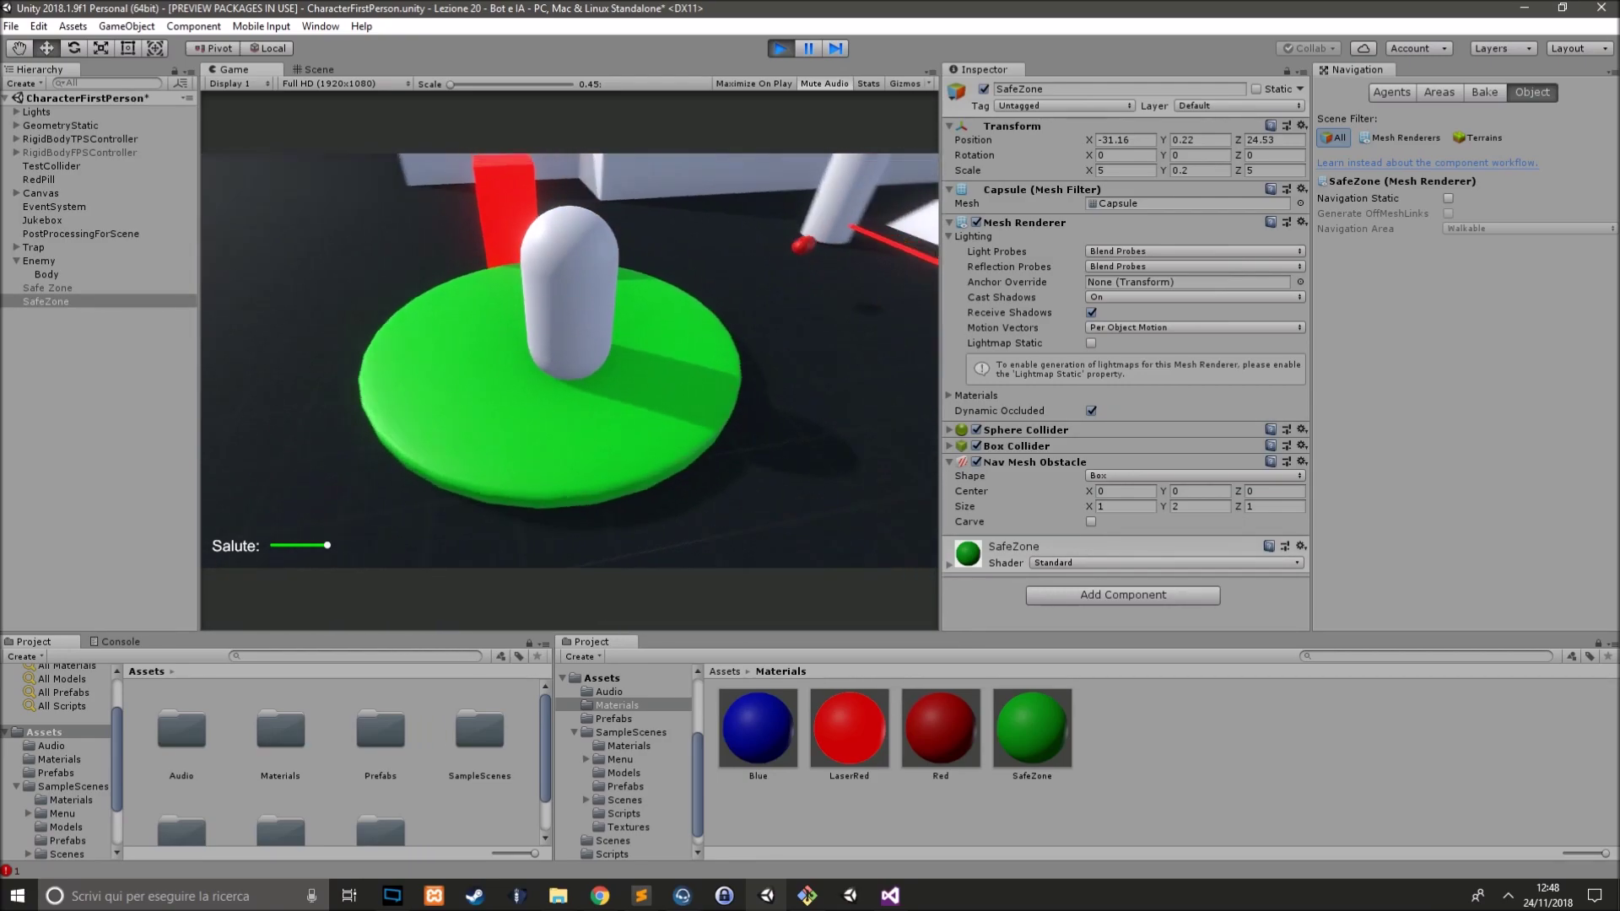
key("d")
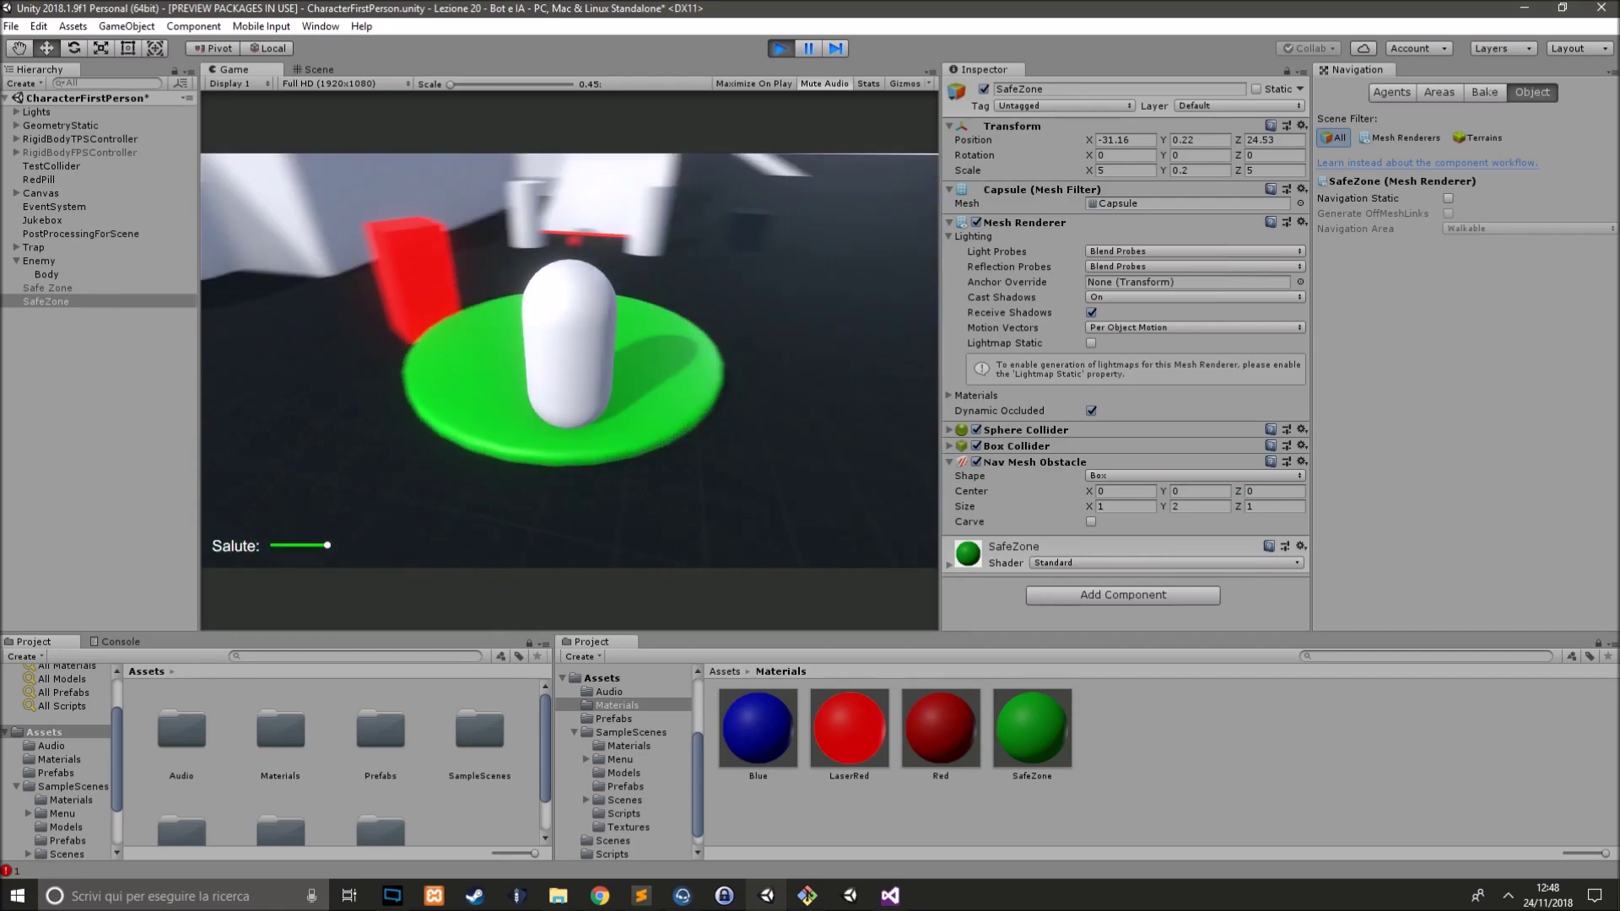
key("d")
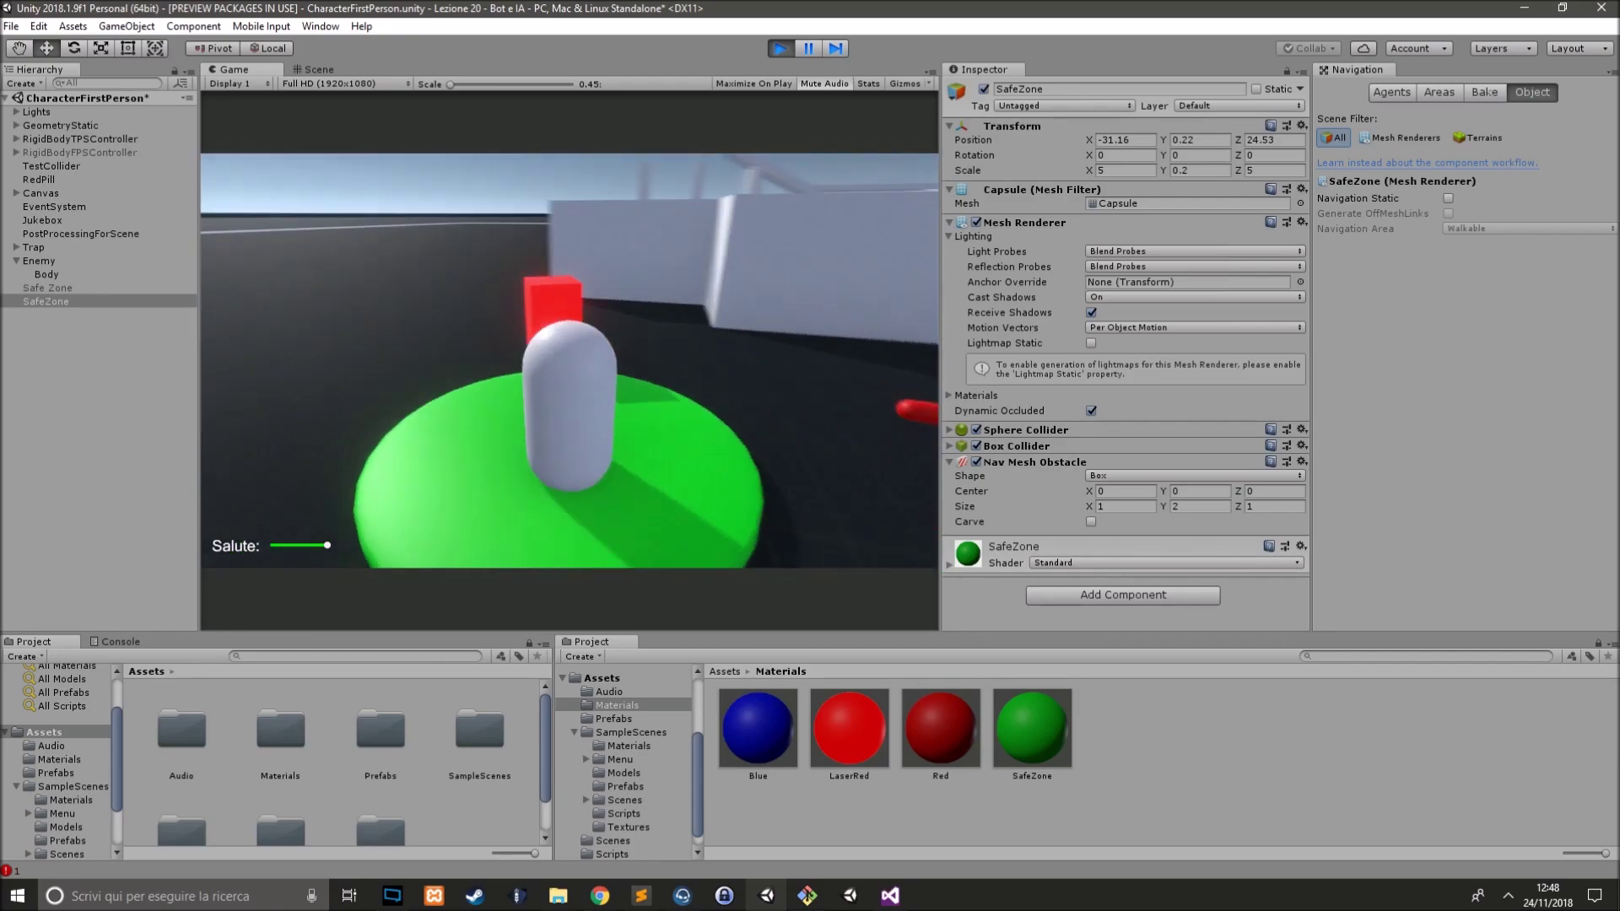
key("d")
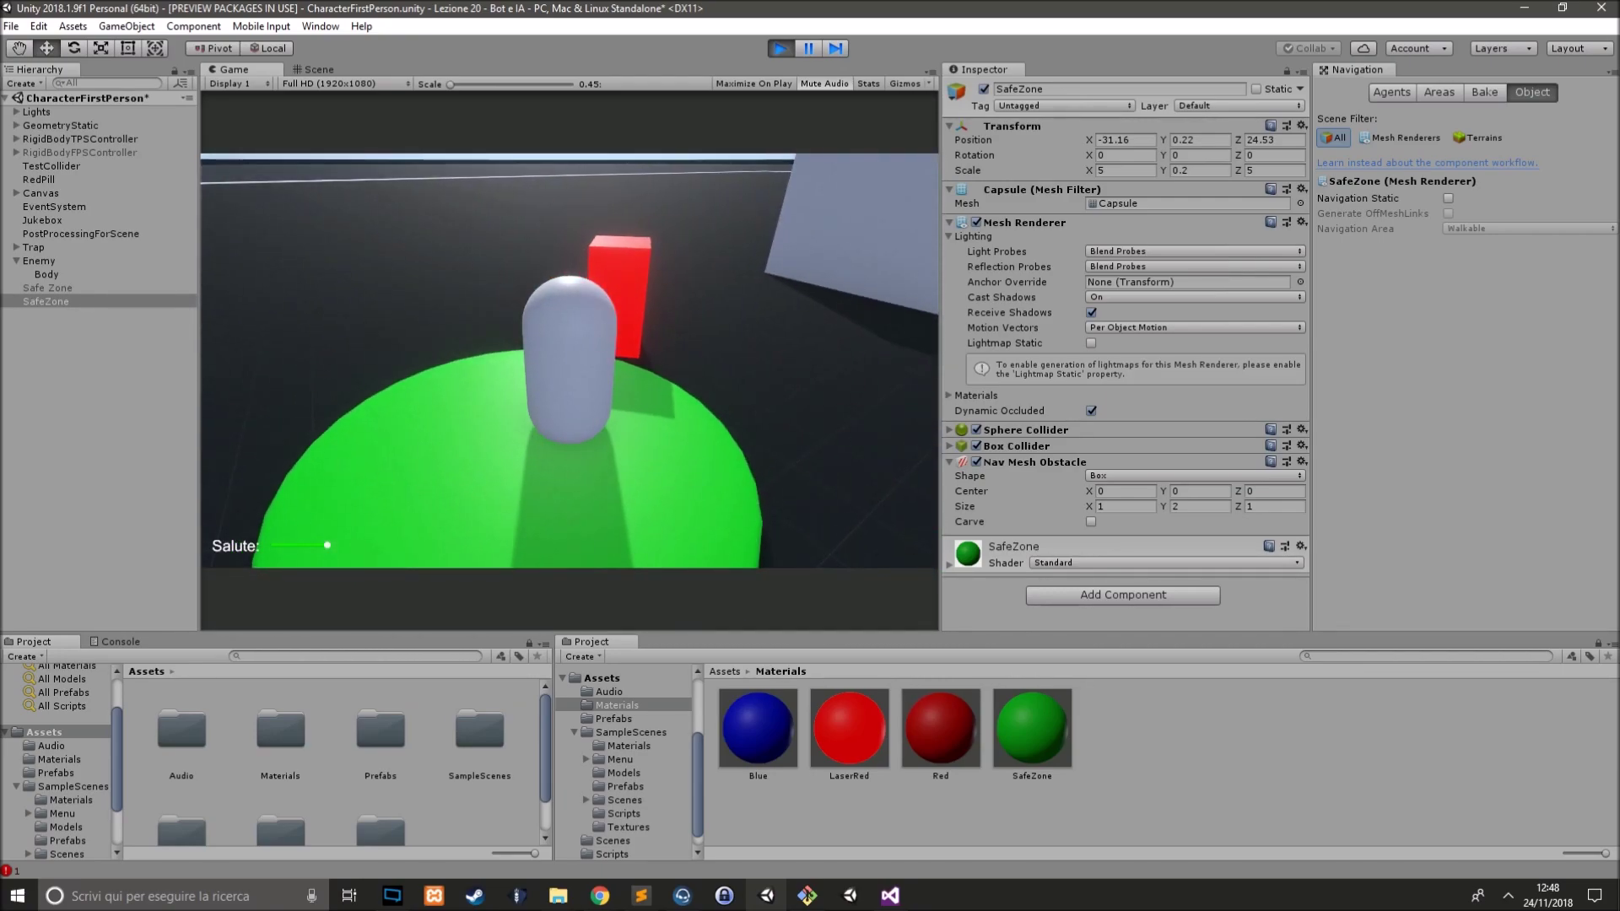
key("d")
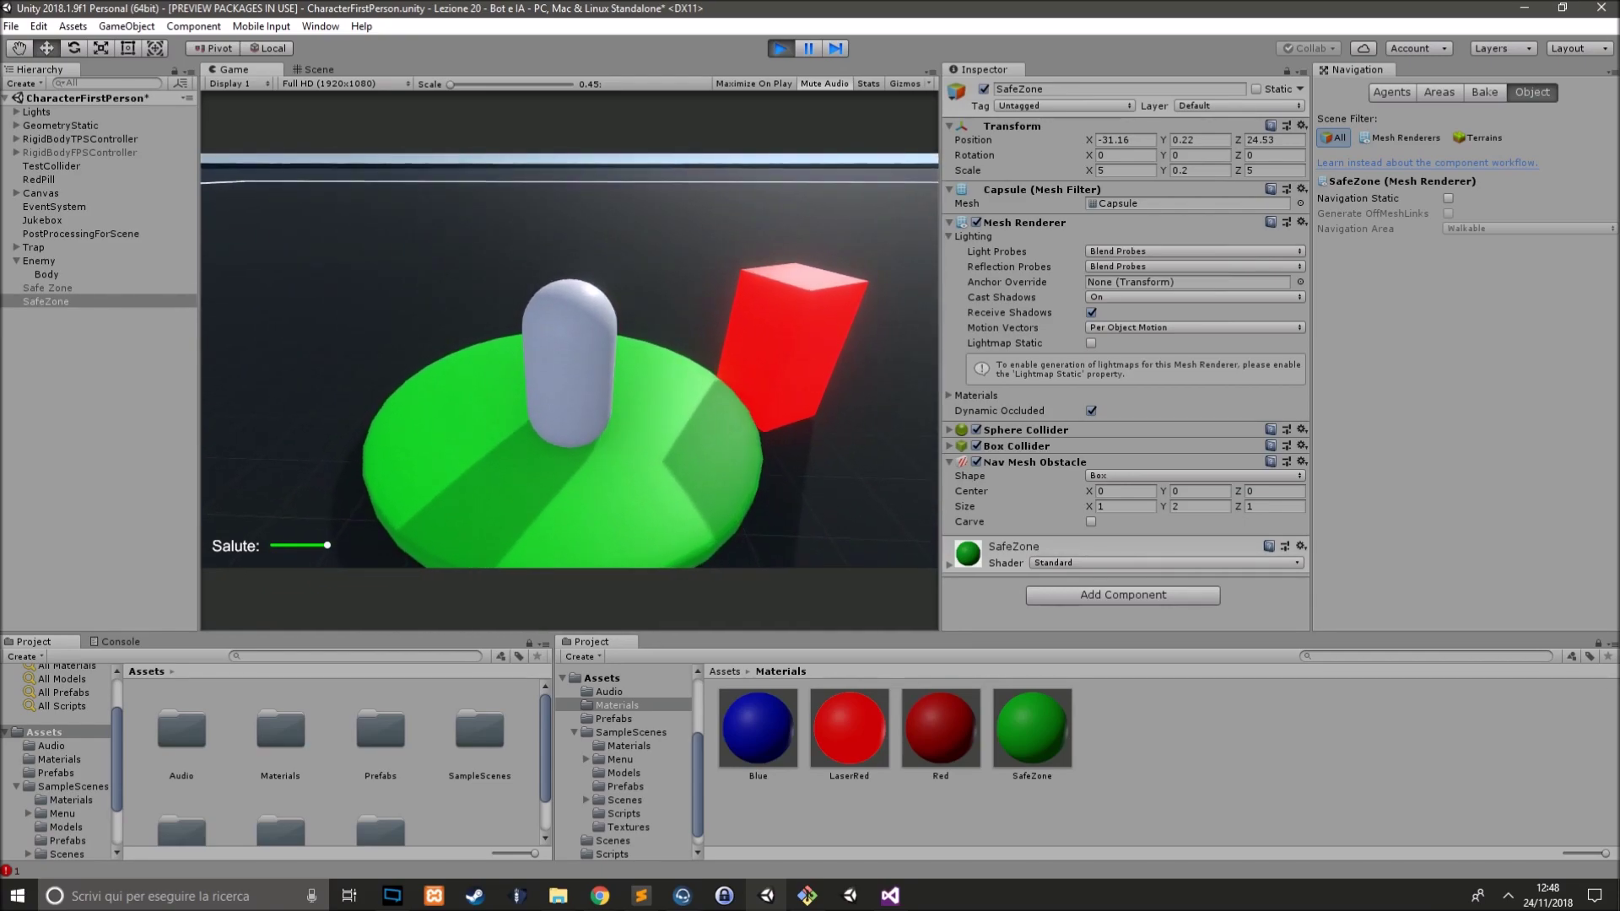
key("d")
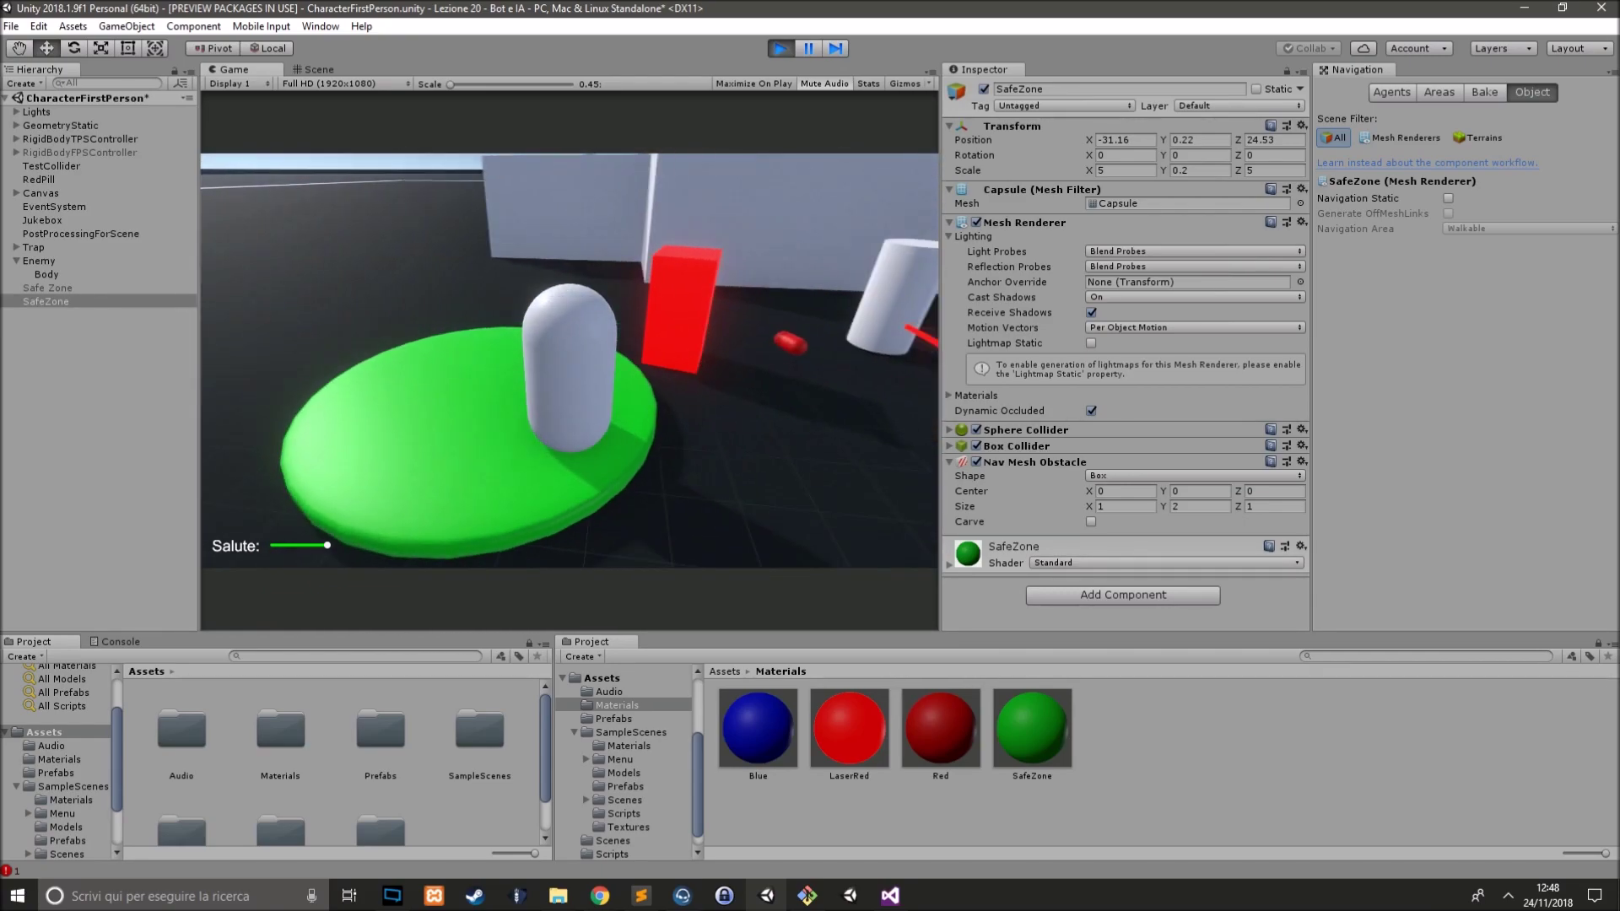
key("d")
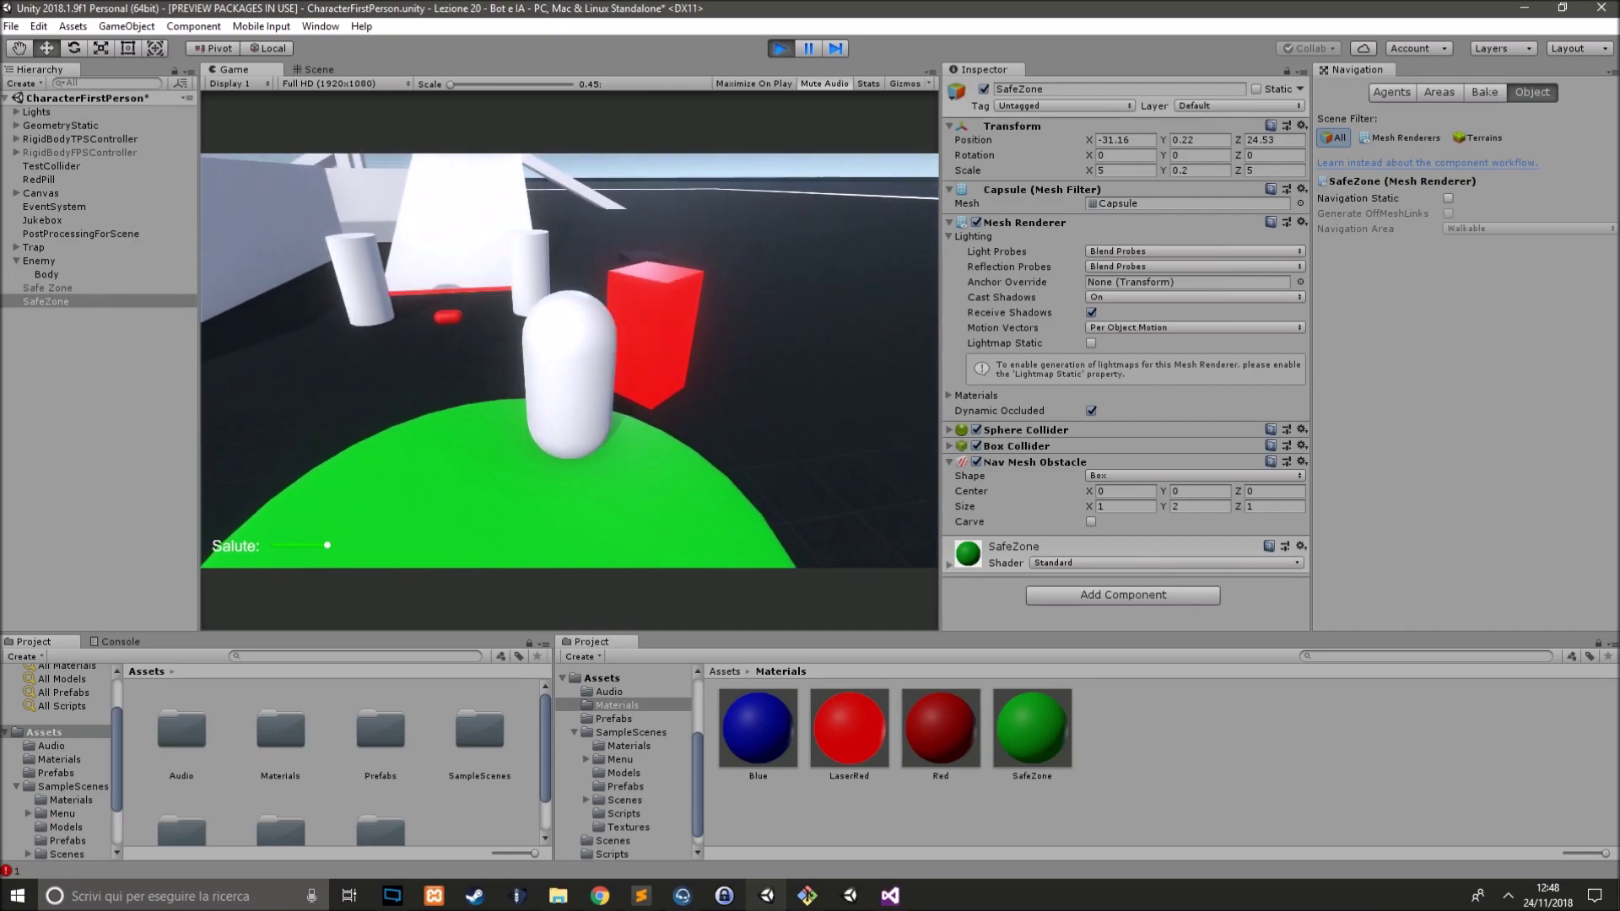
key("d")
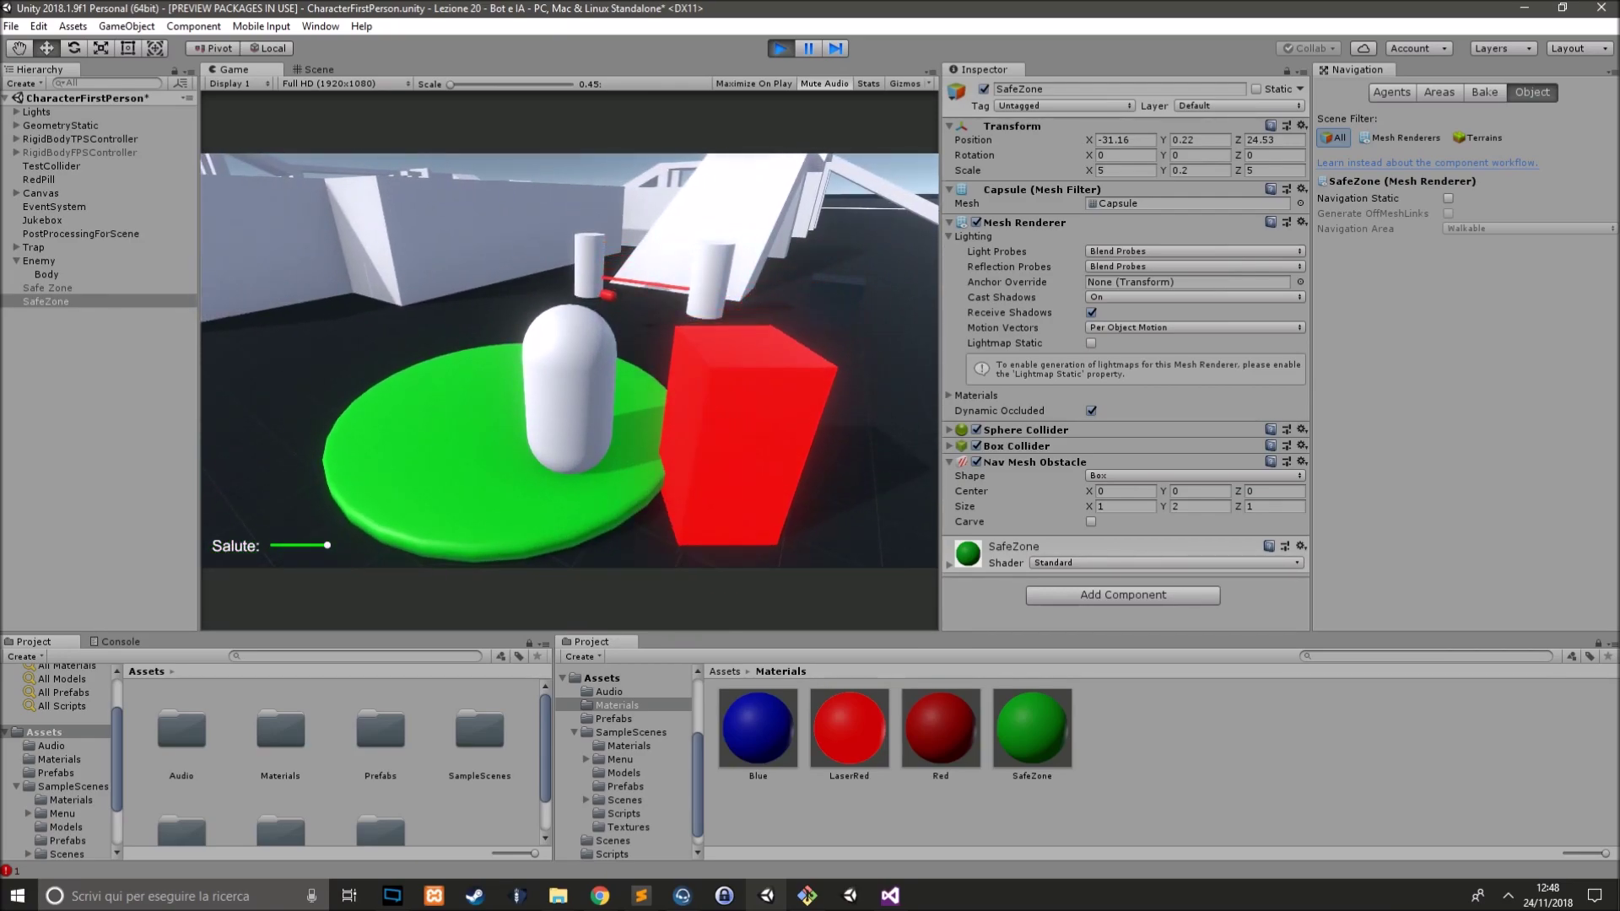
key("d")
key("d")
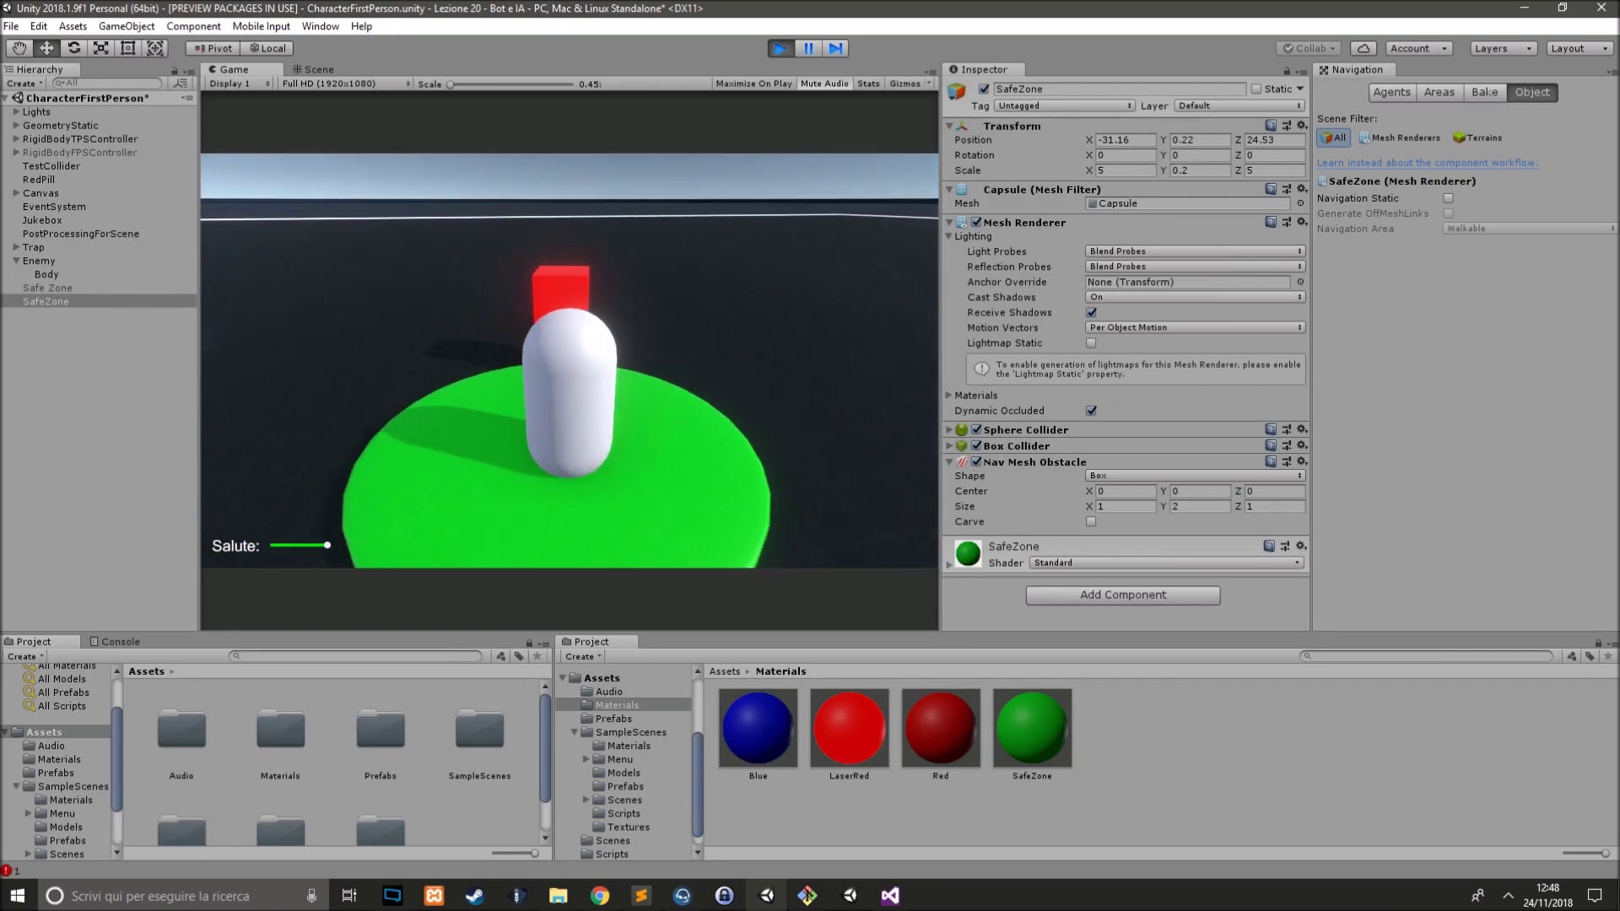
key("d")
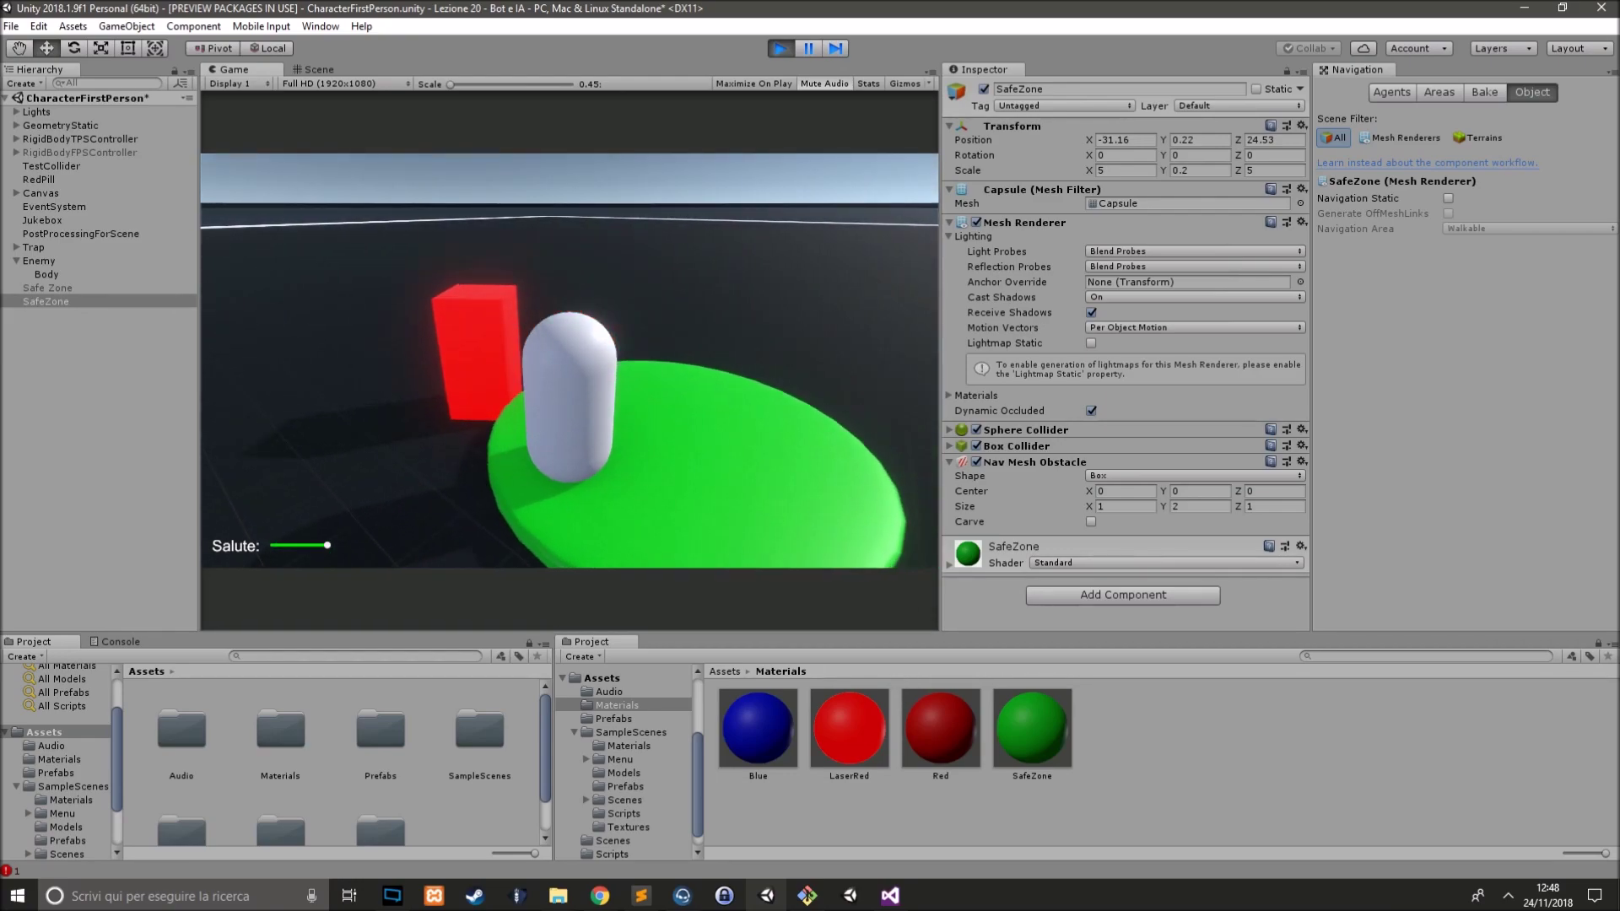
key("d")
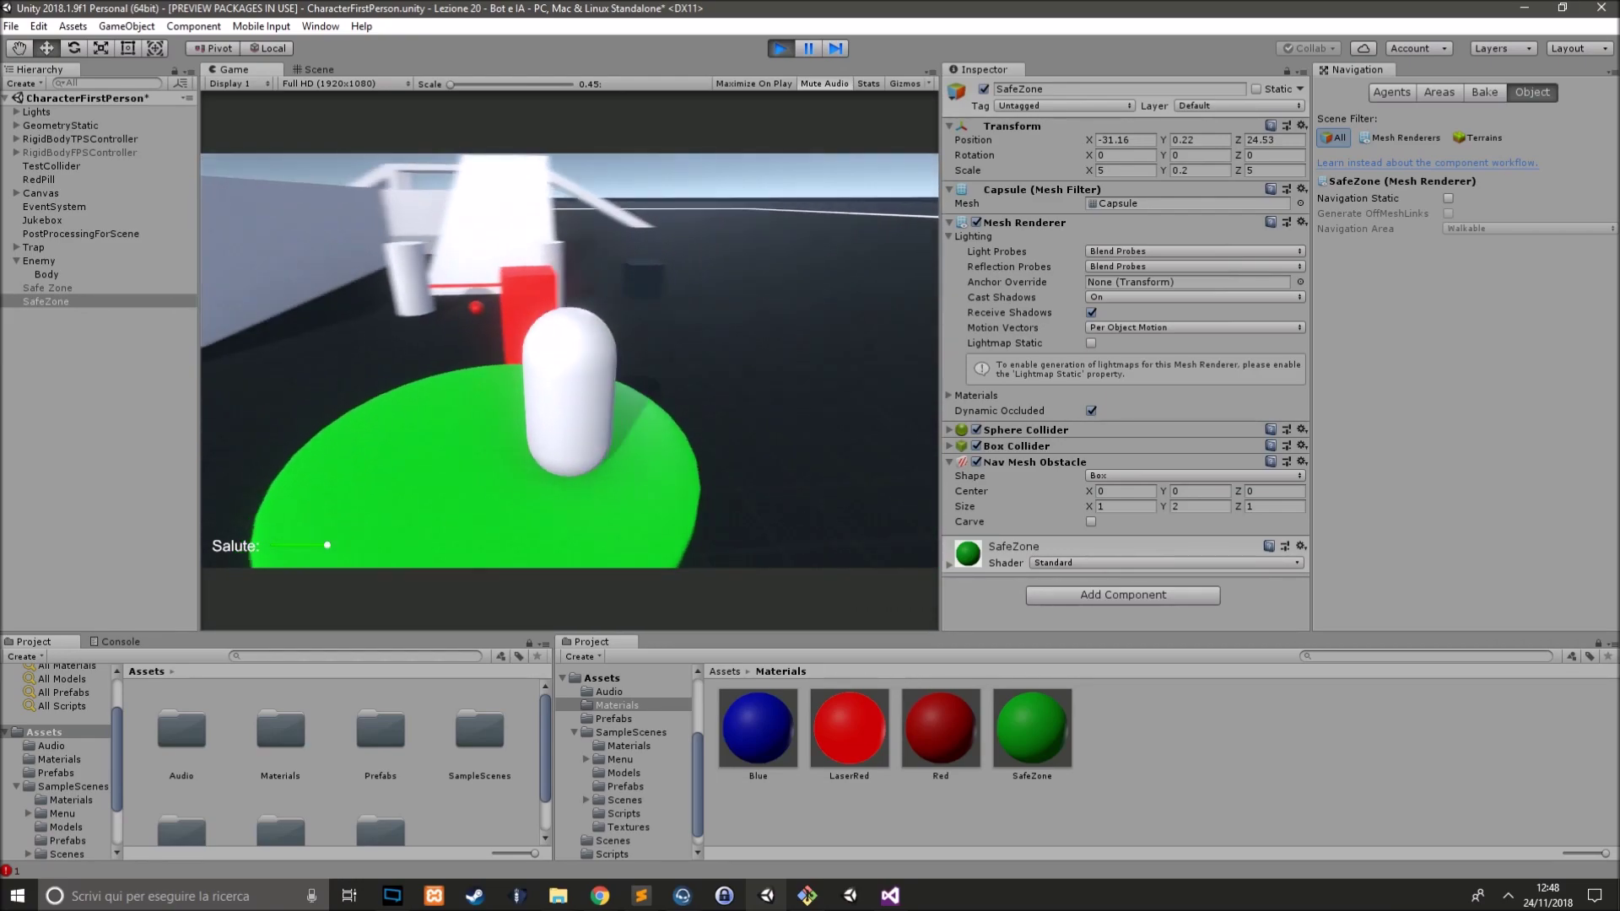
key("d")
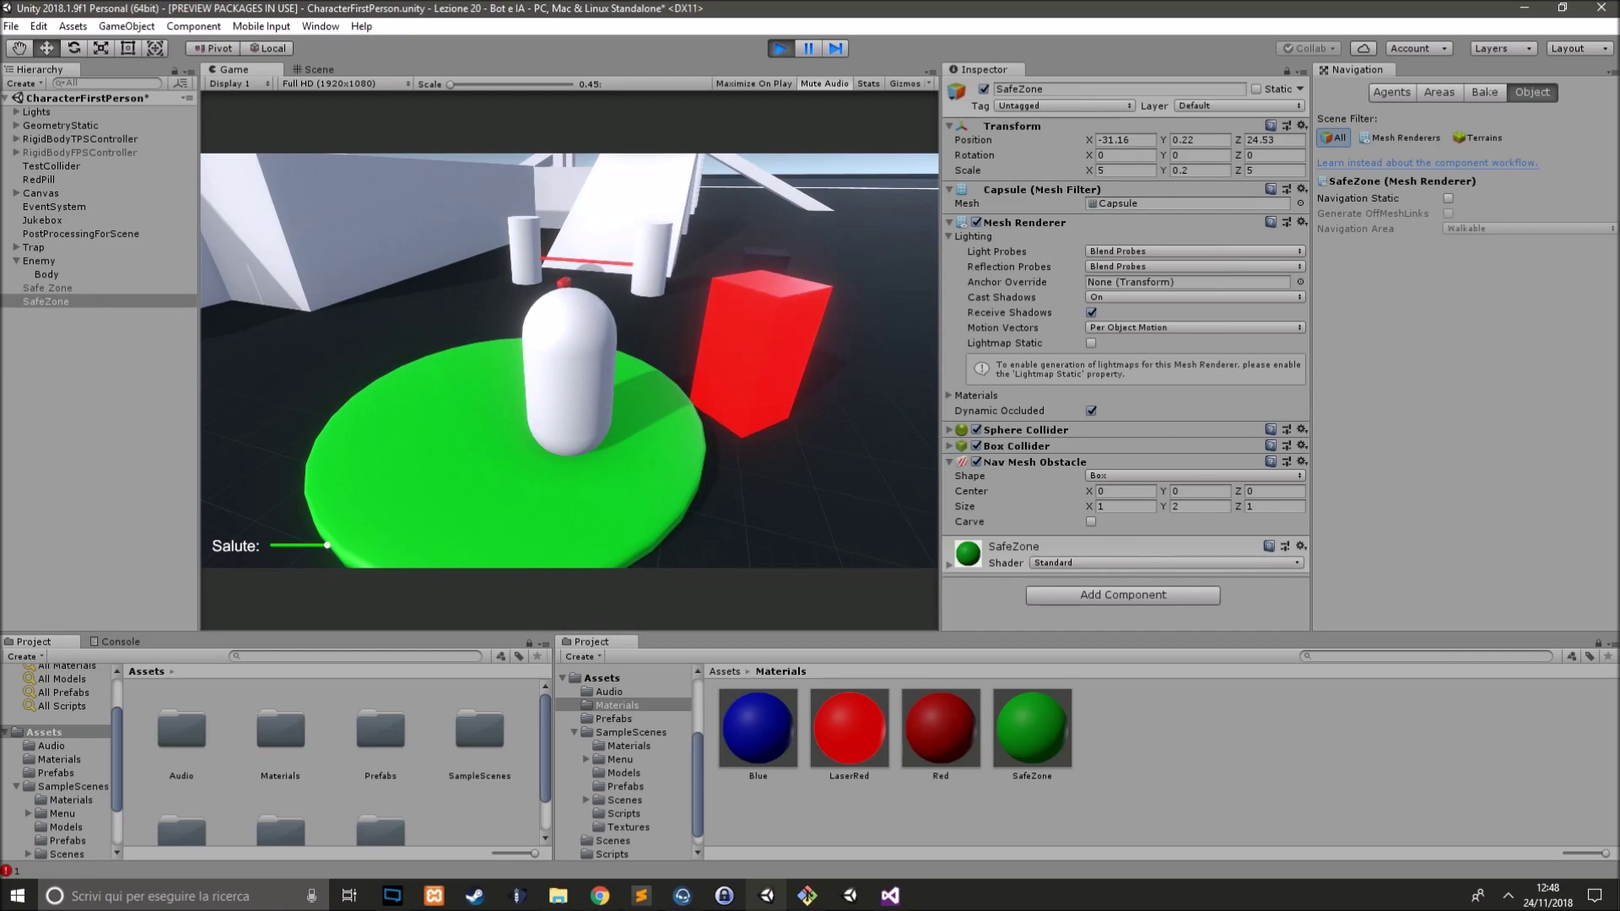
key("d")
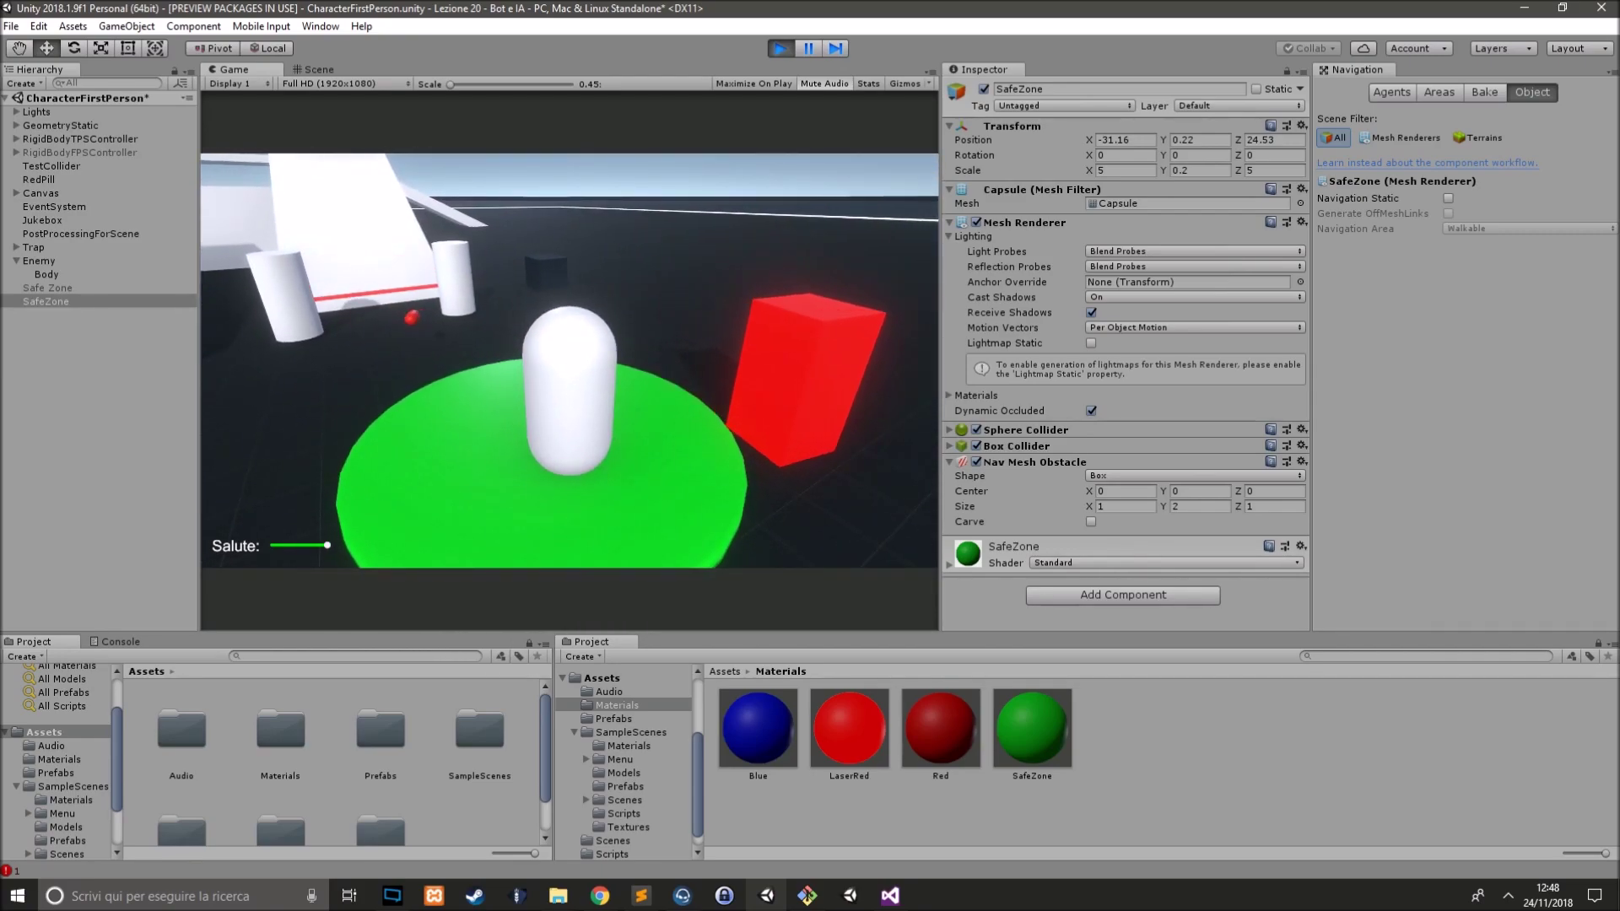
key("d")
key("a")
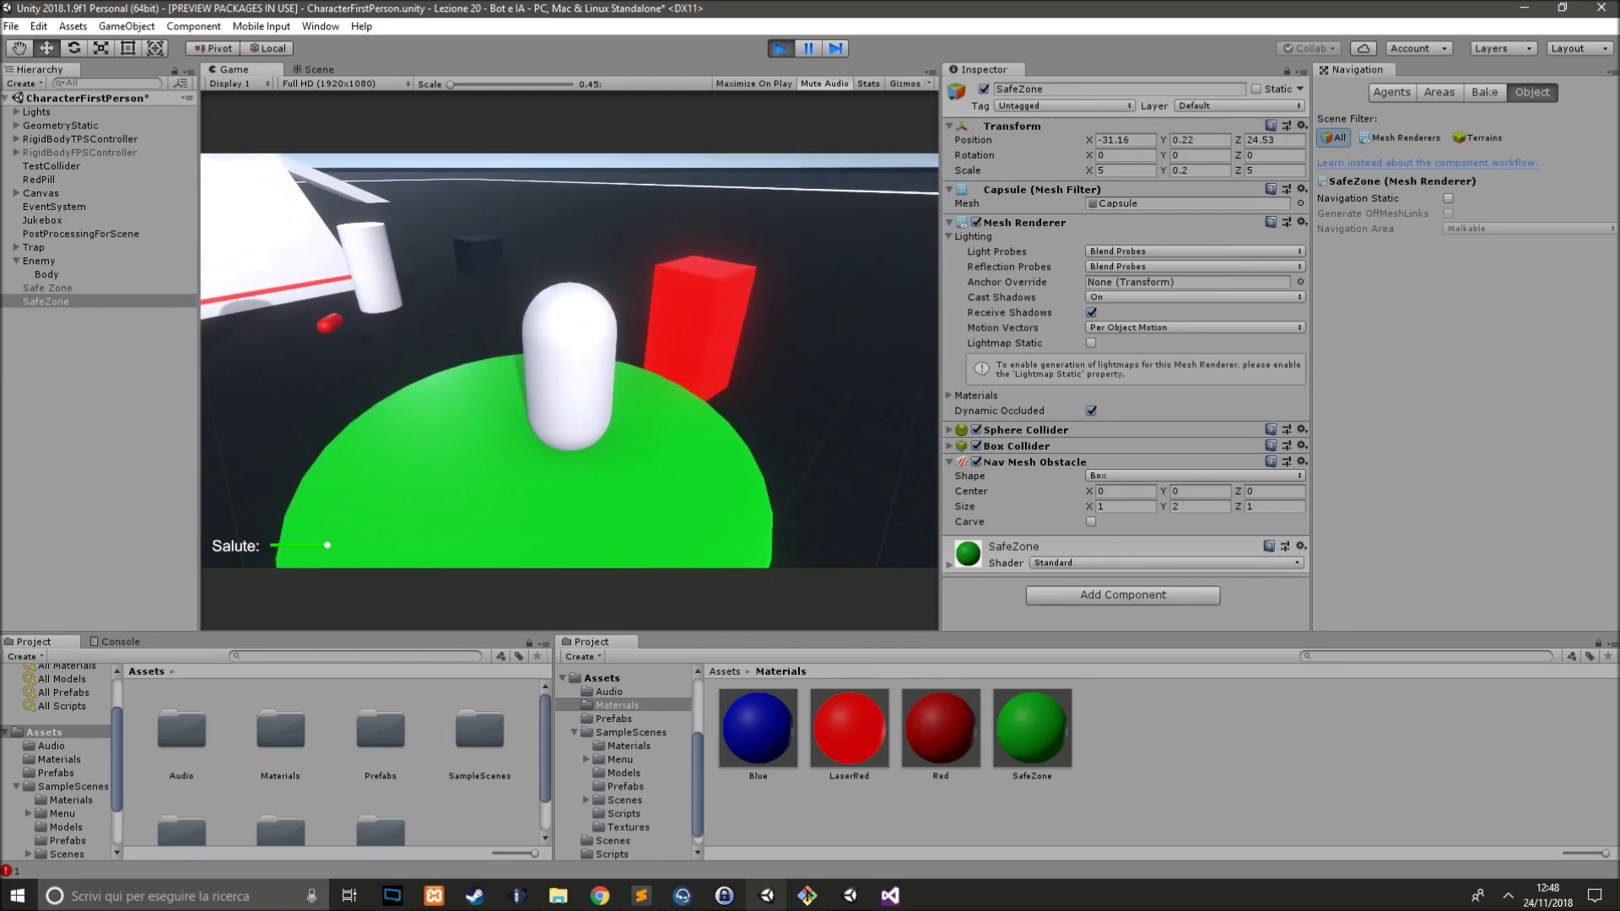
key("a")
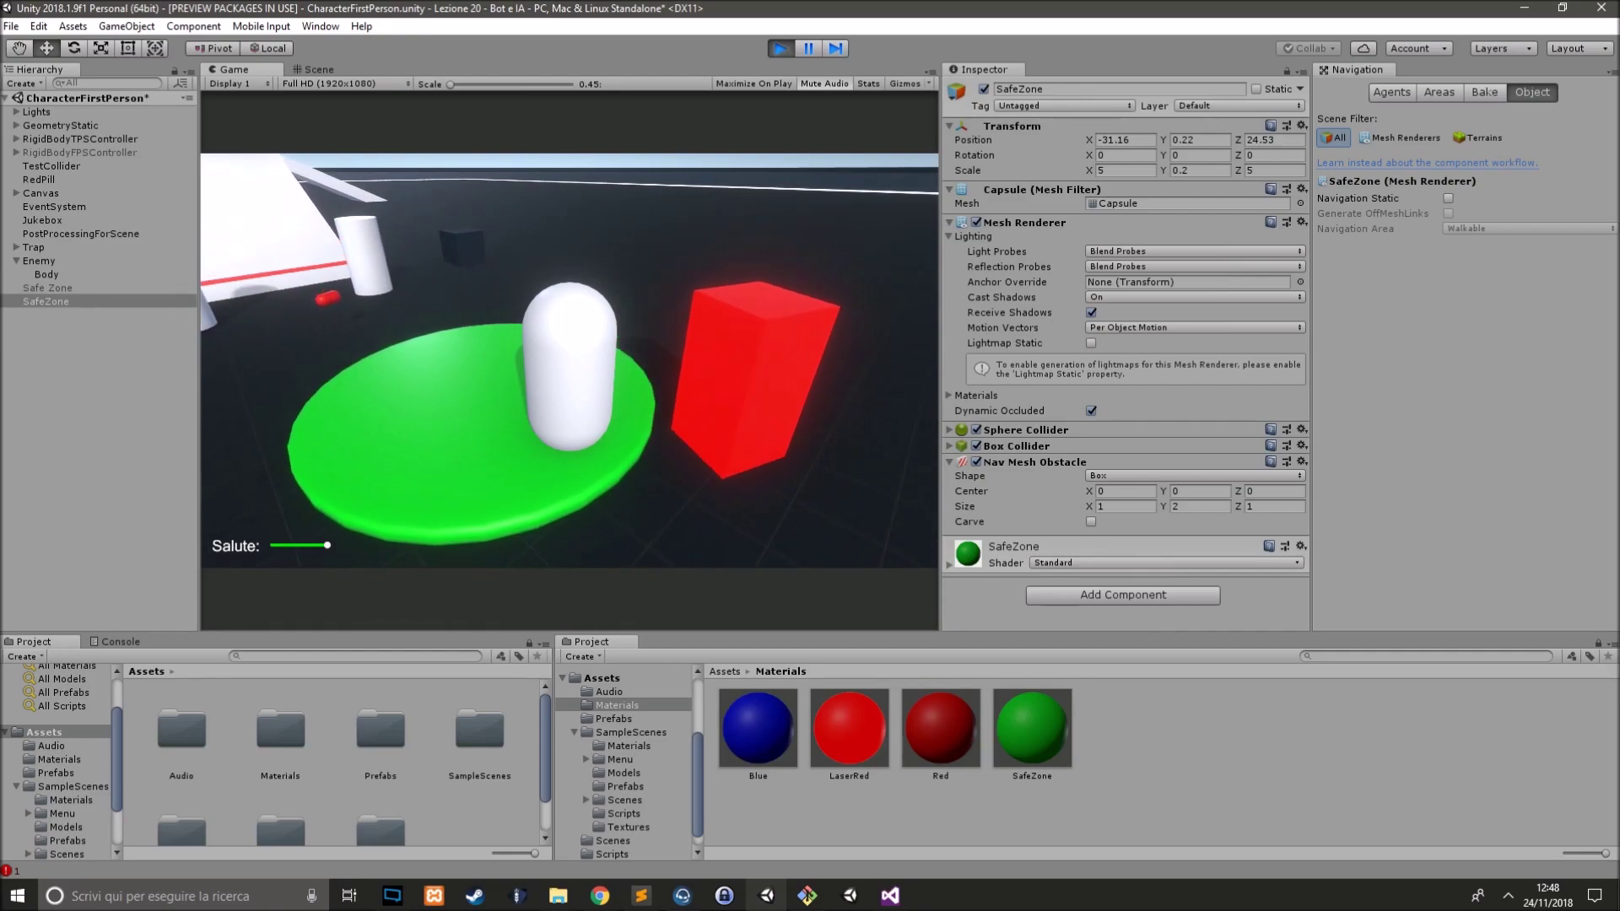
key("d")
key("d")
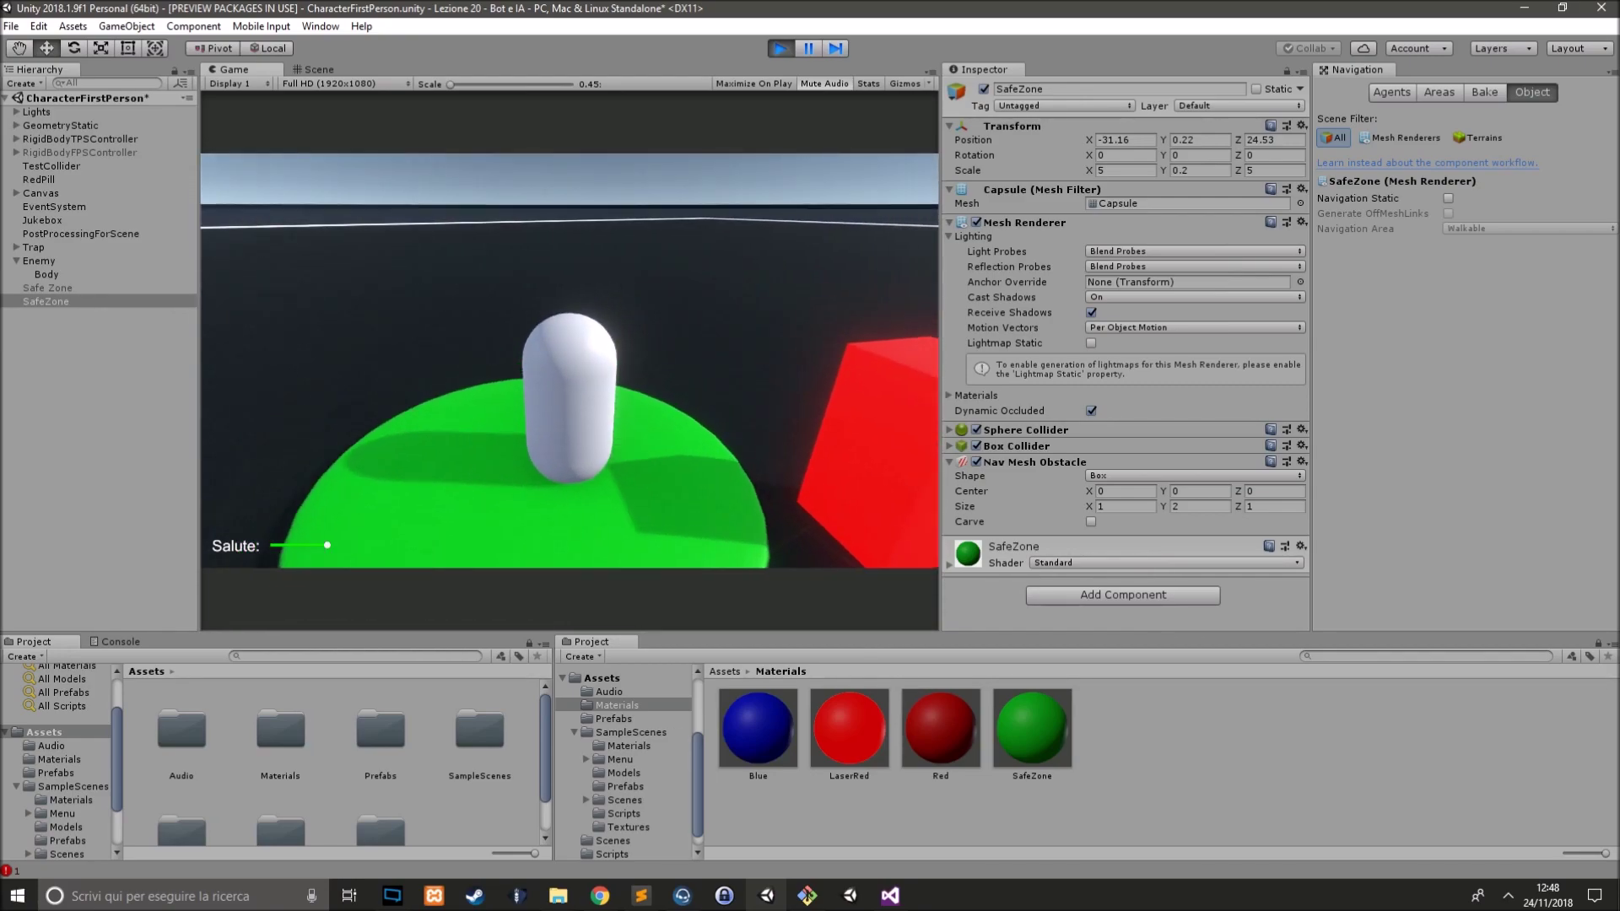
key("a")
key("a")
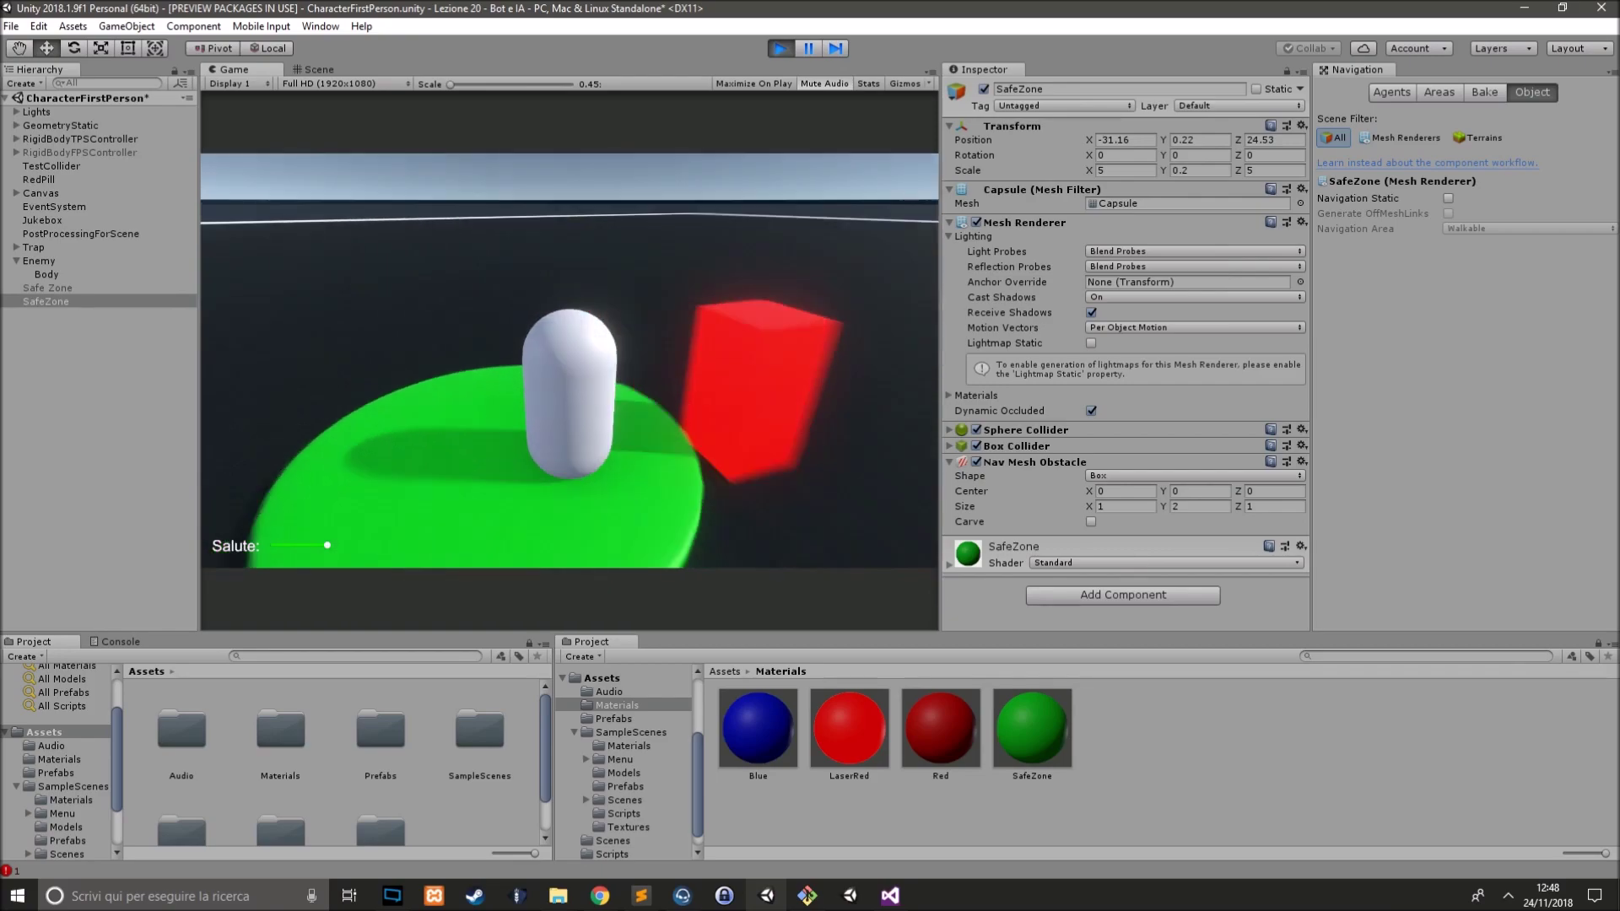
key("d")
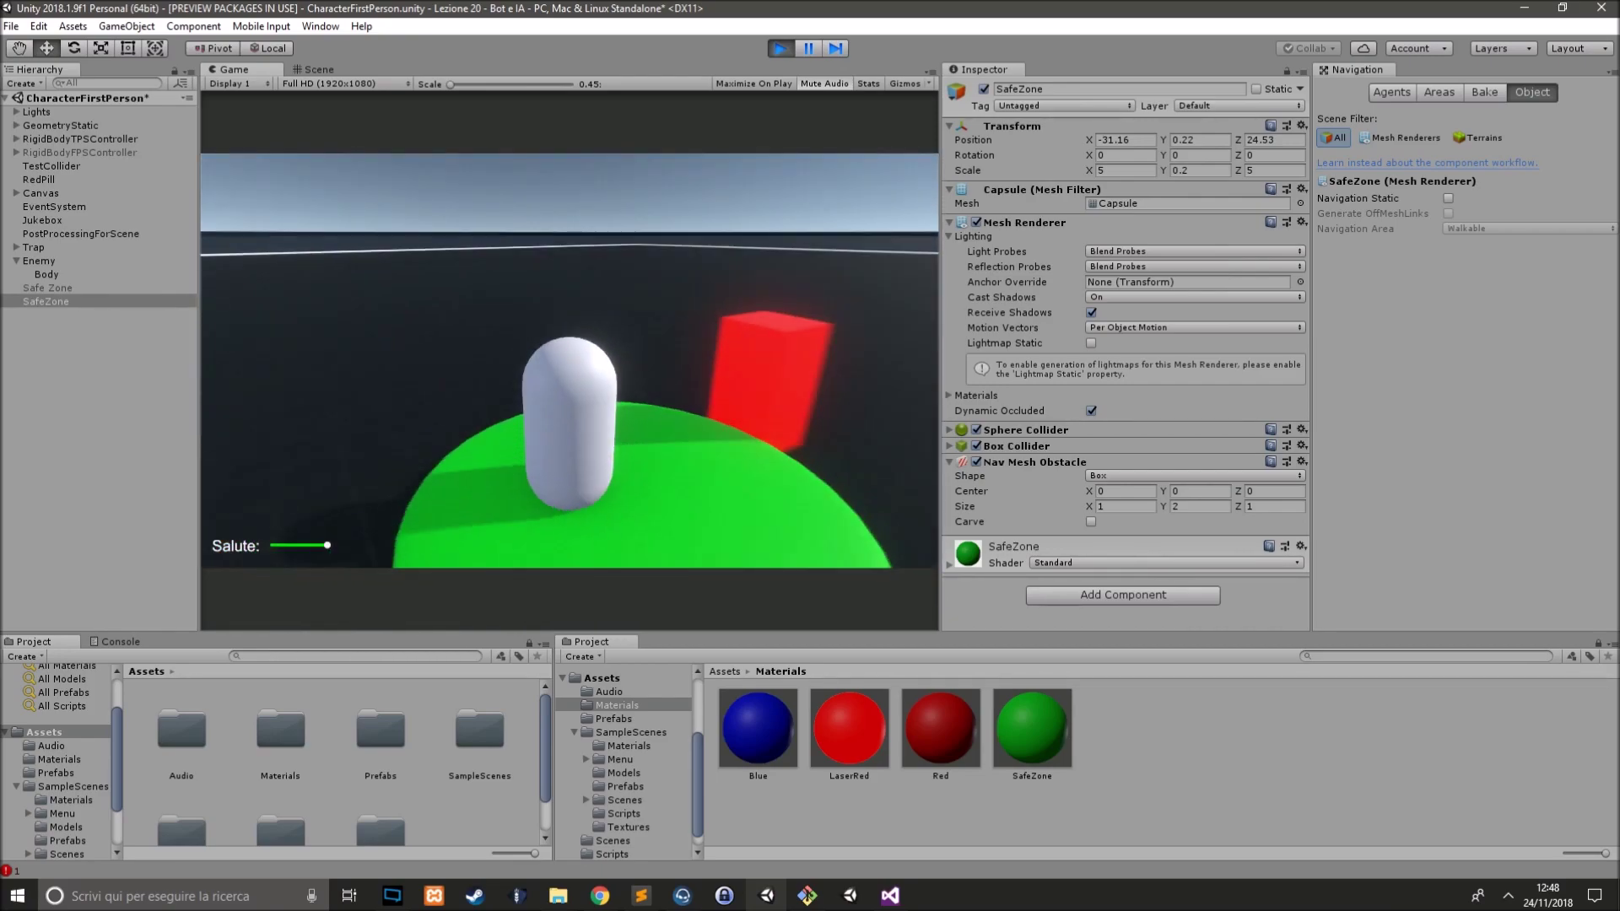